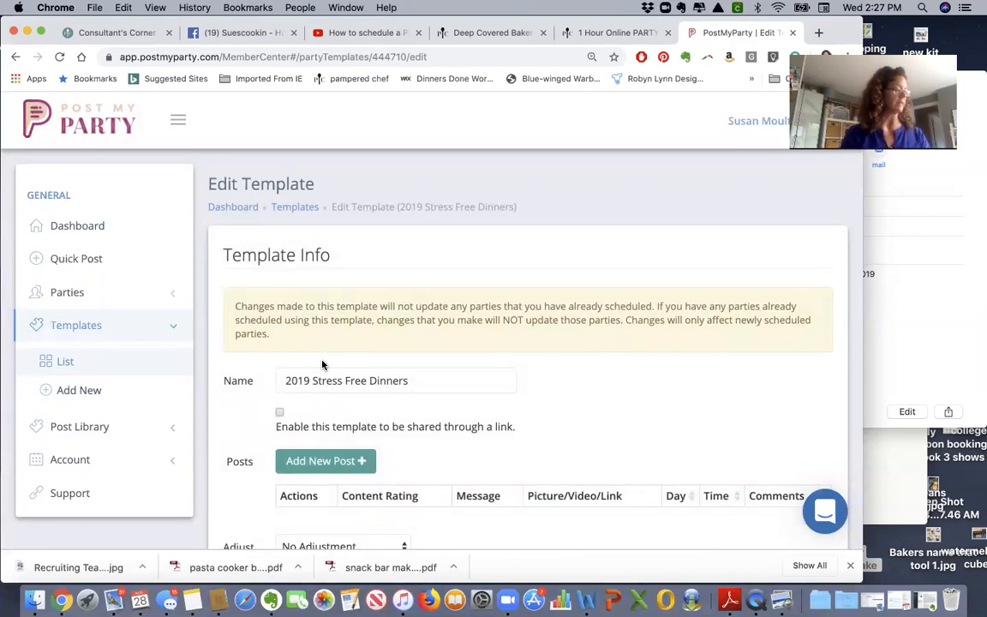
# - Add a new post to the 2019 Stress Free Dinners template and set its post type to Picture
pyautogui.scroll(-1, 467, 390)
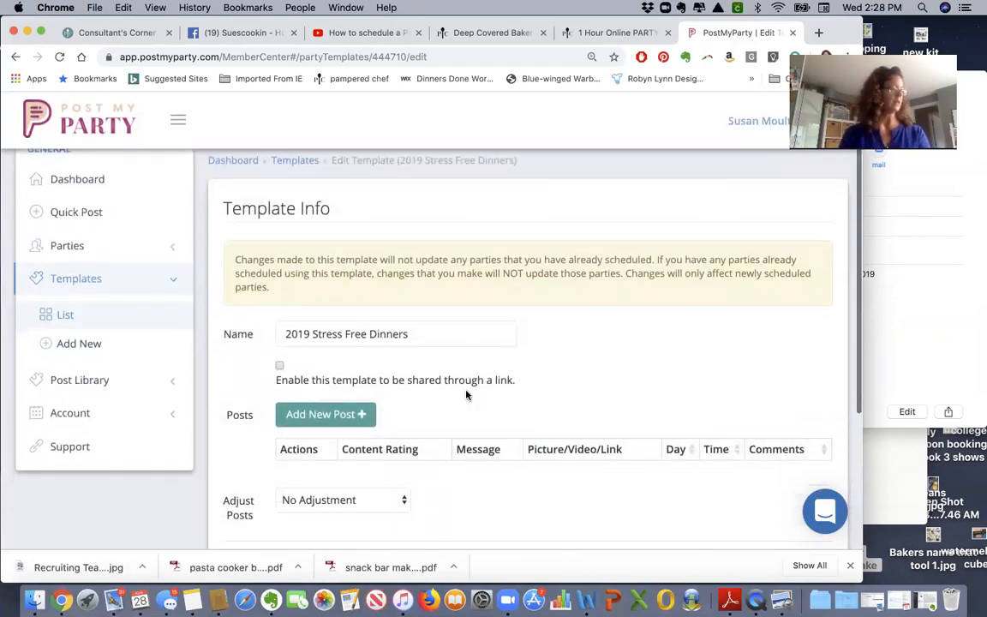
pyautogui.scroll(-2, 466, 394)
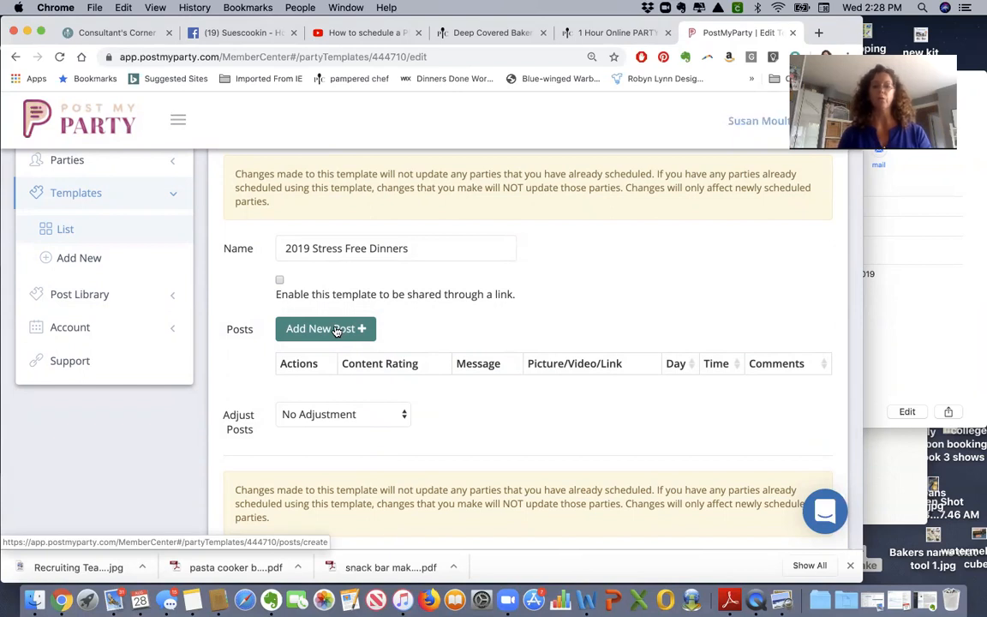
pyautogui.click(337, 331)
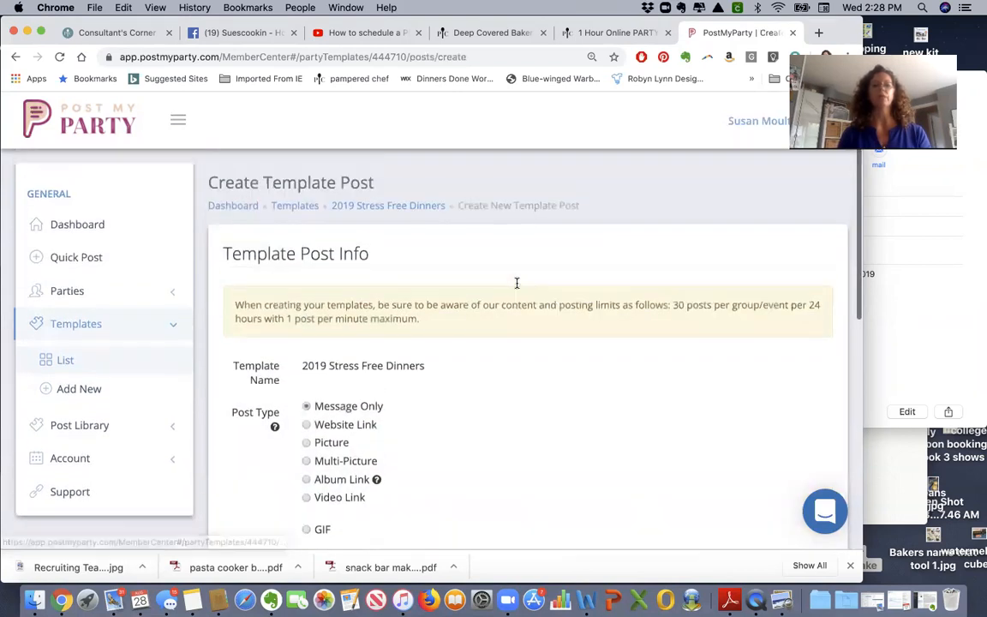
pyautogui.scroll(-5, 517, 283)
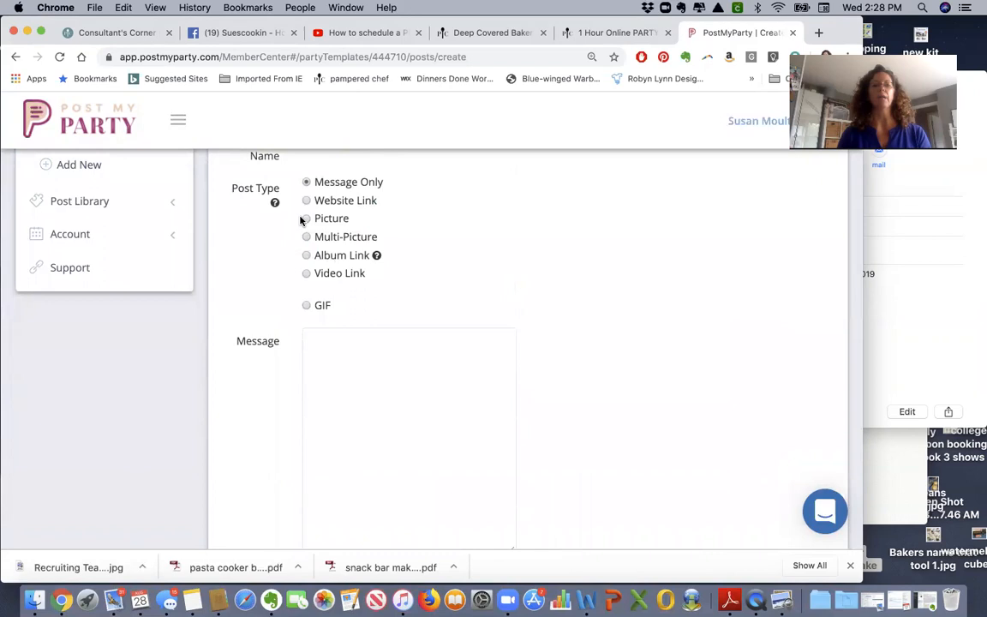
pyautogui.click(306, 220)
# - Search the Mac for "chic" and attach the chicken pot pie.JPG image as the post's picture
pyautogui.scroll(-5, 560, 274)
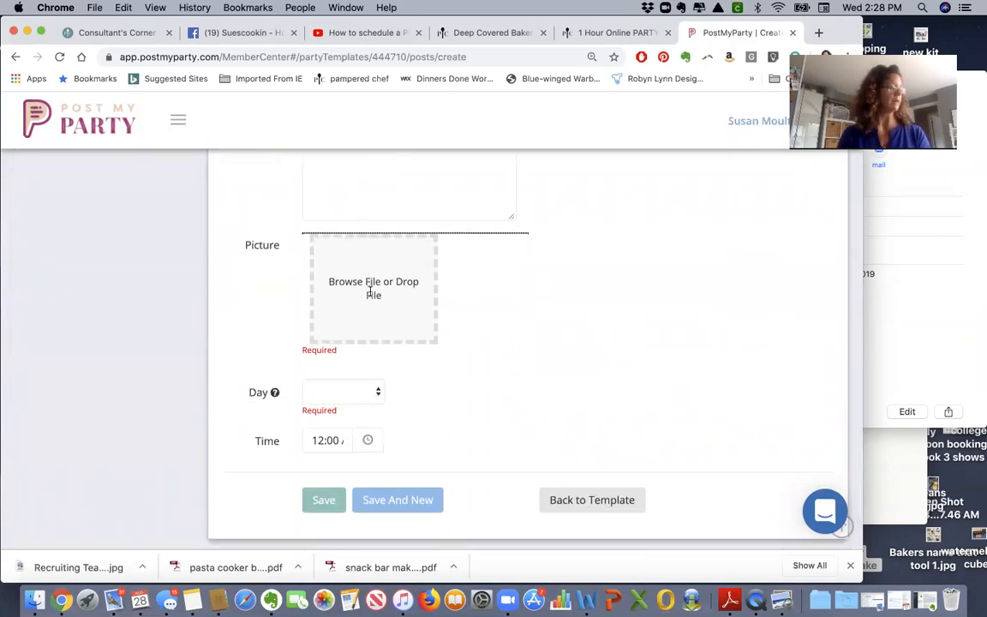
pyautogui.click(370, 292)
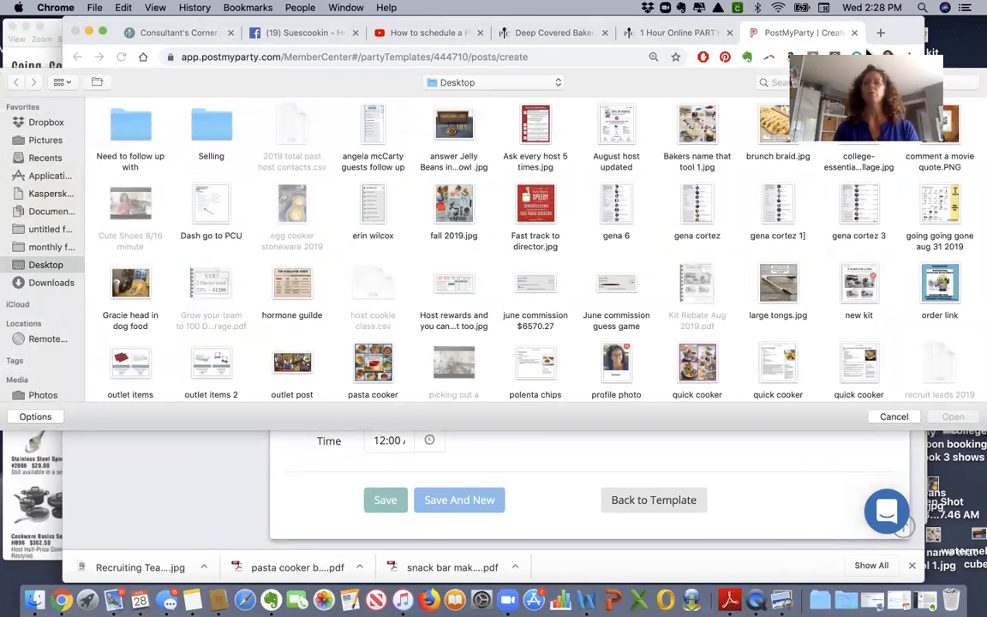
pyautogui.click(823, 82)
pyautogui.write('chic')
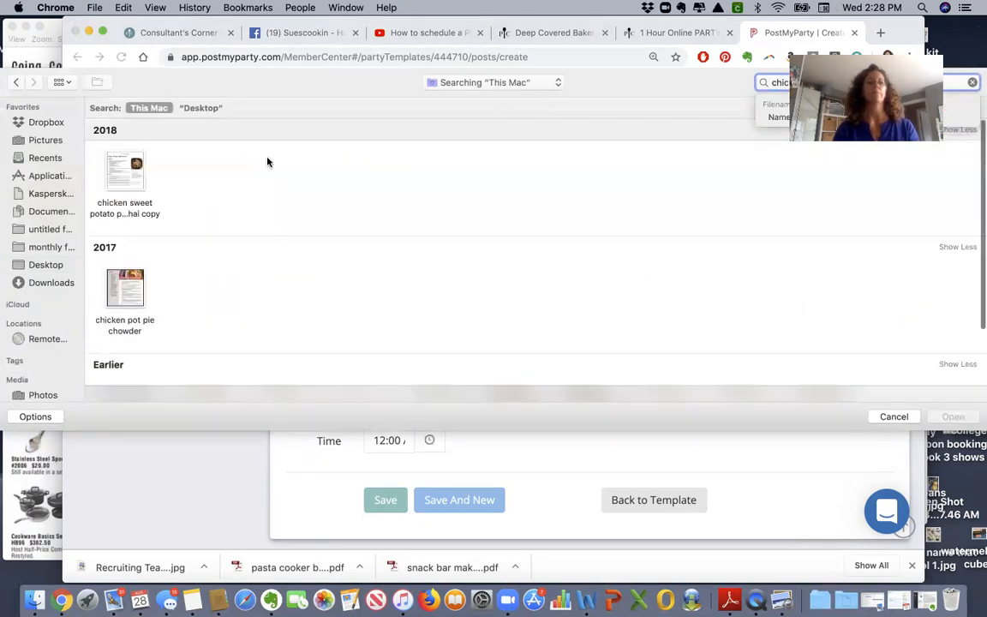
pyautogui.scroll(-1, 135, 274)
pyautogui.scroll(-3, 135, 273)
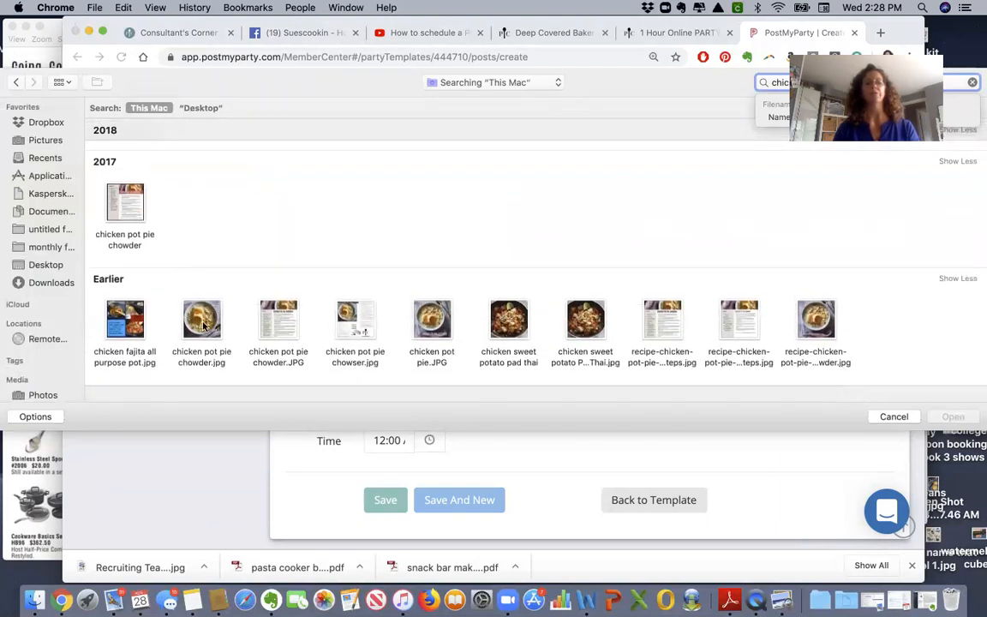
pyautogui.doubleClick(433, 321)
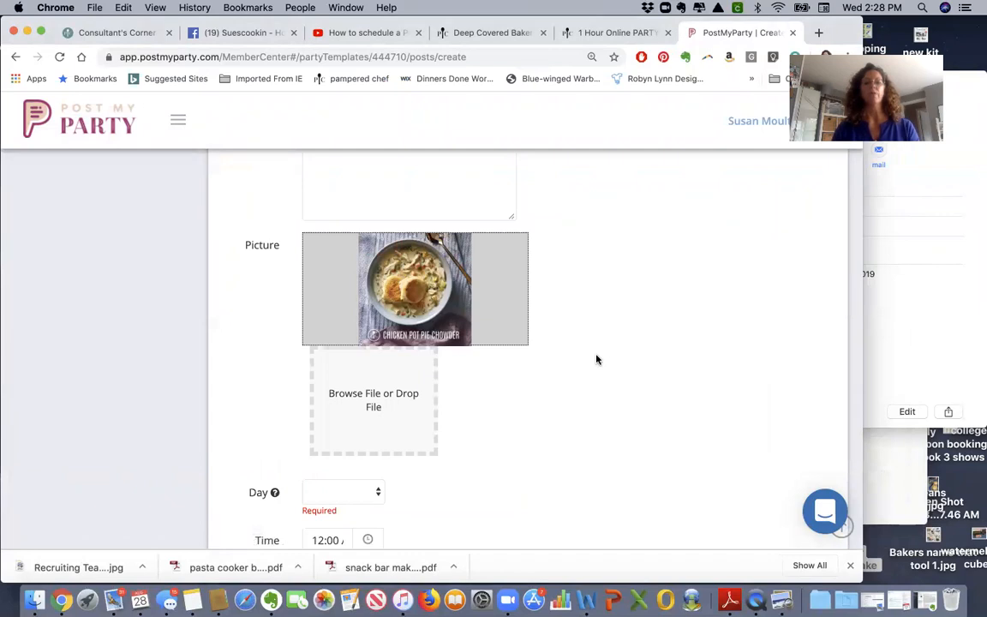
# - Schedule the picture post for day 1 at 11:00 AM, then save it and start another new post
pyautogui.scroll(-2, 595, 357)
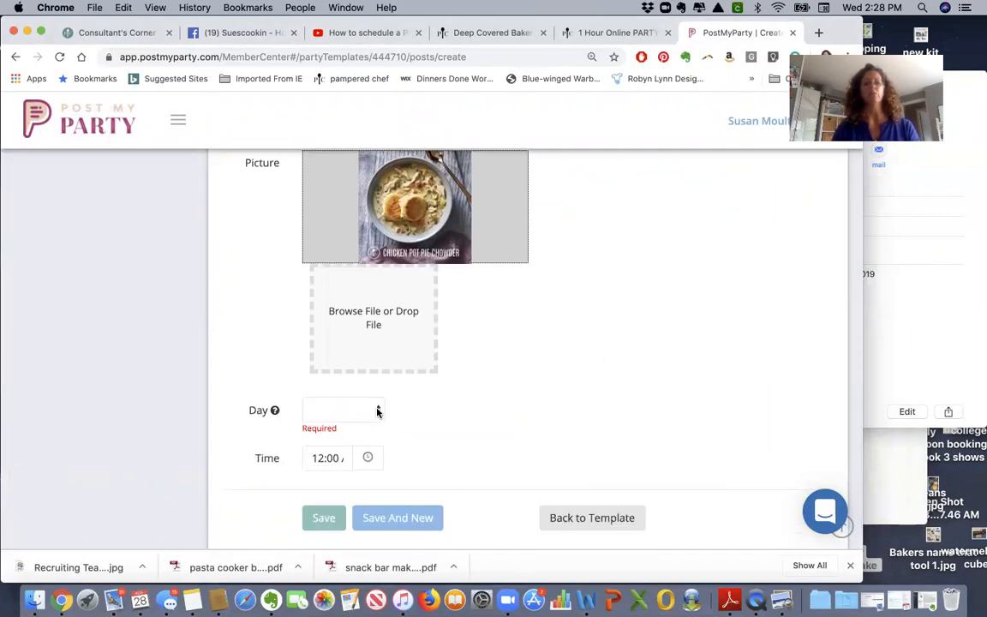
pyautogui.click(377, 412)
pyautogui.click(368, 419)
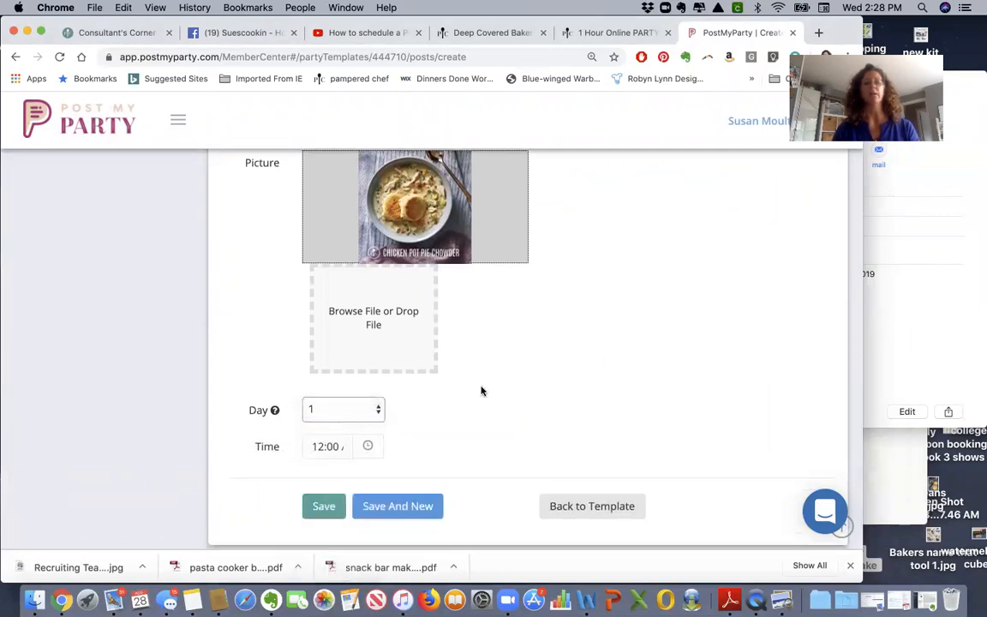
pyautogui.click(316, 449)
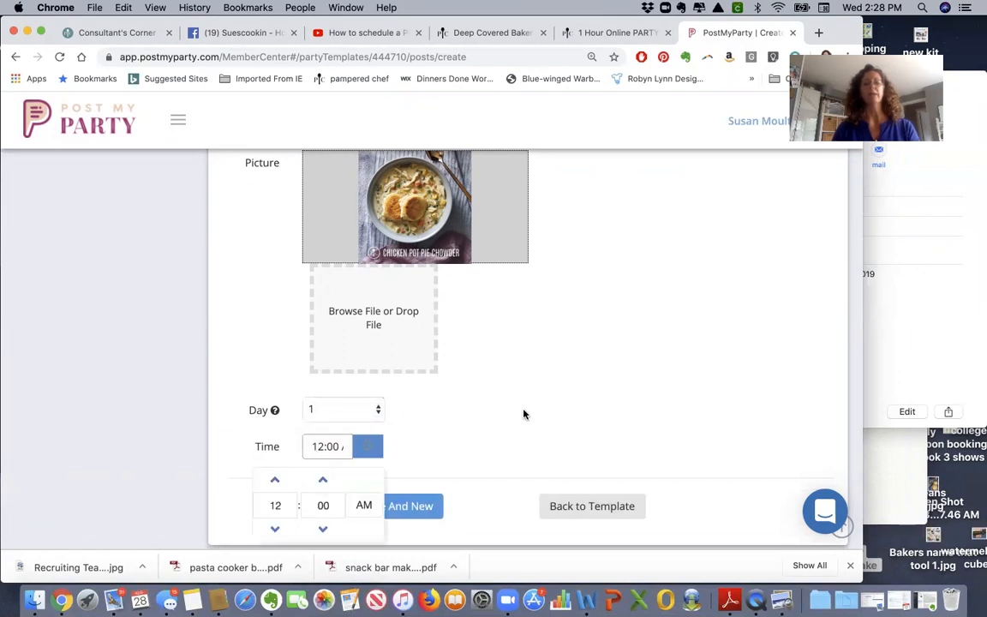
pyautogui.scroll(-1, 522, 414)
pyautogui.click(262, 479)
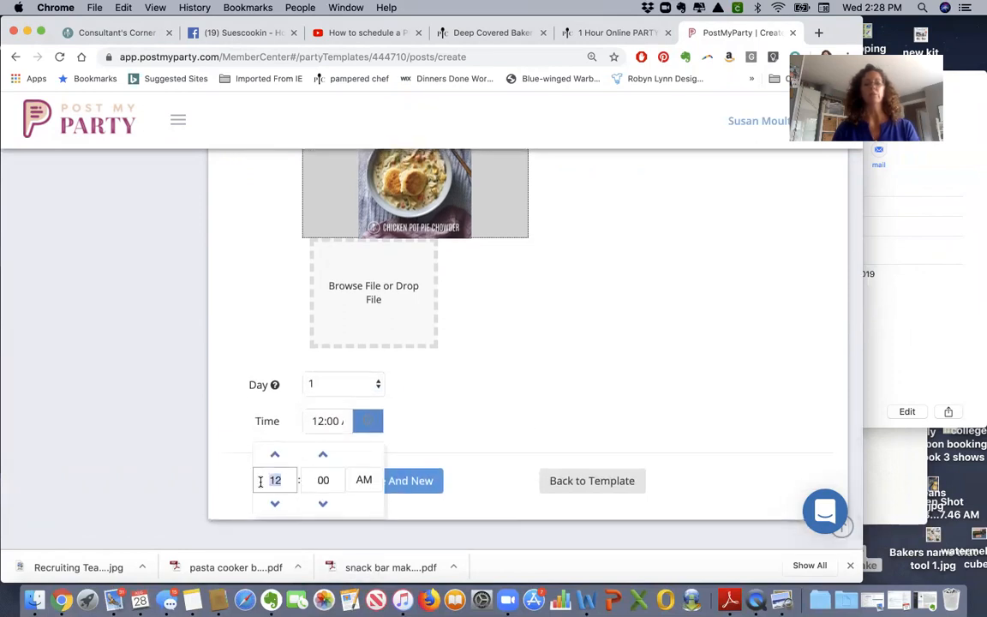
pyautogui.doubleClick(271, 479)
pyautogui.write('11')
pyautogui.click(475, 414)
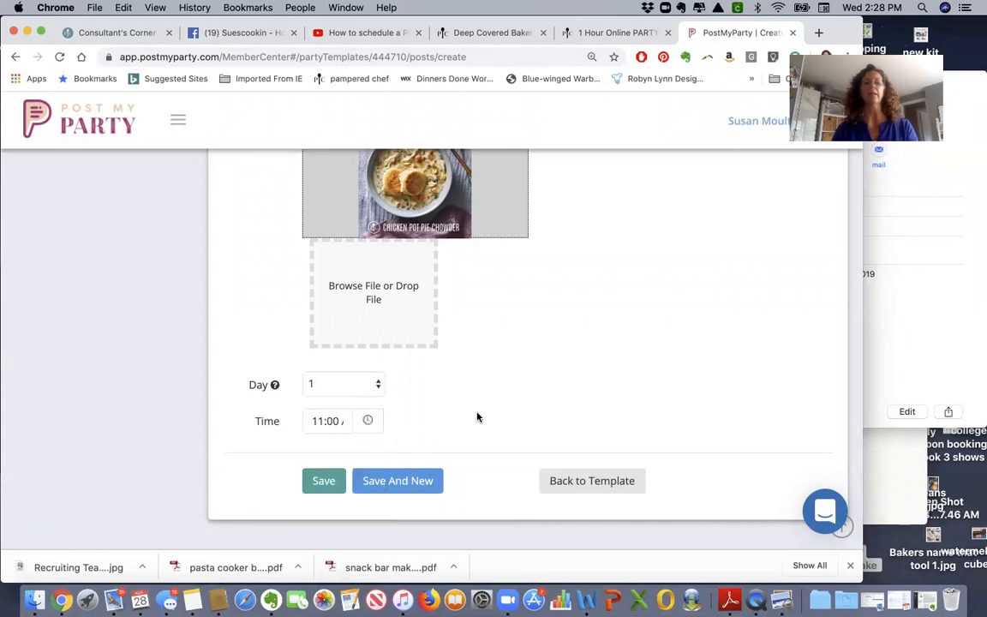
pyautogui.click(402, 484)
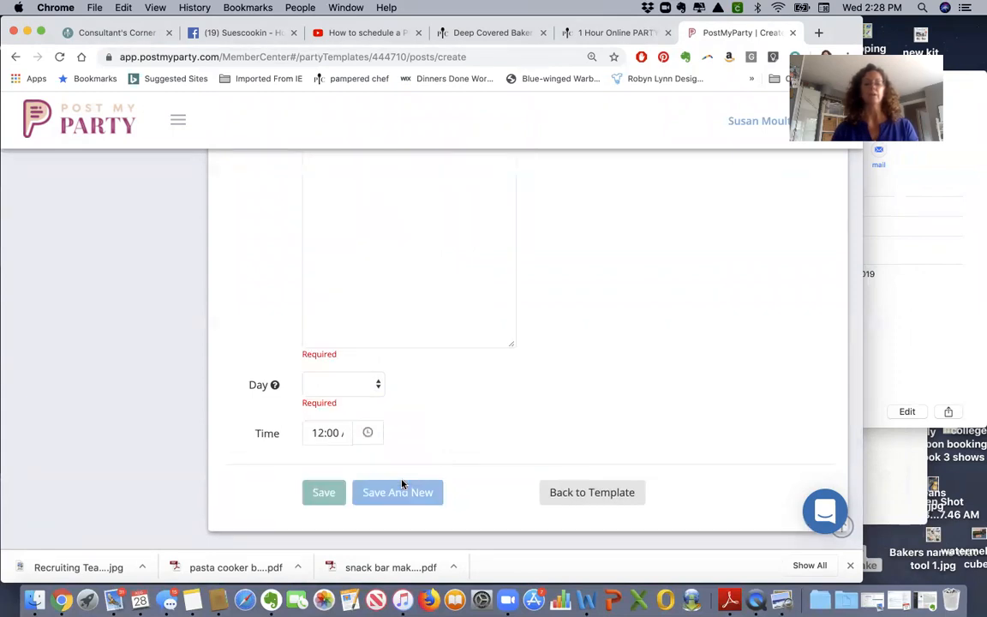
# - Switch to Finder and replace the existing file search with "chicken pot"
pyautogui.scroll(5, 460, 437)
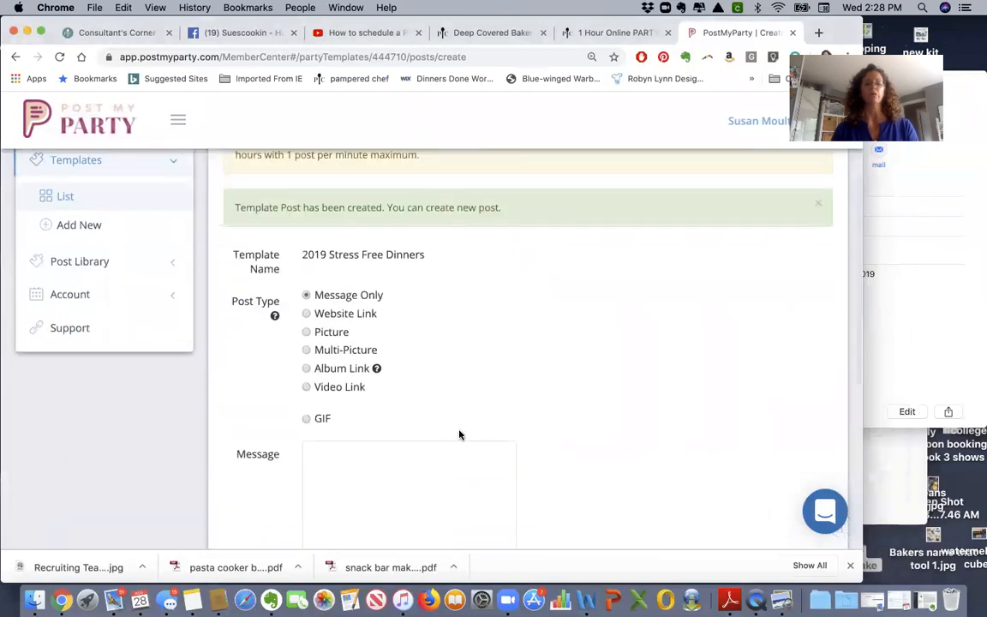
pyautogui.click(34, 600)
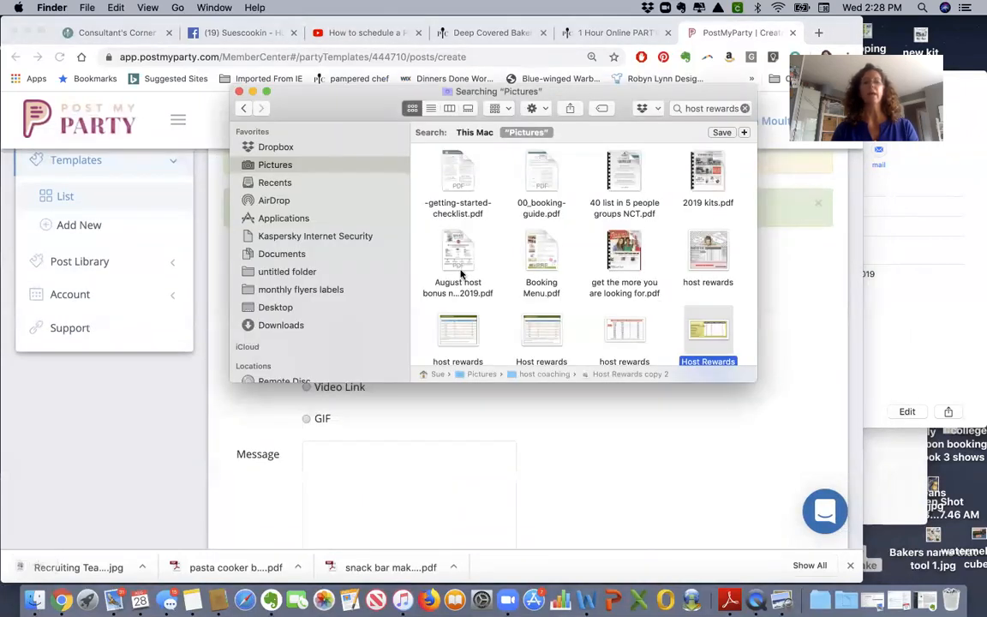
pyautogui.click(694, 104)
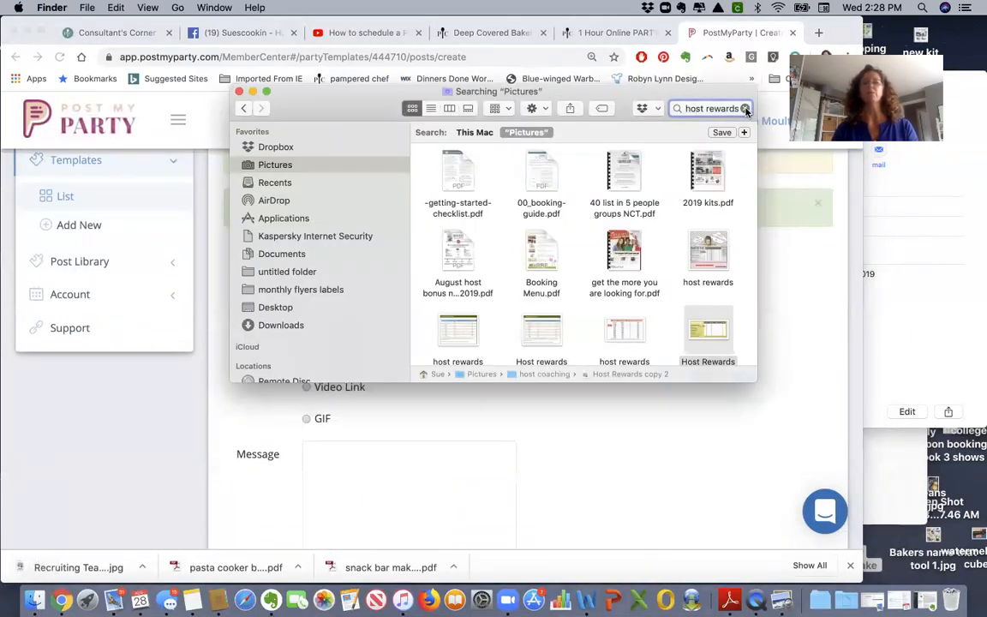
pyautogui.click(745, 109)
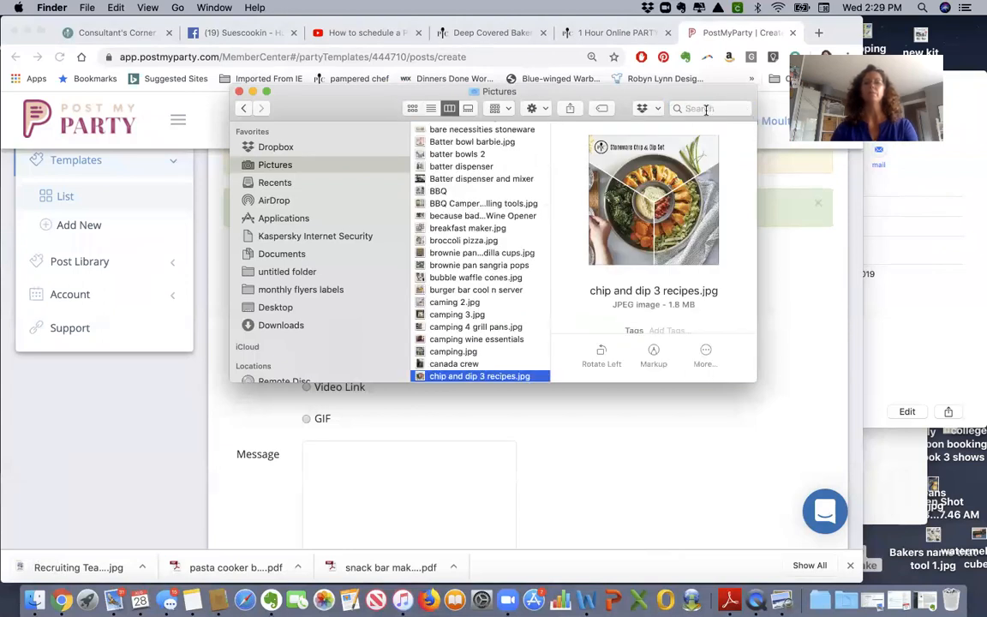
pyautogui.click(707, 109)
pyautogui.write('cic')
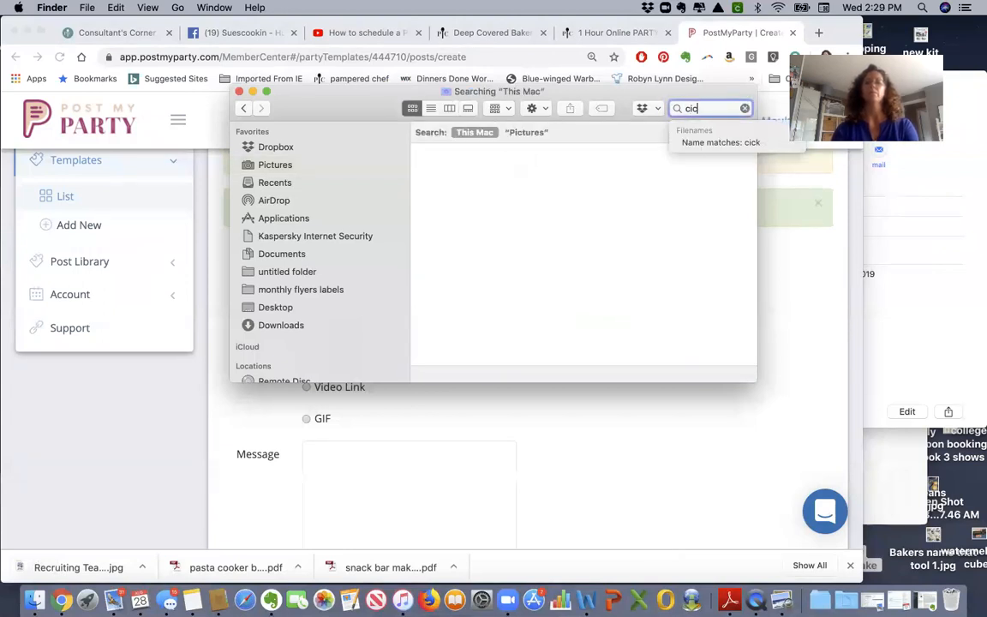
pyautogui.write('kenen p')
pyautogui.write('t')
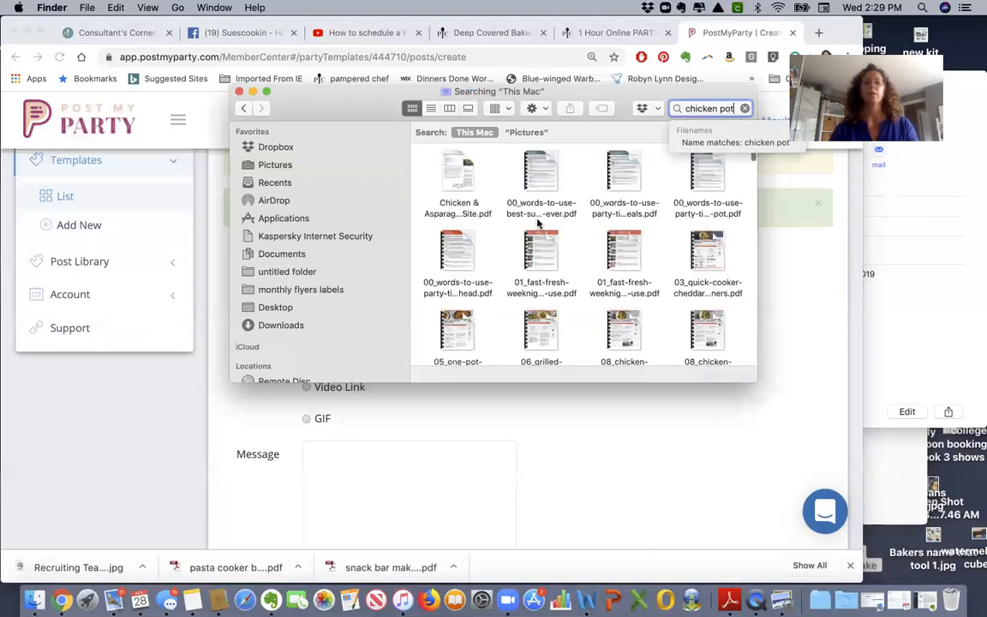
# - Refine the file search to "chicken pot pie", enlarge the Finder window and limit the search to the Pictures folder
pyautogui.scroll(-2, 545, 225)
pyautogui.scroll(-3, 545, 225)
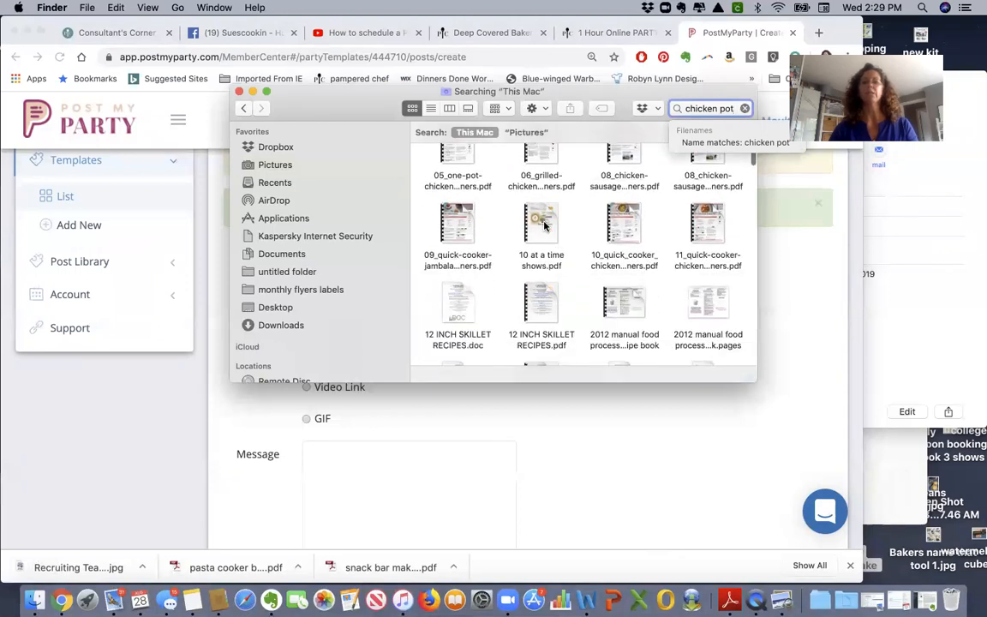
pyautogui.scroll(-1, 545, 225)
pyautogui.write('pie')
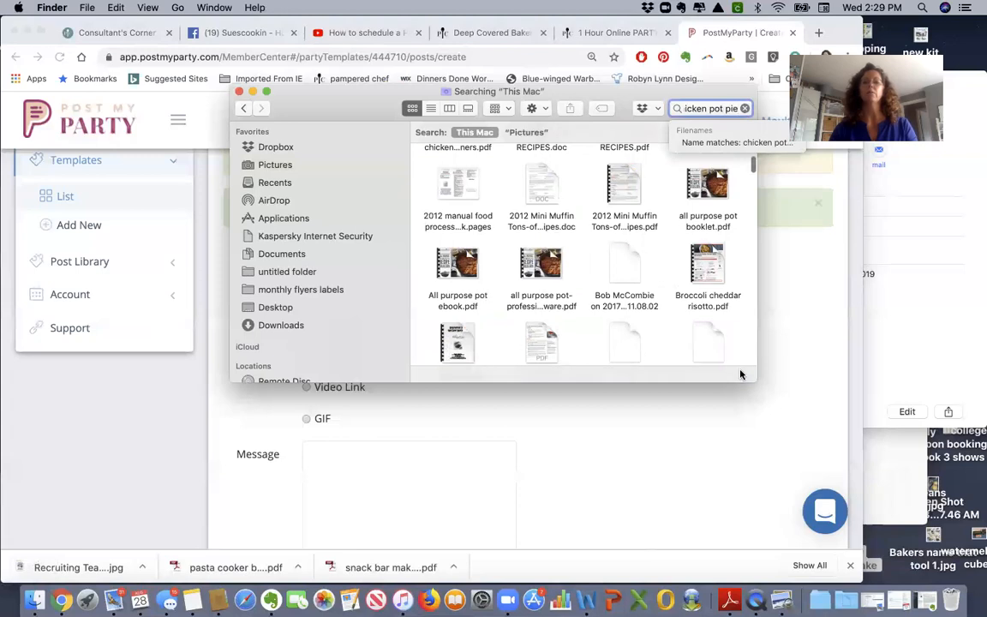
pyautogui.moveTo(755, 380); pyautogui.dragTo(875, 510)
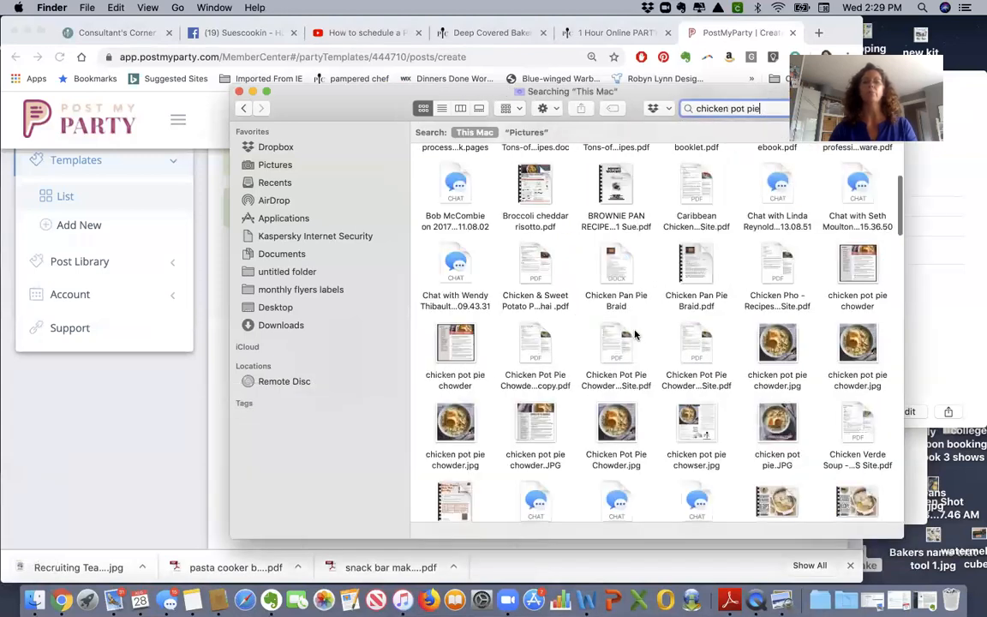
pyautogui.click(528, 133)
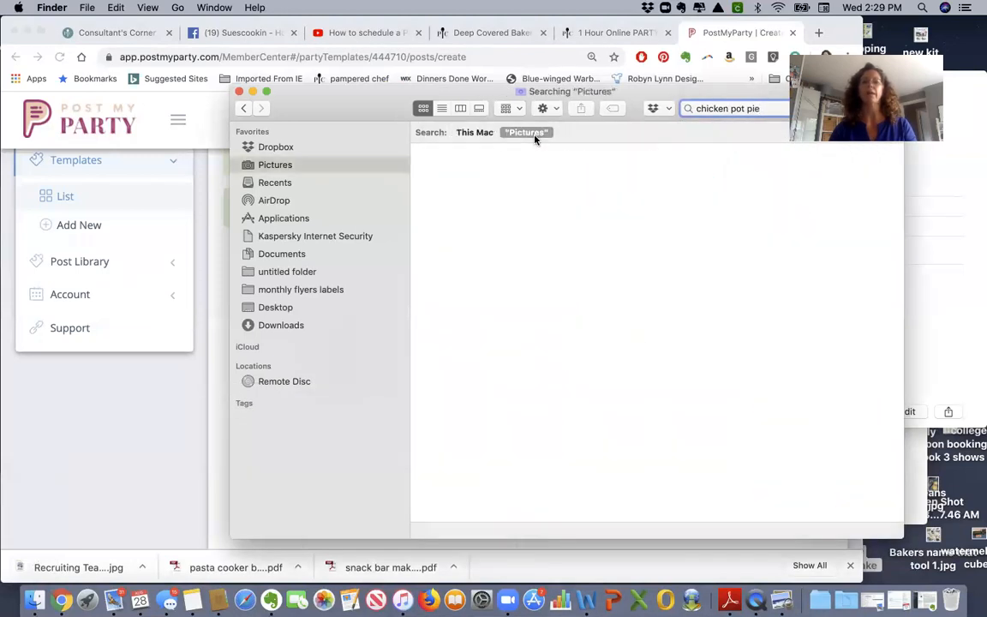
# - Open the chicken pot pie chowder recipe card at a larger size to review its tools, then close the open images and Finder
pyautogui.doubleClick(616, 252)
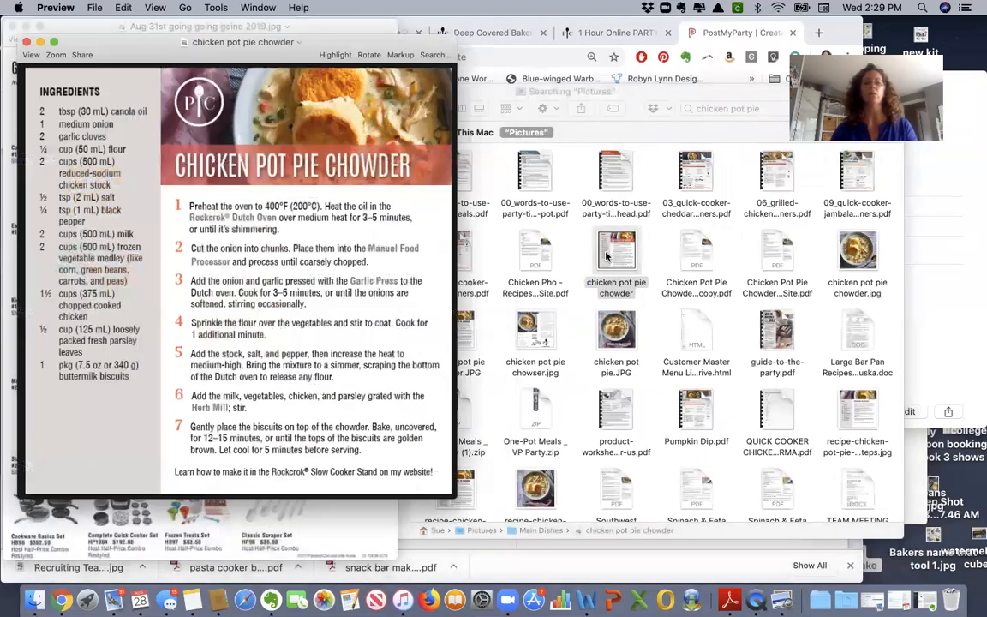
pyautogui.moveTo(455, 499); pyautogui.dragTo(913, 546)
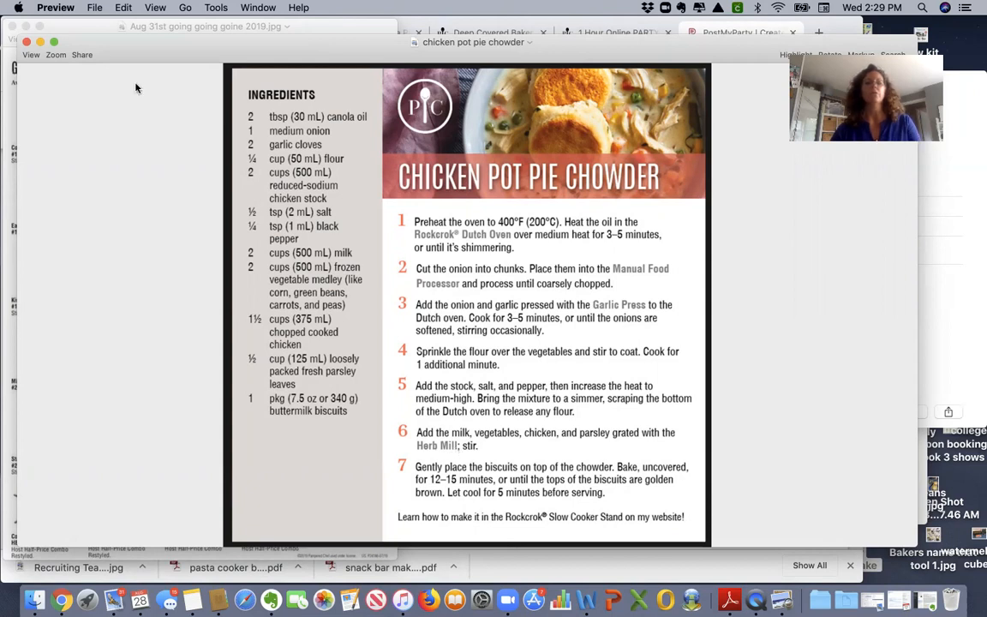
pyautogui.click(27, 42)
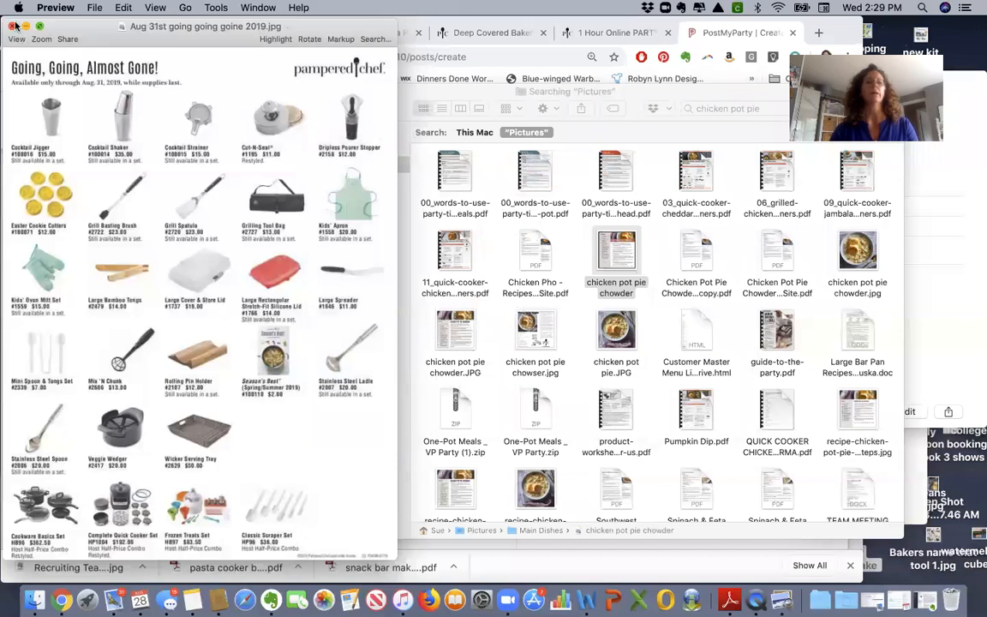
pyautogui.click(11, 26)
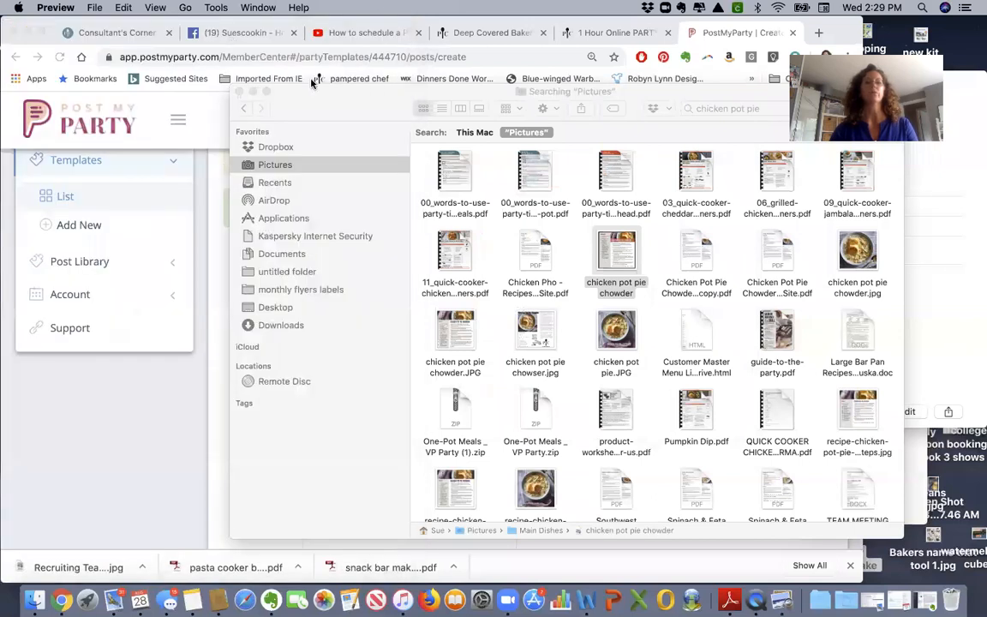
pyautogui.click(243, 93)
# - Set the second template post's type to Picture
pyautogui.scroll(-3, 418, 329)
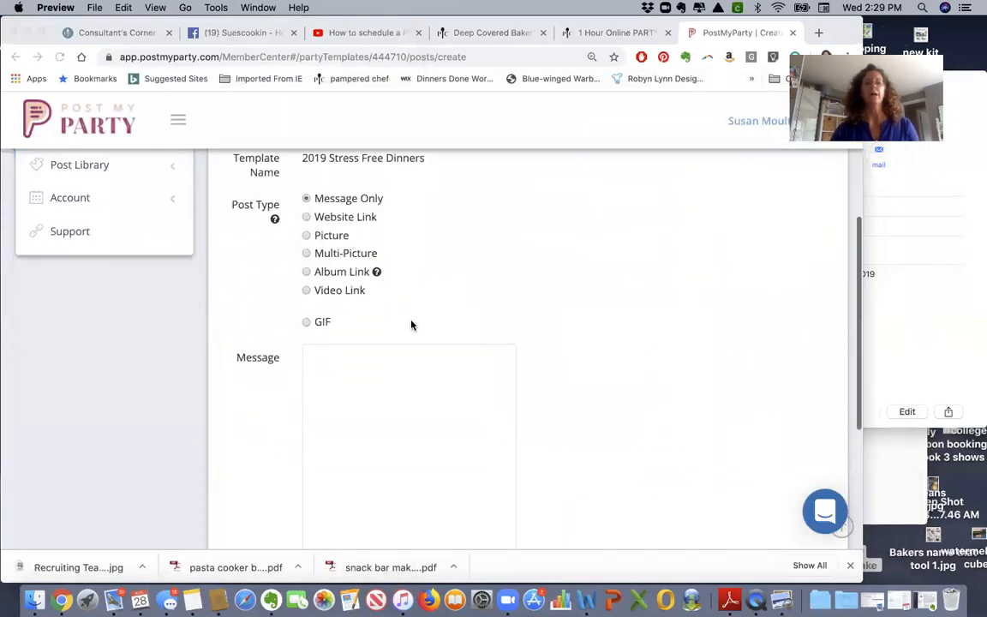
pyautogui.click(307, 237)
pyautogui.click(307, 236)
pyautogui.scroll(-5, 553, 280)
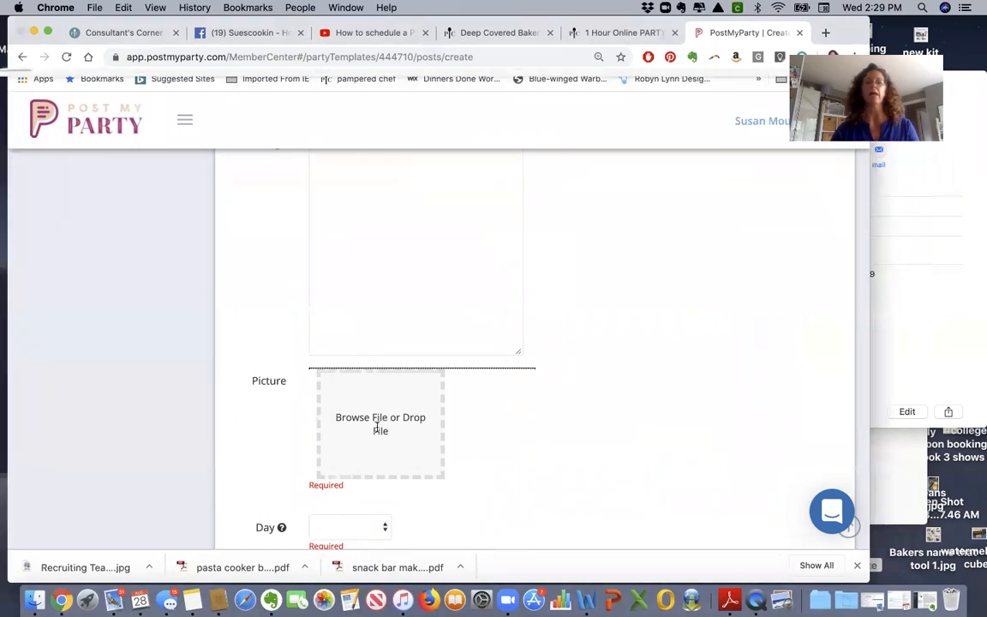
# - Search the Mac for "mfp" and attach the MFP image as the second post's picture
pyautogui.click(376, 428)
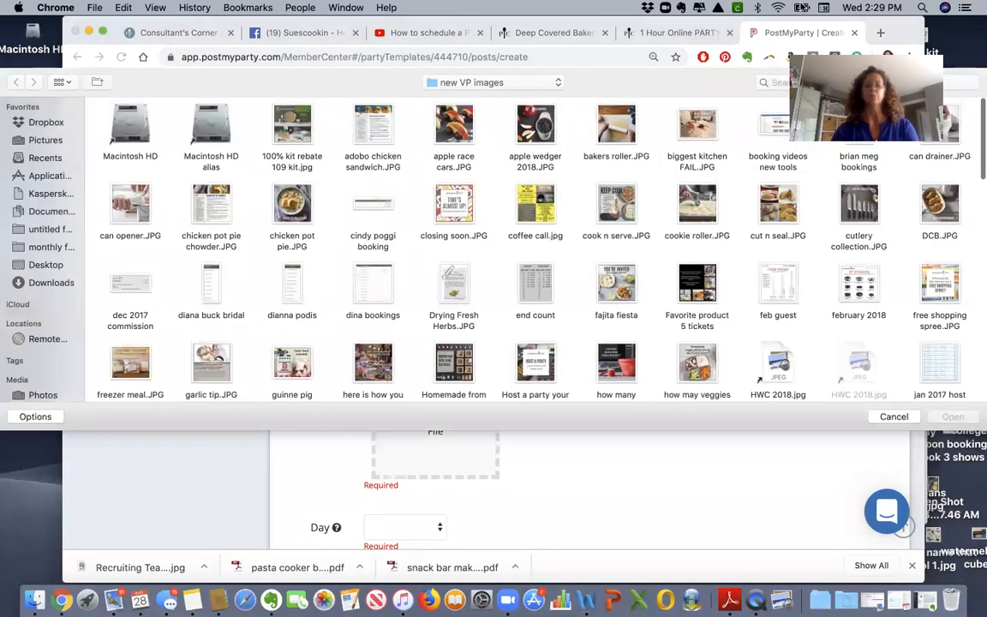
pyautogui.click(802, 8)
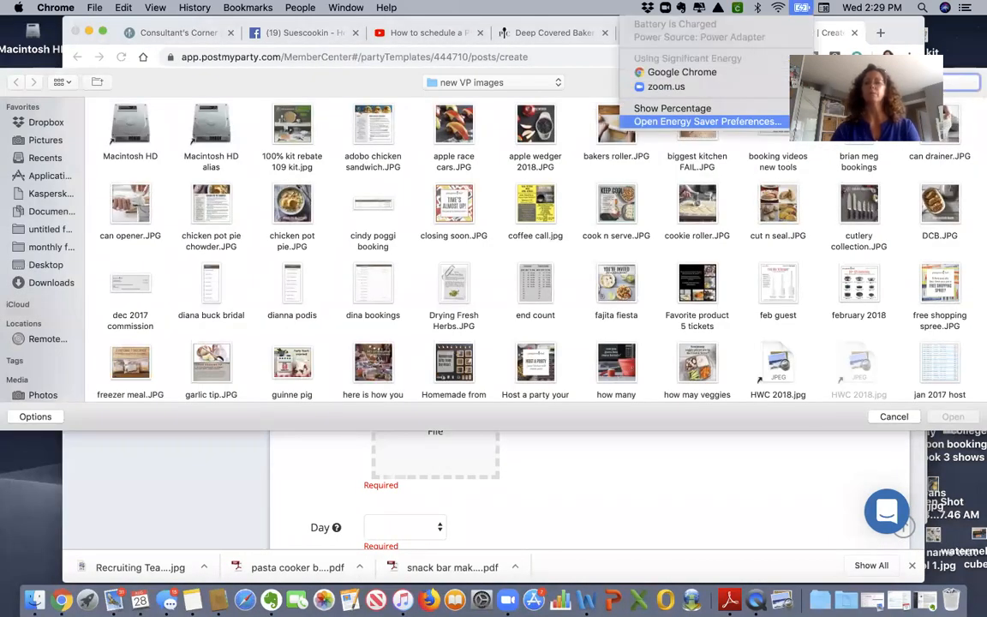
pyautogui.click(857, 83)
pyautogui.write('mfp')
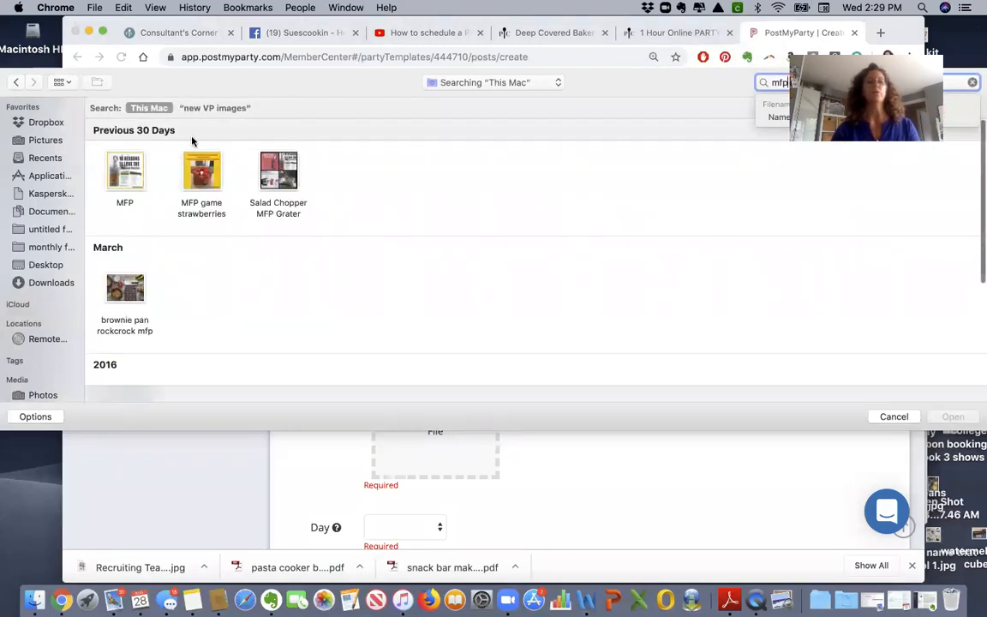
pyautogui.doubleClick(127, 172)
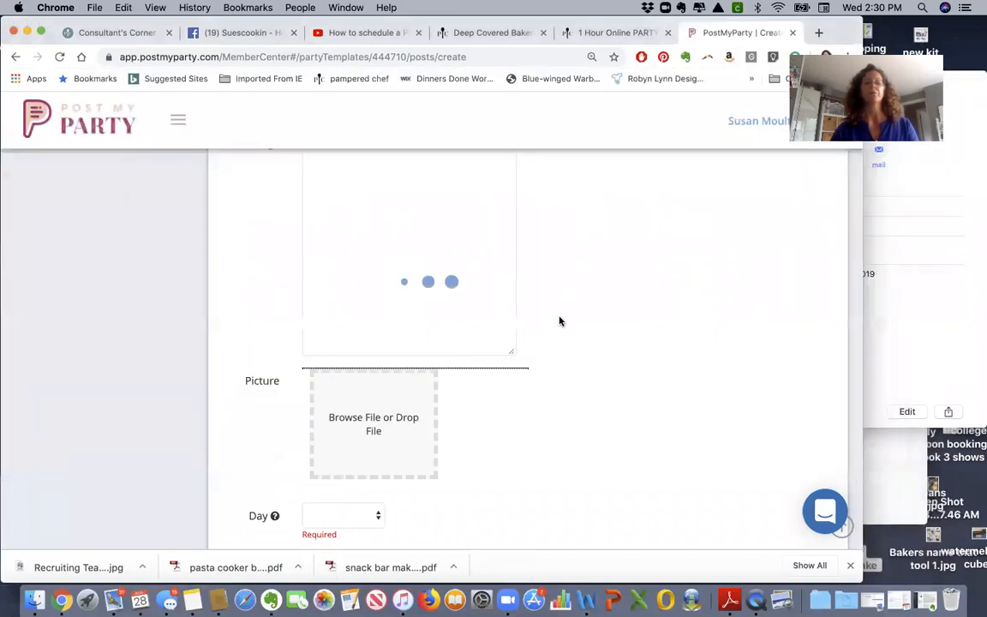
# - Start saving the post's manual food processor picture to Pinterest and look through the existing boards for a suitable one
pyautogui.scroll(1, 560, 322)
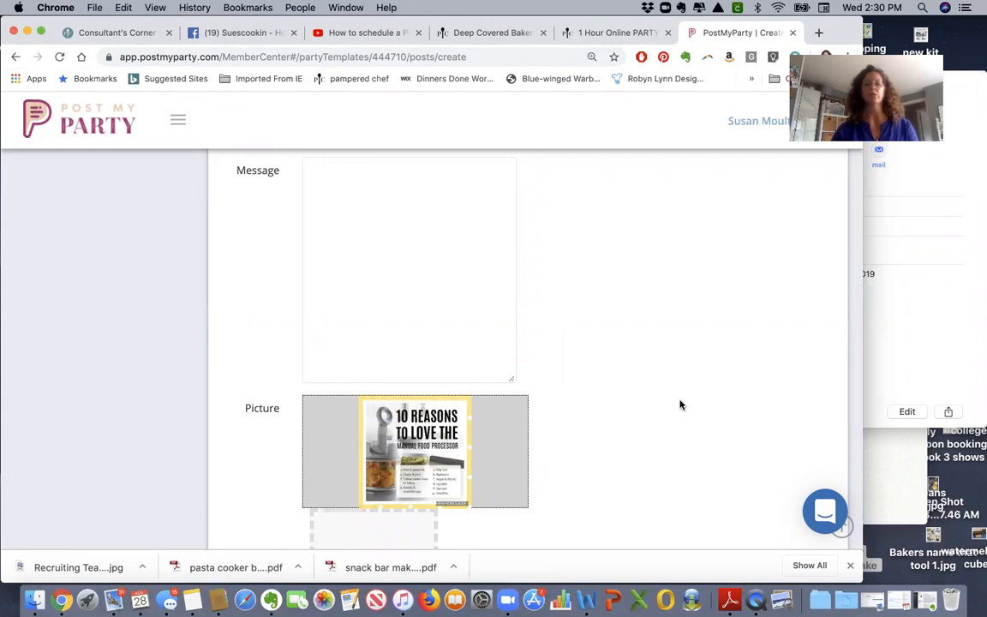
pyautogui.scroll(-3, 680, 404)
pyautogui.moveTo(385, 306)
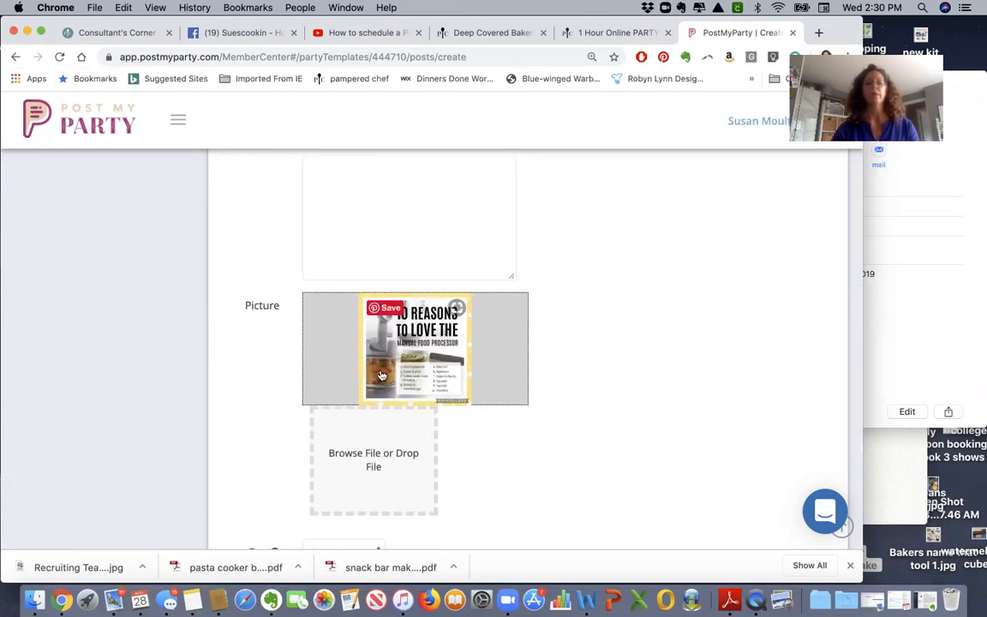
pyautogui.click(385, 308)
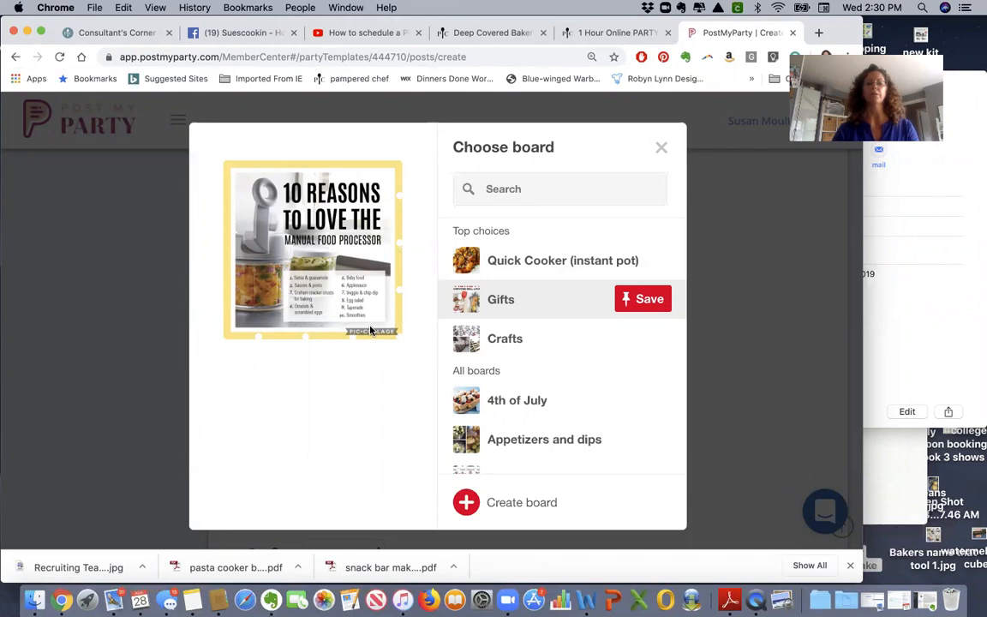
pyautogui.scroll(-4, 564, 293)
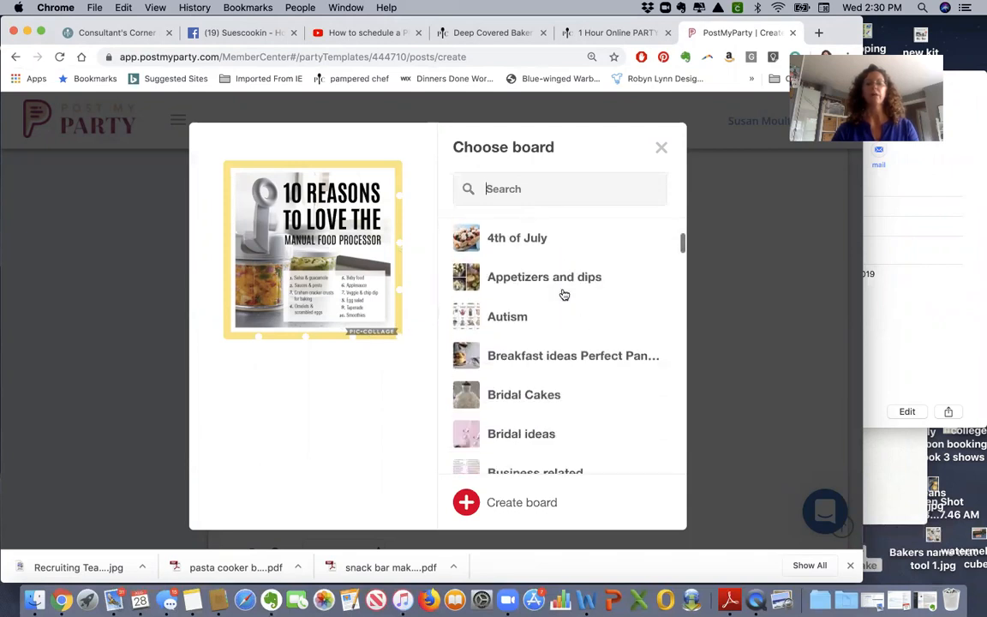
pyautogui.scroll(-4, 564, 294)
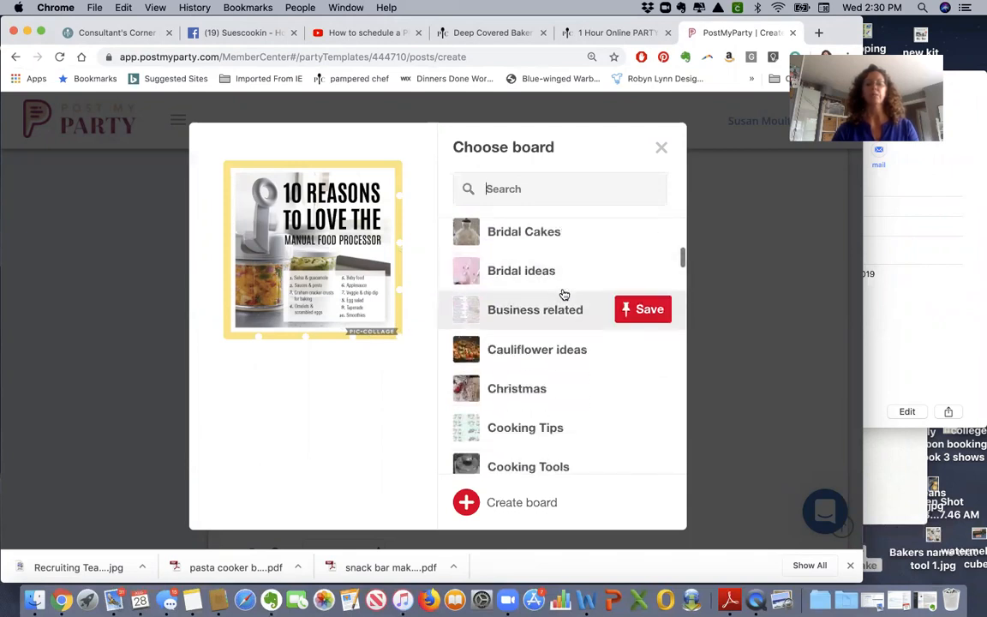
pyautogui.scroll(-4, 564, 294)
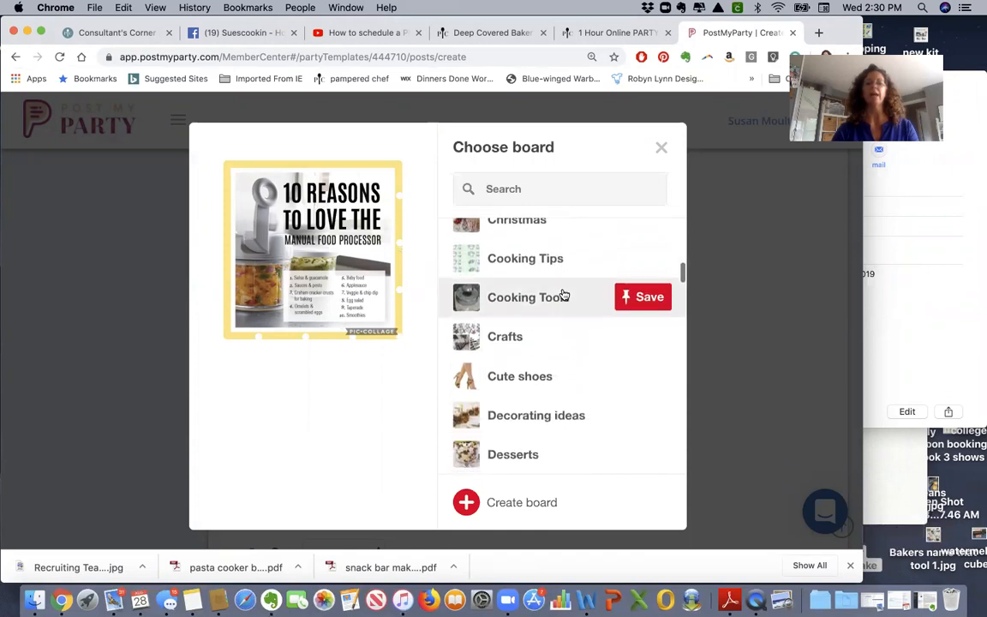
pyautogui.scroll(-5, 564, 295)
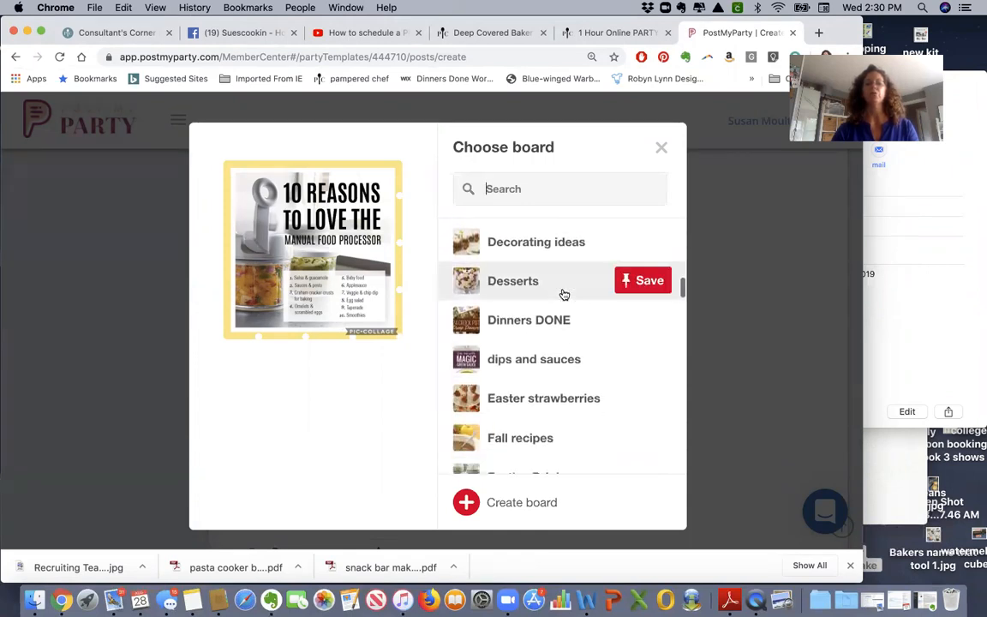
pyautogui.scroll(-4, 564, 295)
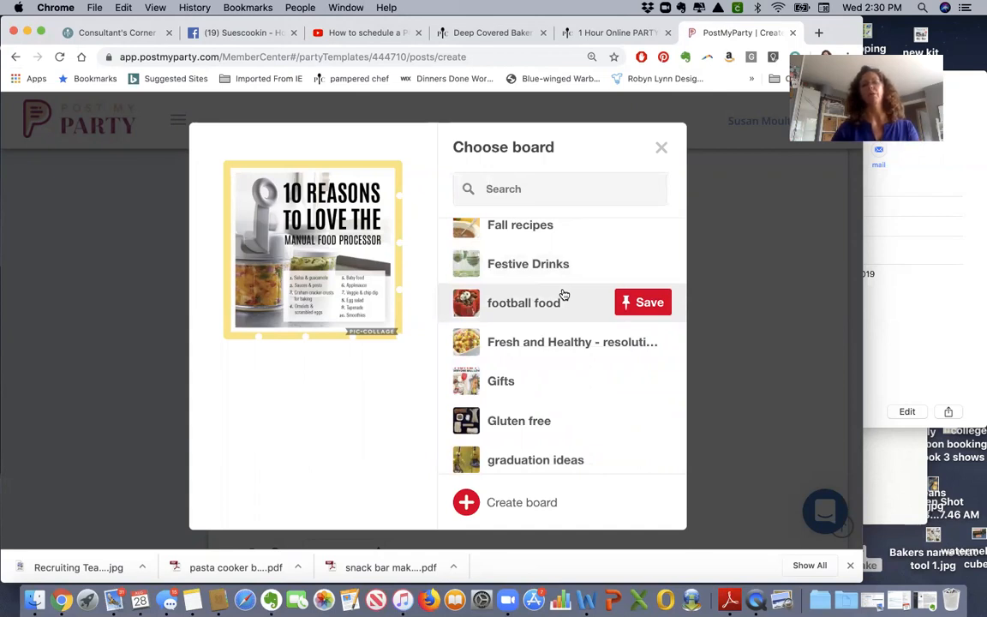
pyautogui.scroll(-7, 564, 295)
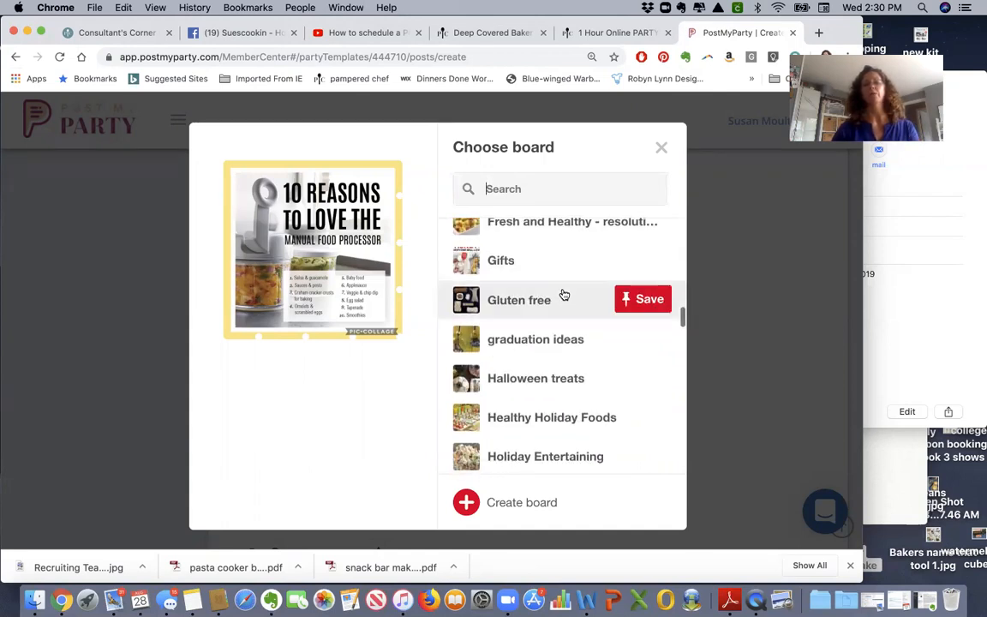
# - Create a non-secret Pinterest board named "Must Have's Pampered Chef", save the picture to it and return to the post
pyautogui.click(520, 507)
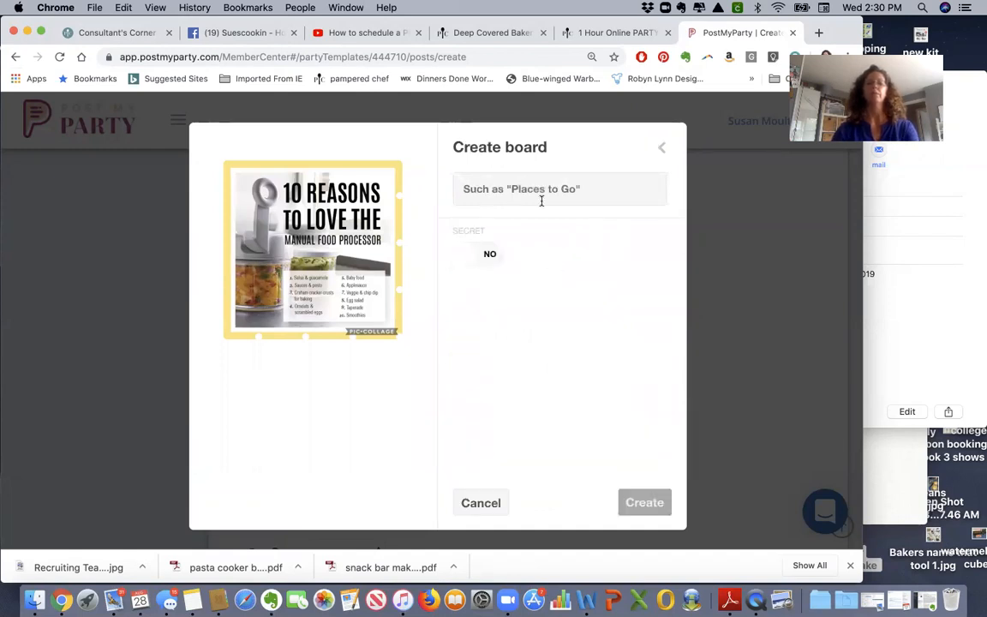
pyautogui.write('Must H')
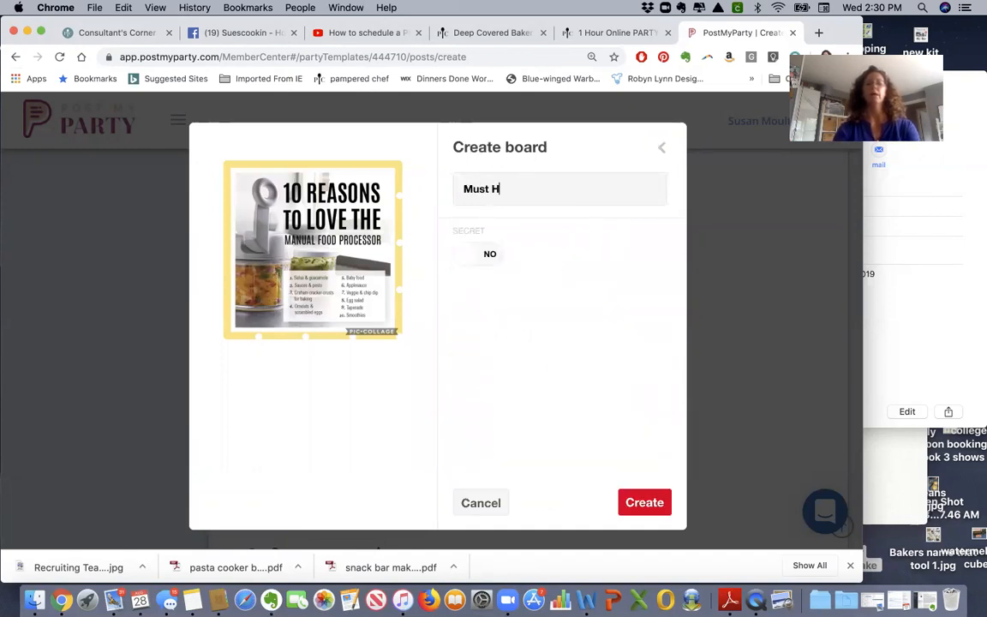
pyautogui.write("ave's Pampered Chef")
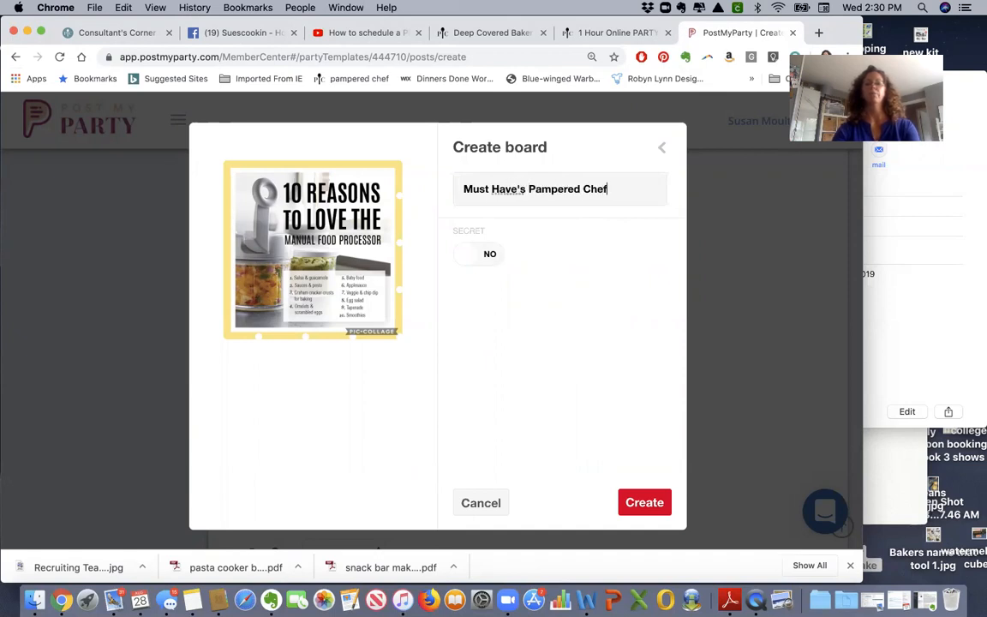
pyautogui.click(645, 503)
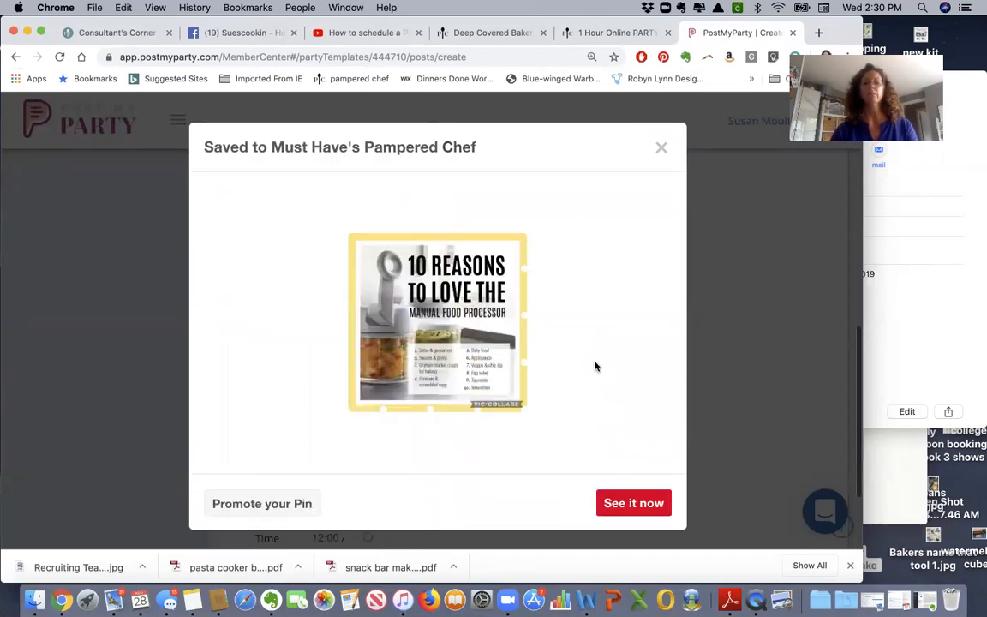
pyautogui.click(661, 149)
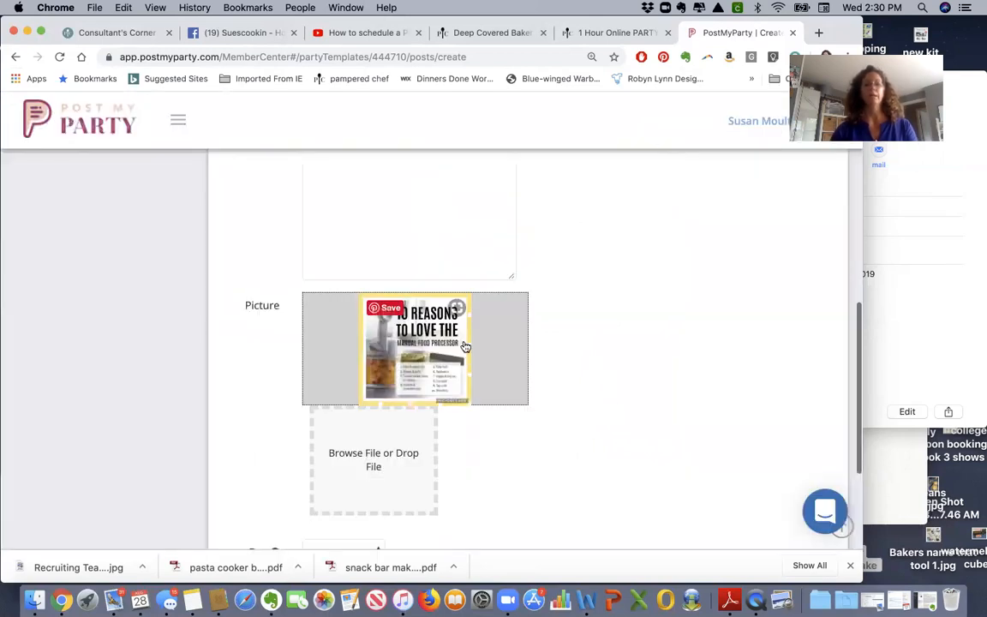
# - Schedule the second template post for day 1
pyautogui.scroll(-5, 377, 384)
pyautogui.click(379, 359)
pyautogui.click(366, 373)
pyautogui.click(322, 407)
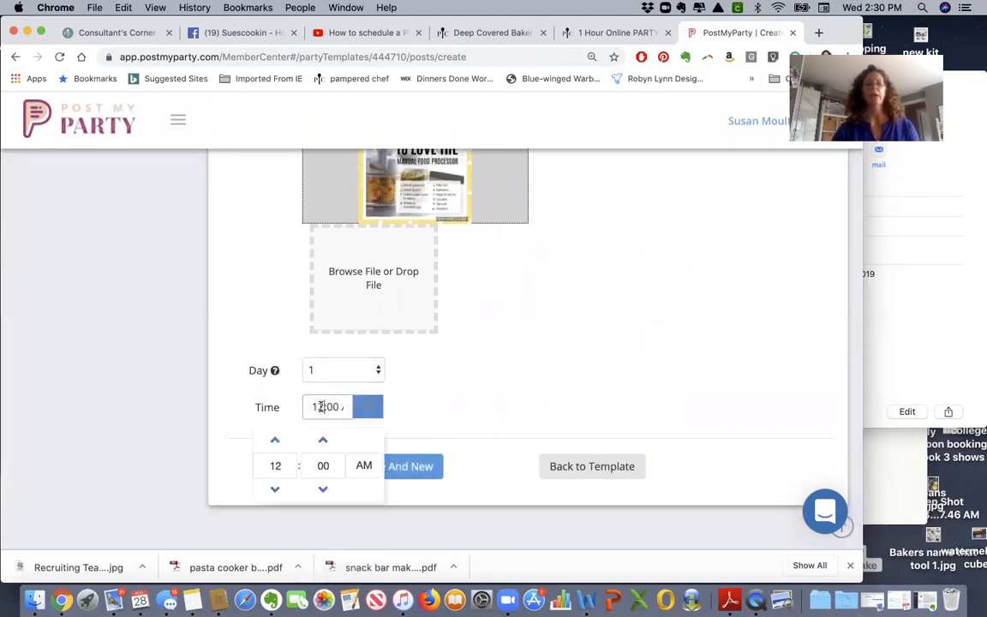
pyautogui.click(249, 468)
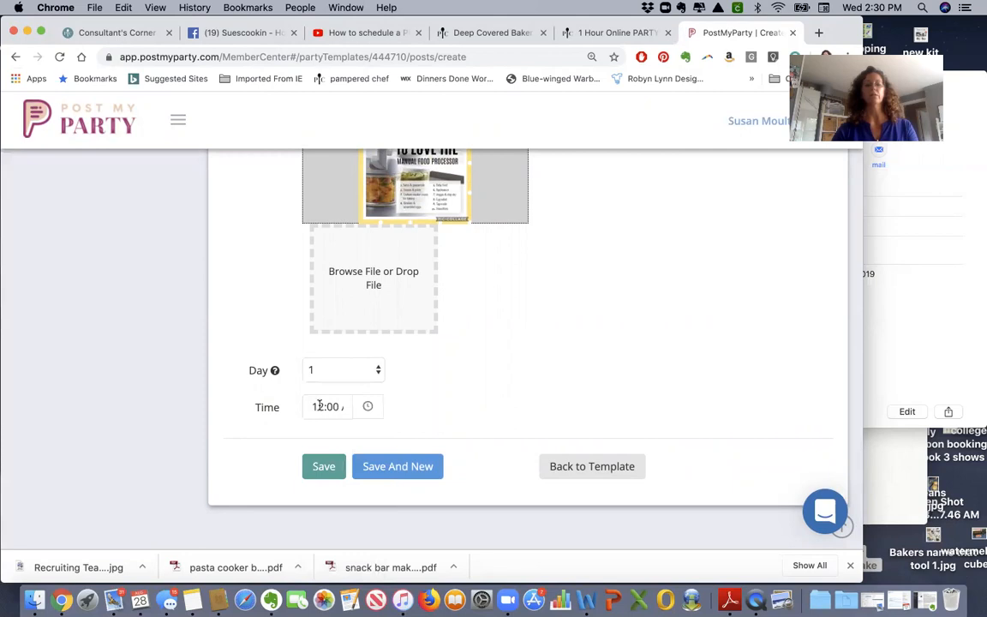
pyautogui.click(317, 406)
pyautogui.click(250, 467)
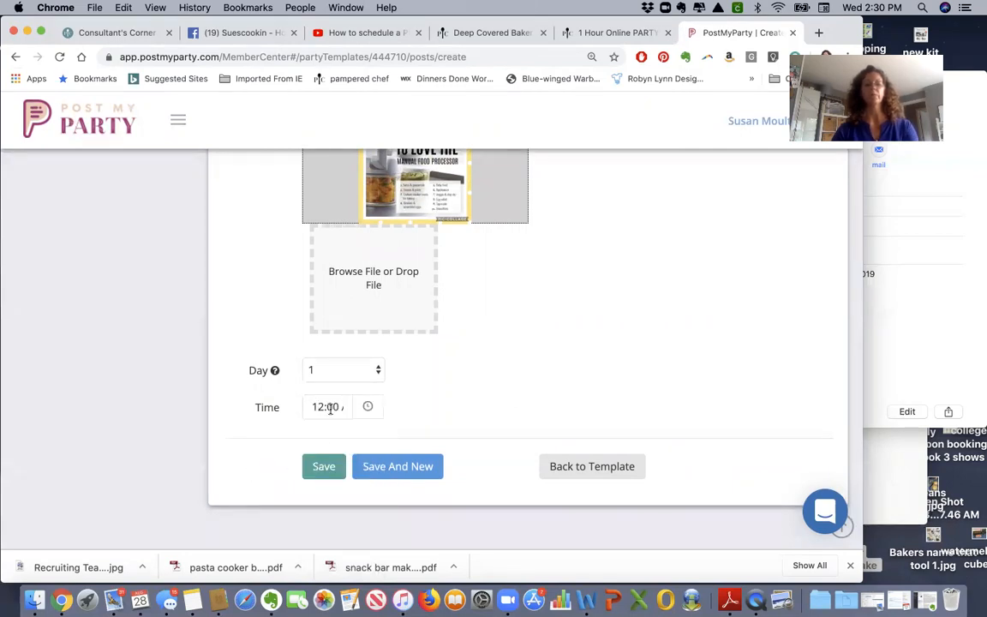
# - Set the second post's scheduled time to 1:30
pyautogui.click(321, 407)
pyautogui.click(289, 468)
pyautogui.press('BackSpace')
pyautogui.write('1')
pyautogui.click(332, 468)
pyautogui.press('BackSpace')
pyautogui.press('BackSpace')
pyautogui.write('30')
pyautogui.rightClick(568, 373)
pyautogui.click(467, 407)
# - Begin the second post's message with the line "Tired of crying when chopping onions?"
pyautogui.scroll(5, 455, 377)
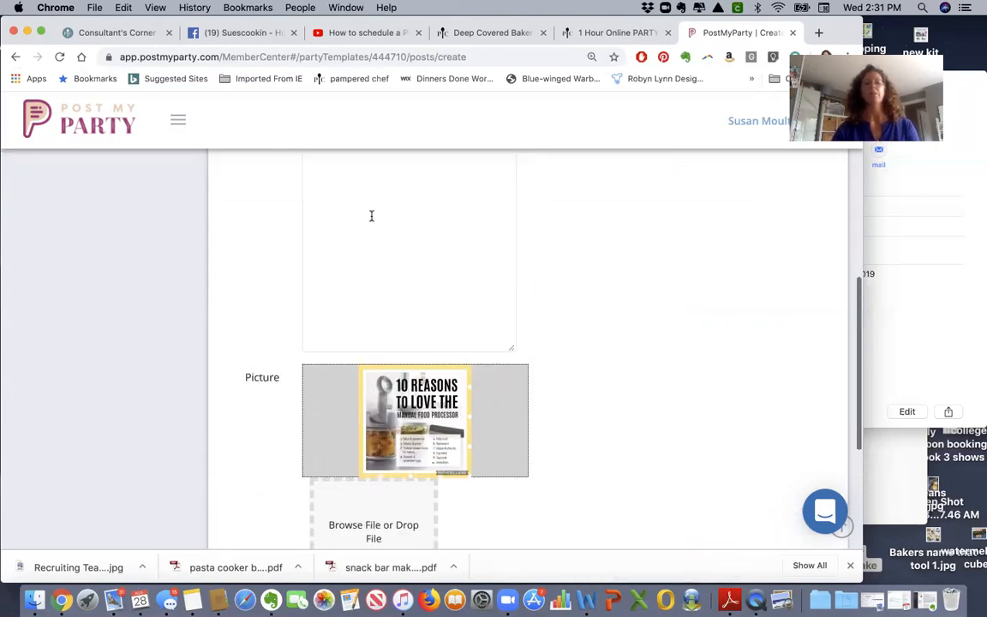
pyautogui.scroll(3, 621, 270)
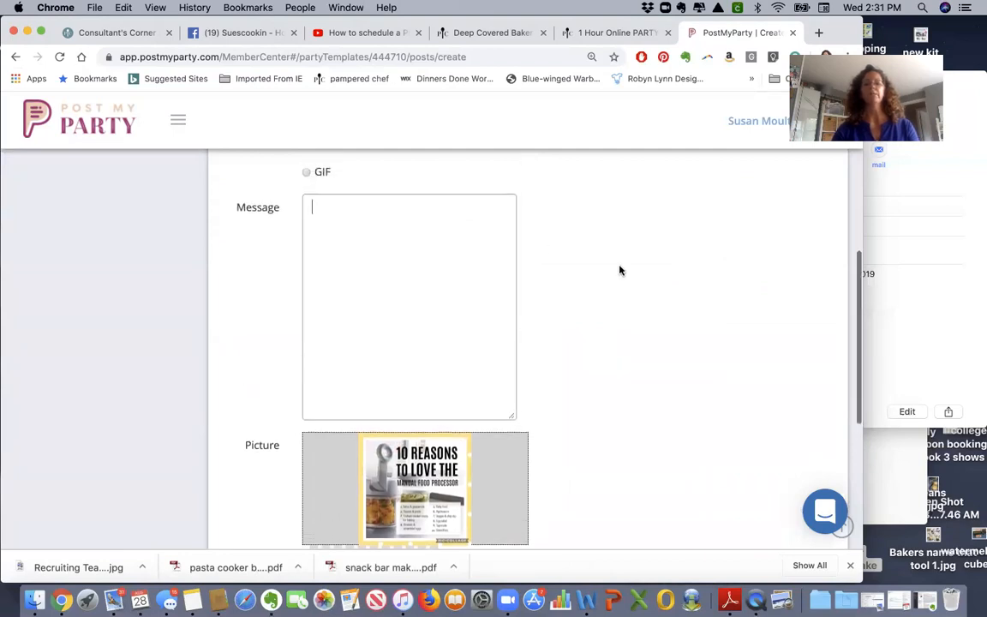
pyautogui.click(359, 255)
pyautogui.write('No')
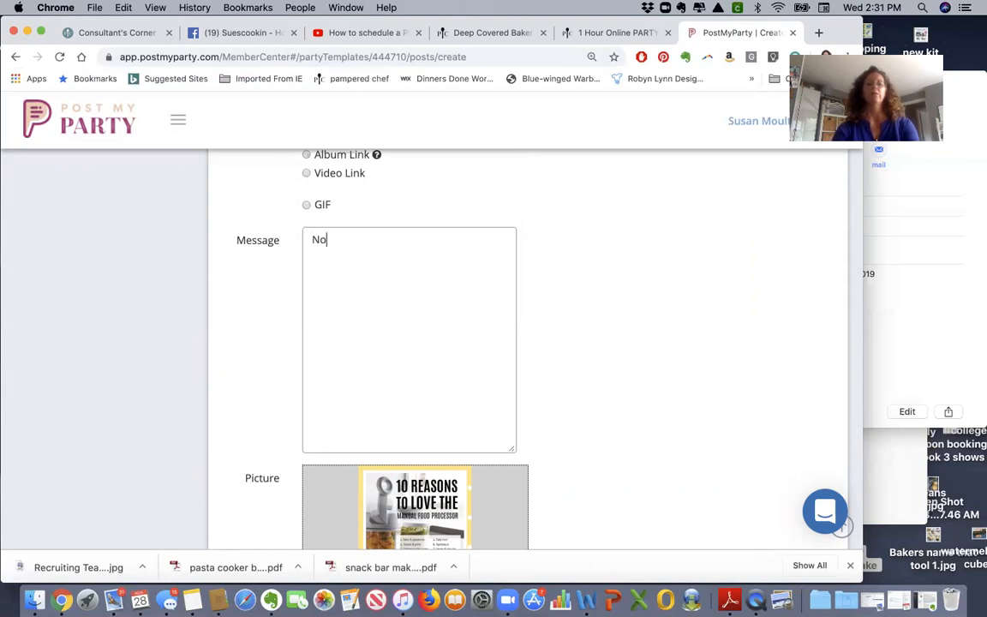
pyautogui.write('Tired fo of crying when chopping onions?')
pyautogui.press('Return')
# - Add on the message's second line "I've got the perfect solution for you....Our 3 cup Manual Food Processor is perfect for"
pyautogui.write("I've go")
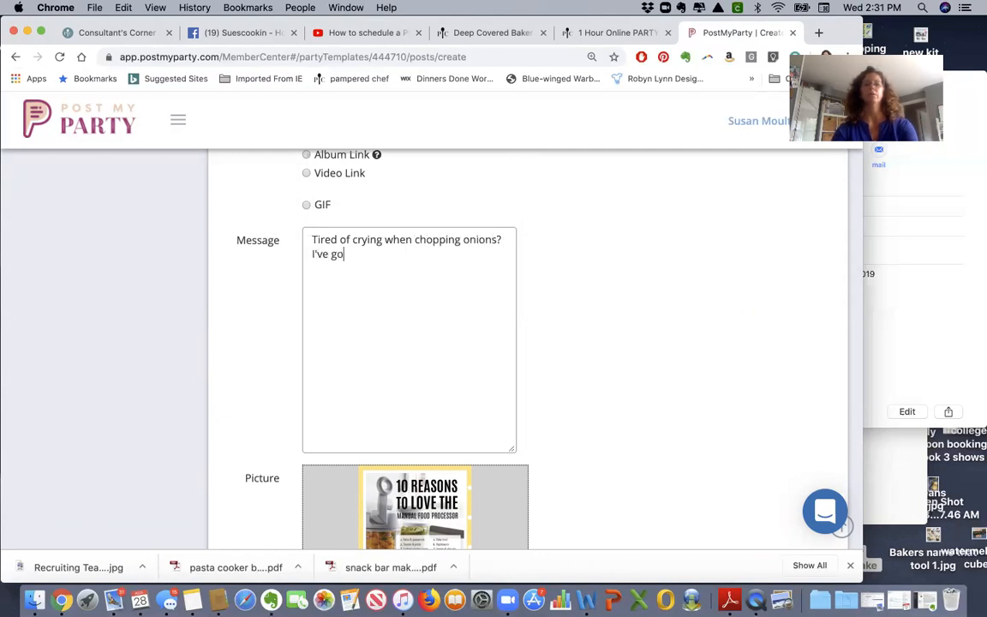
pyautogui.write('t the perfect solution for you....Our ')
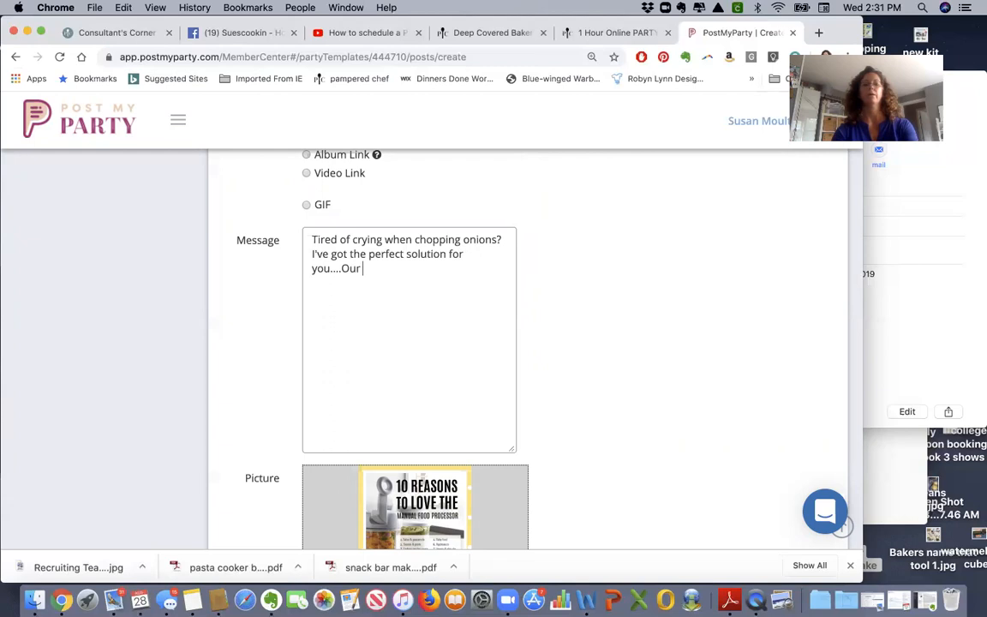
pyautogui.write('3 cup Mnau')
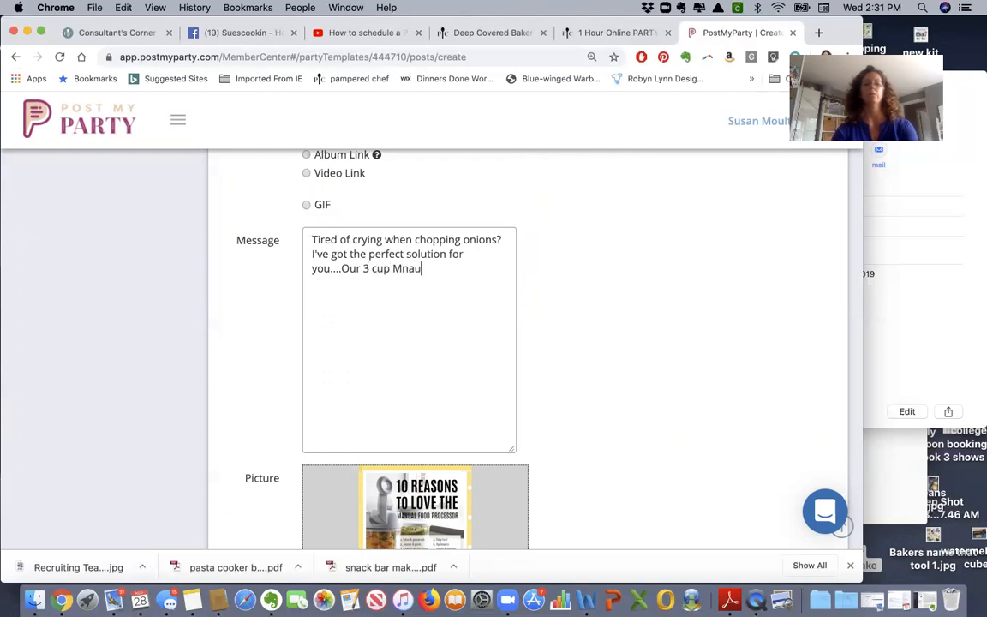
pyautogui.write('nau')
pyautogui.press('BackSpace')
pyautogui.press('BackSpace')
pyautogui.press('BackSpace')
pyautogui.write('anual Food')
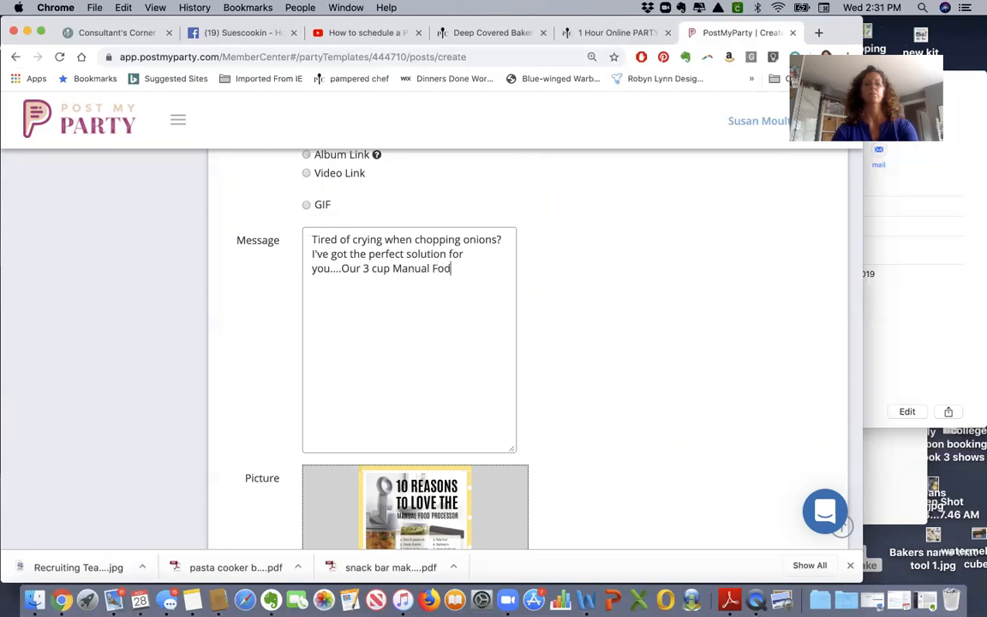
pyautogui.write(' Processor is perfect for')
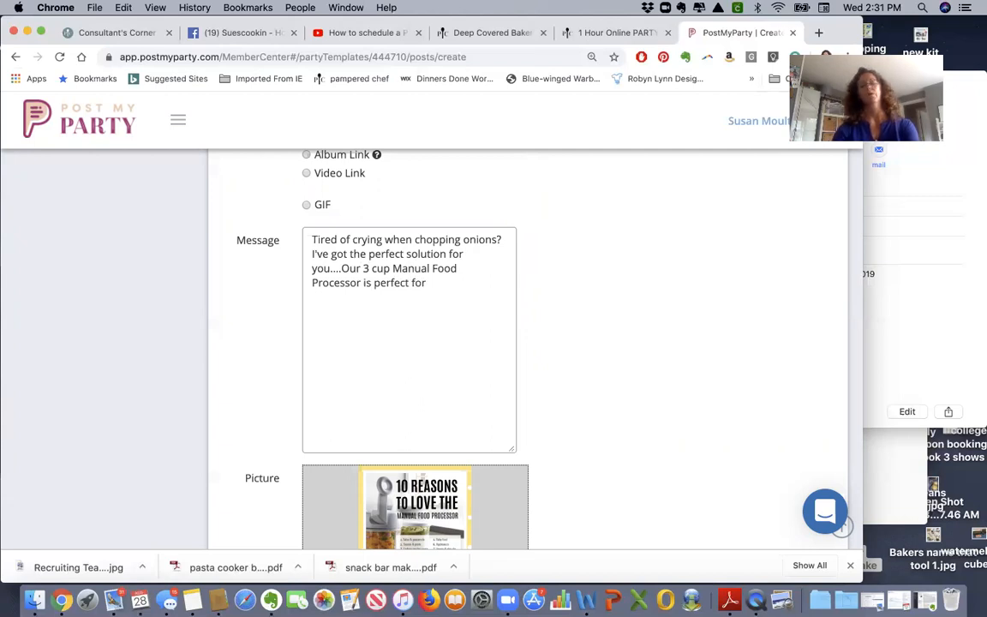
# - Complete the food processor sentence with "salsa, guacamole, tuna fish with celery and onions, Pesto, hummus and so much more."
pyautogui.write(' sal')
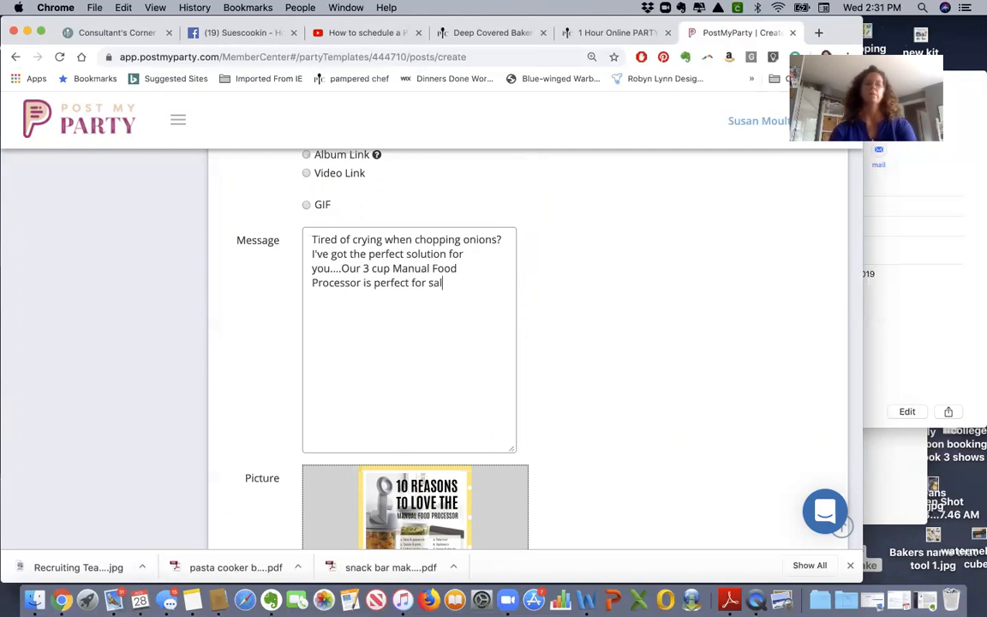
pyautogui.write('sa, guag')
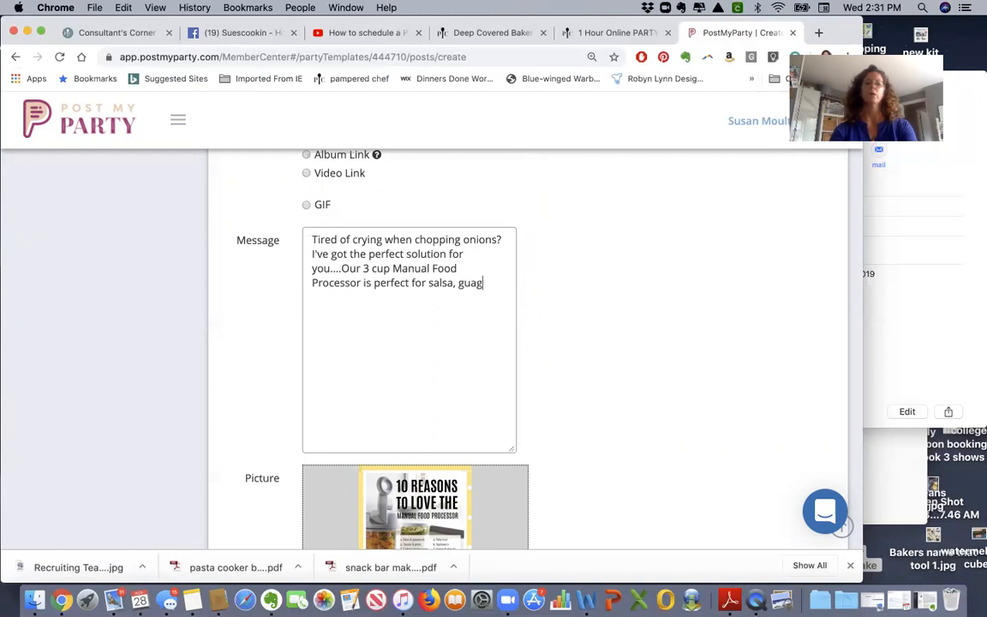
pyautogui.press('BackSpace')
pyautogui.write('camole')
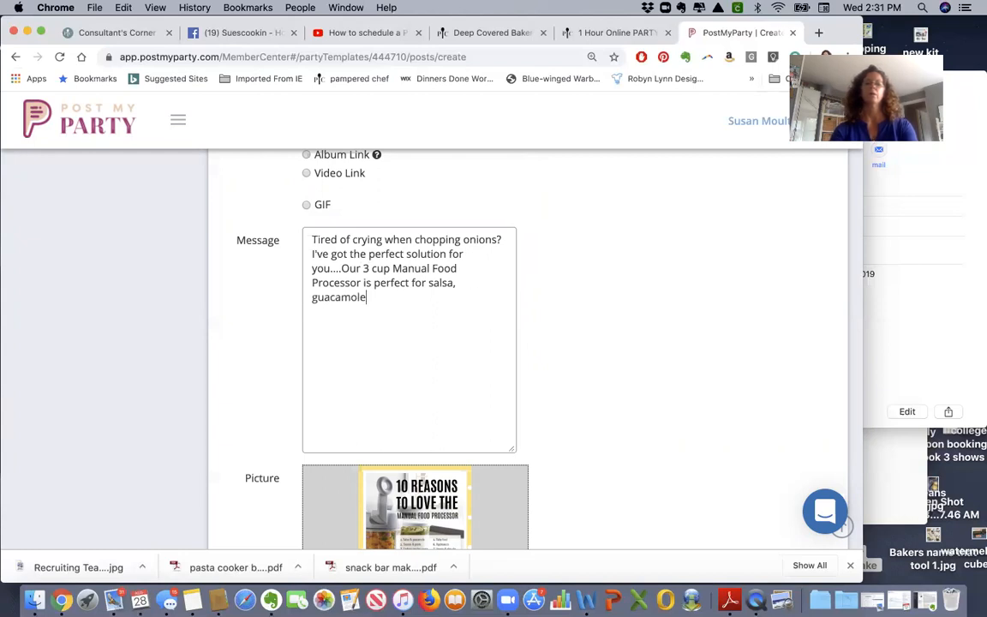
pyautogui.write(', tuna fish with celer')
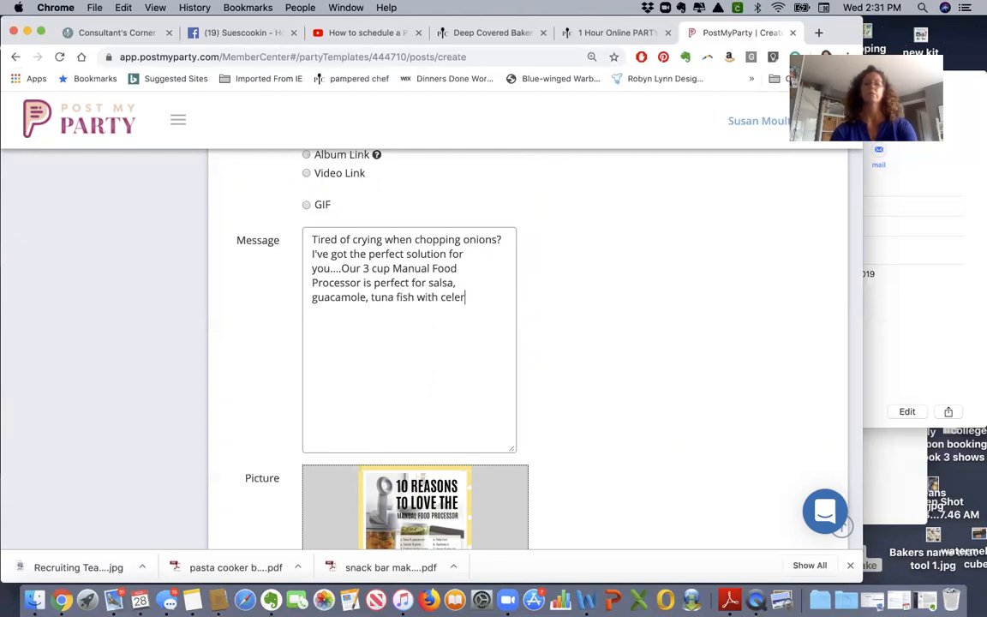
pyautogui.write('y and io')
pyautogui.write('onion')
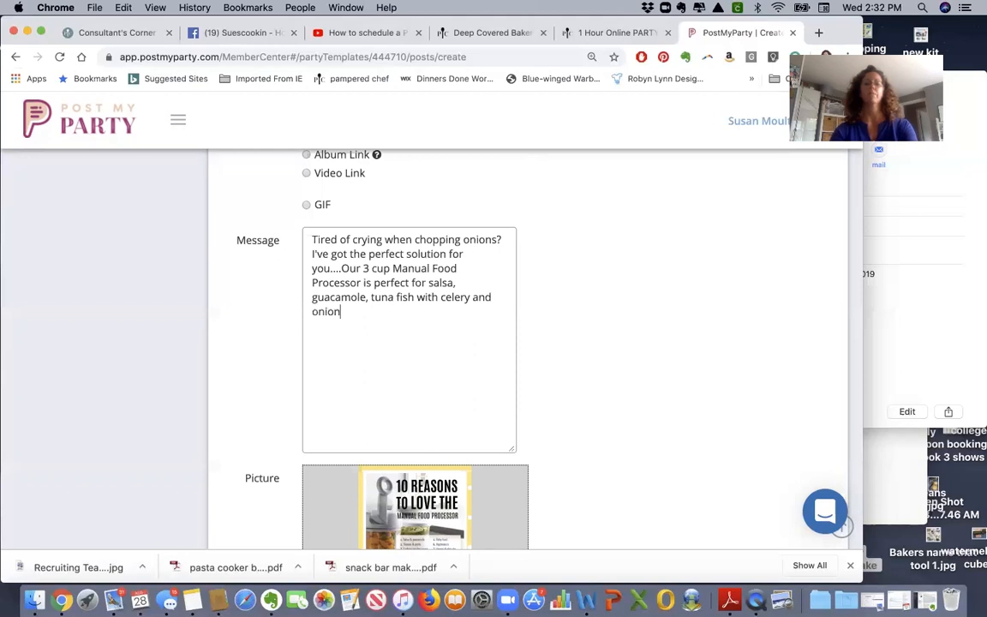
pyautogui.write('s, Pesto, hummus ')
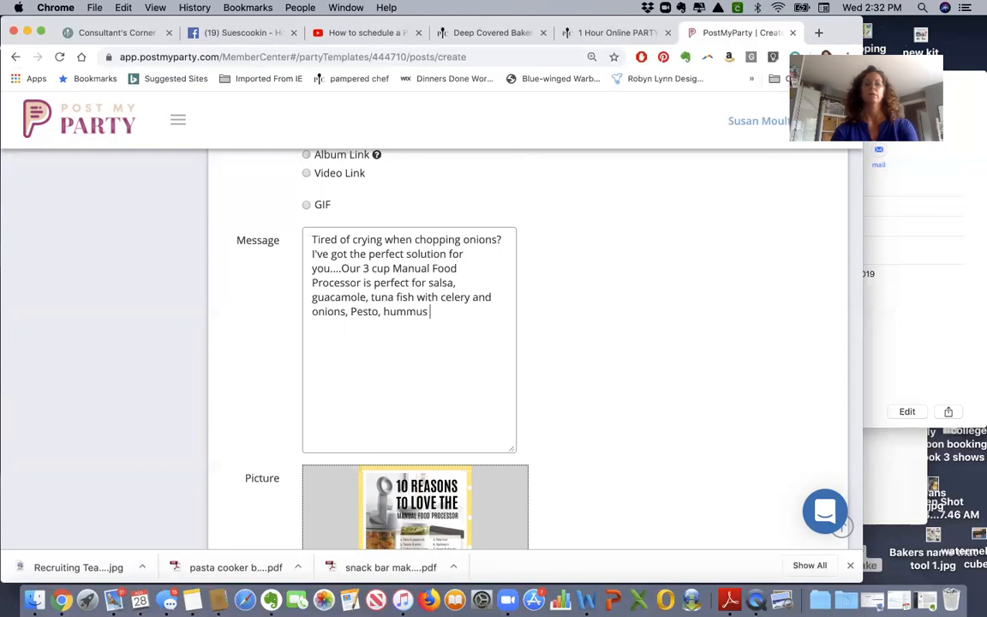
pyautogui.write('and soe ')
pyautogui.write('much more.')
pyautogui.press('Return')
# - Add a new message line reading "You can coarsely chop or fine chop your food.... you have total control."
pyautogui.write('ou caYou a')
pyautogui.press('BackSpace')
pyautogui.write('can ')
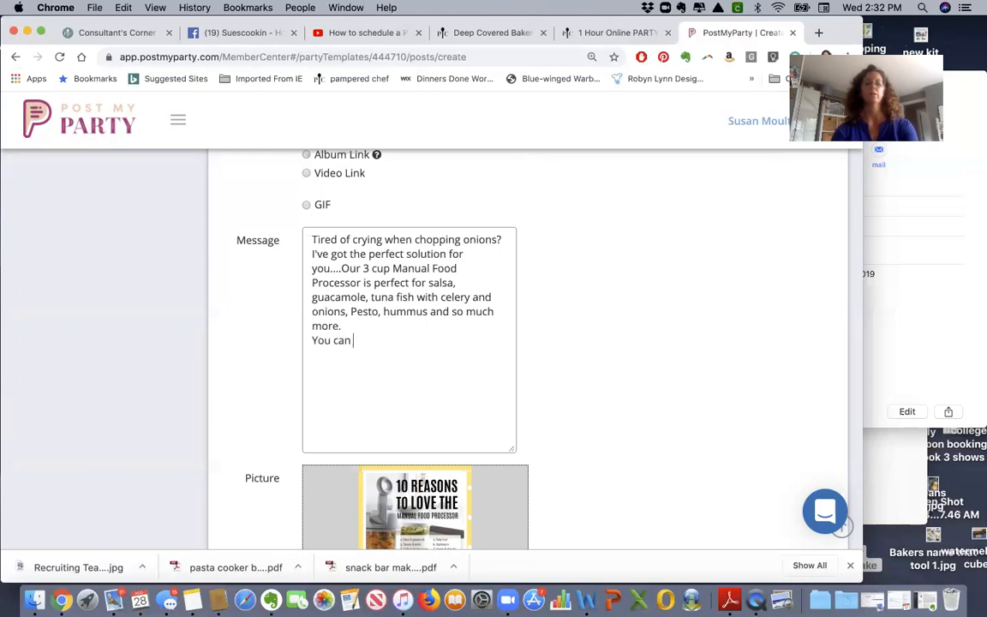
pyautogui.write('coarsely chop or fin ch')
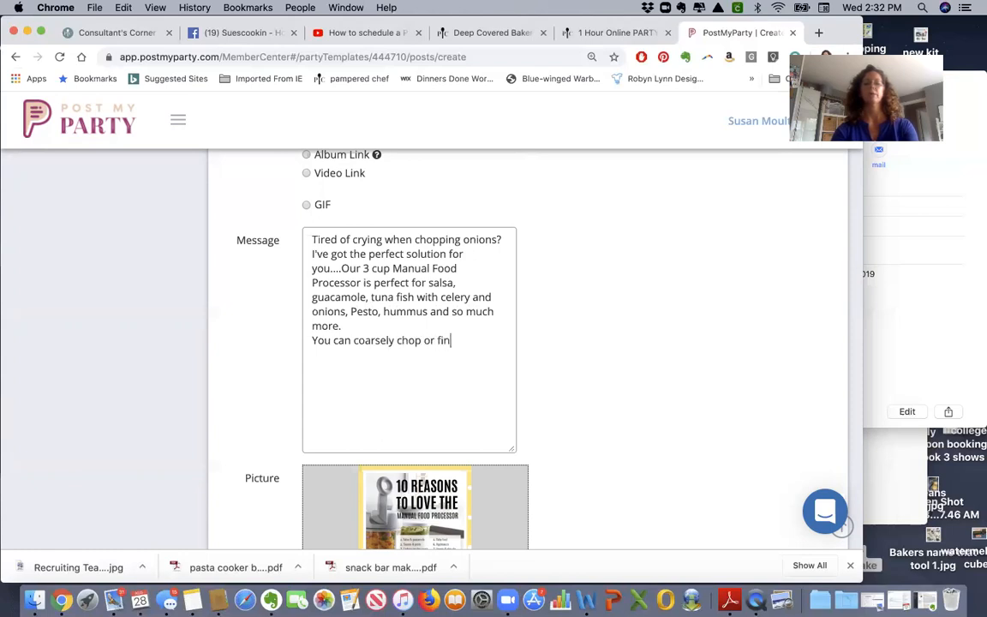
pyautogui.press('BackSpace')
pyautogui.press('BackSpace')
pyautogui.write('e chop your food')
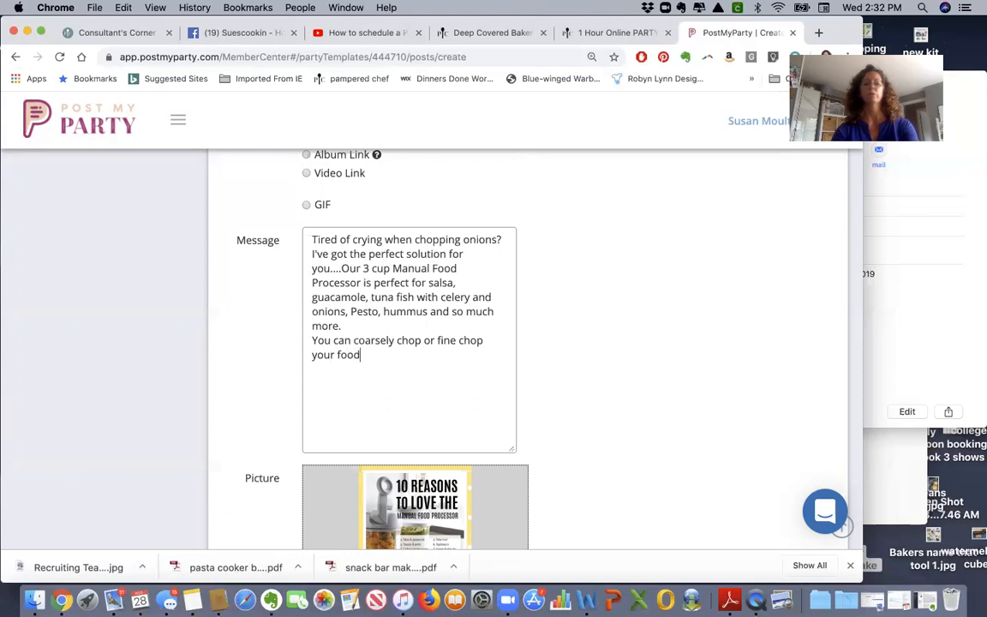
pyautogui.write('..you a')
pyautogui.write('ou have total con')
pyautogui.write('trol.')
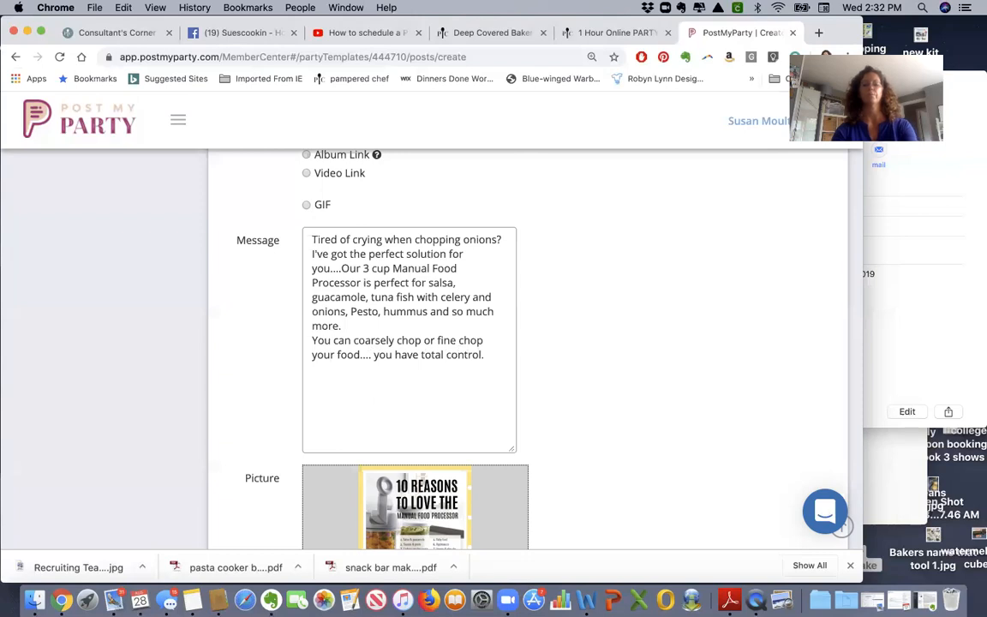
# - Add a new paragraph to the message reading "The silicone base will keep it in place no sliding around the counter."
pyautogui.press('Return')
pyautogui.write('O')
pyautogui.press('BackSpace')
pyautogui.write('The si')
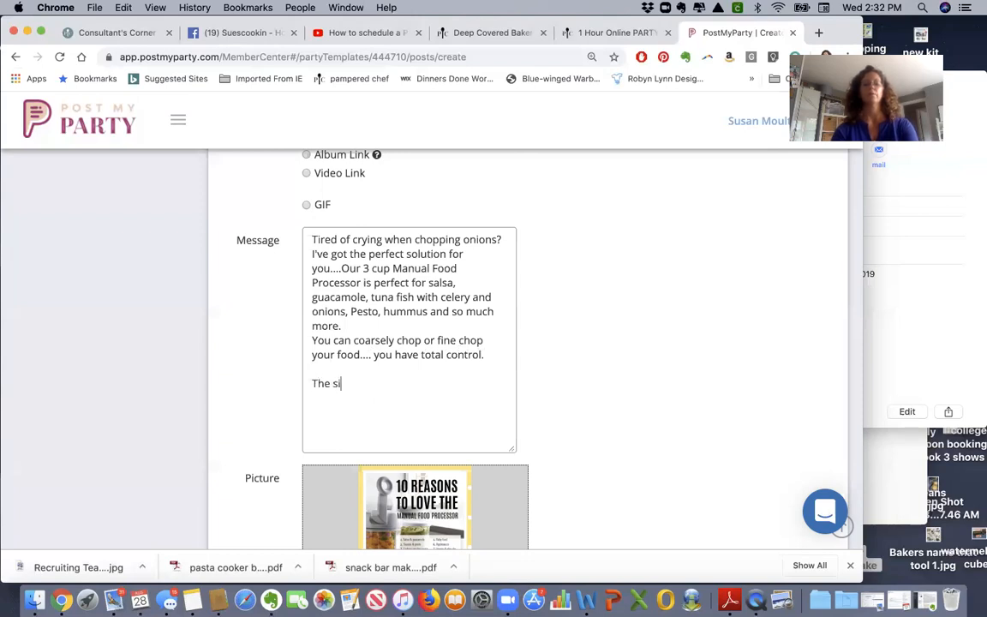
pyautogui.write('licone base will keep in in')
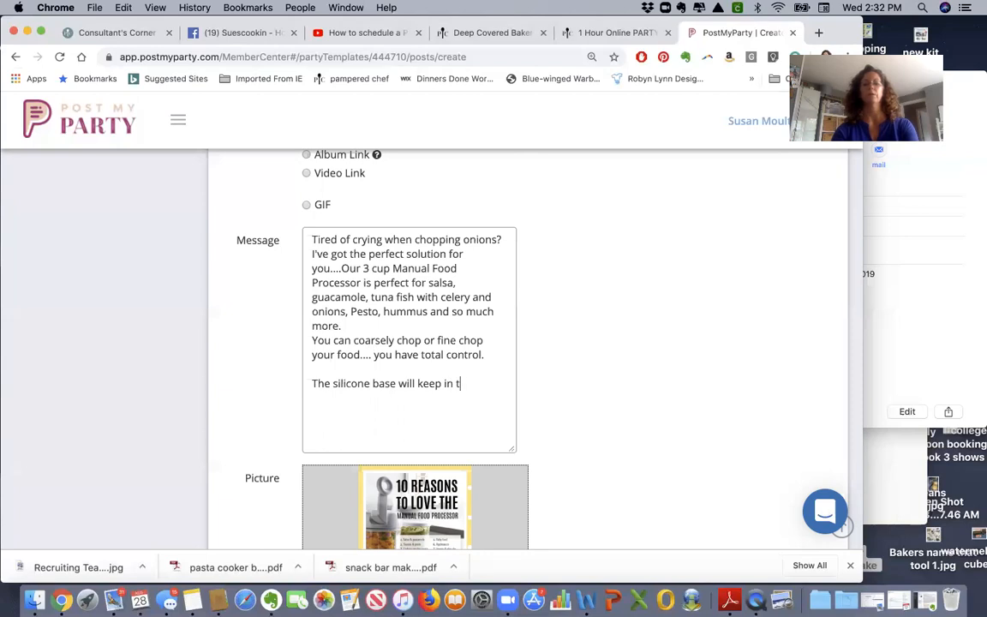
pyautogui.write('t in place no slicding around the ')
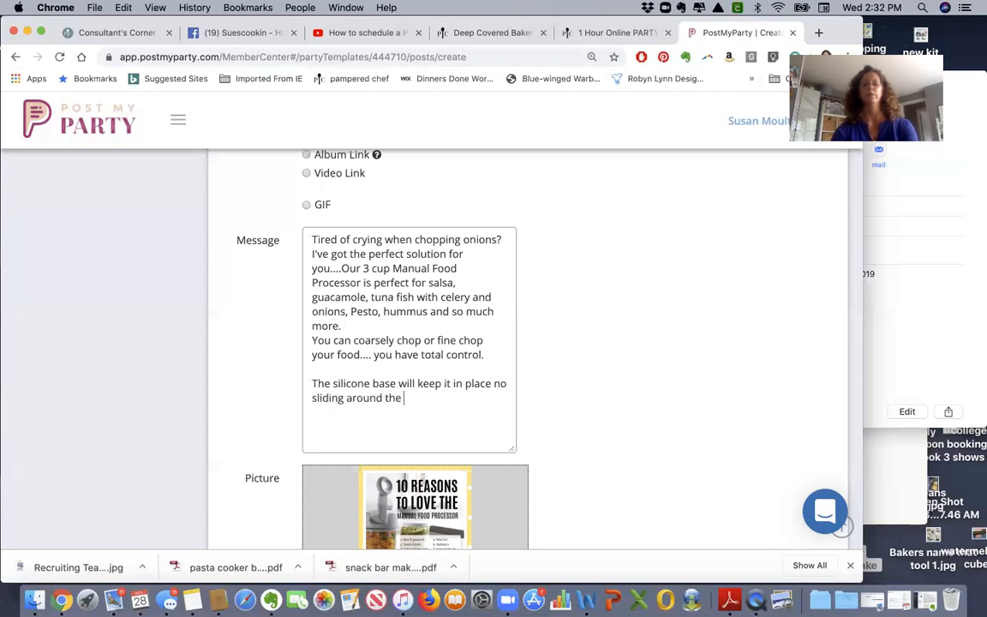
pyautogui.write('counter.')
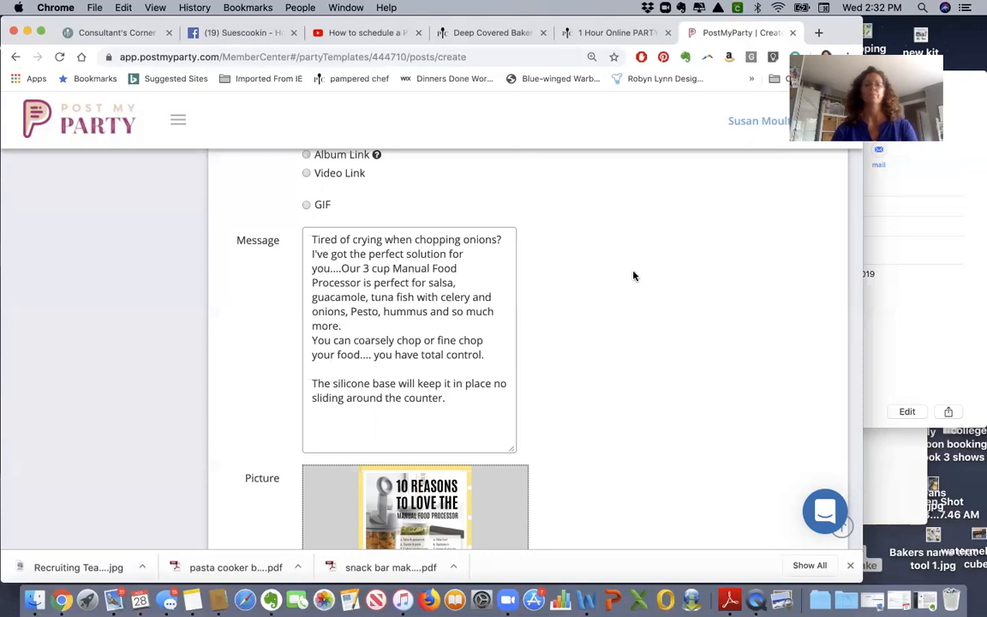
# - Save the food processor post and start a new post
pyautogui.scroll(-5, 624, 273)
pyautogui.scroll(-2, 412, 459)
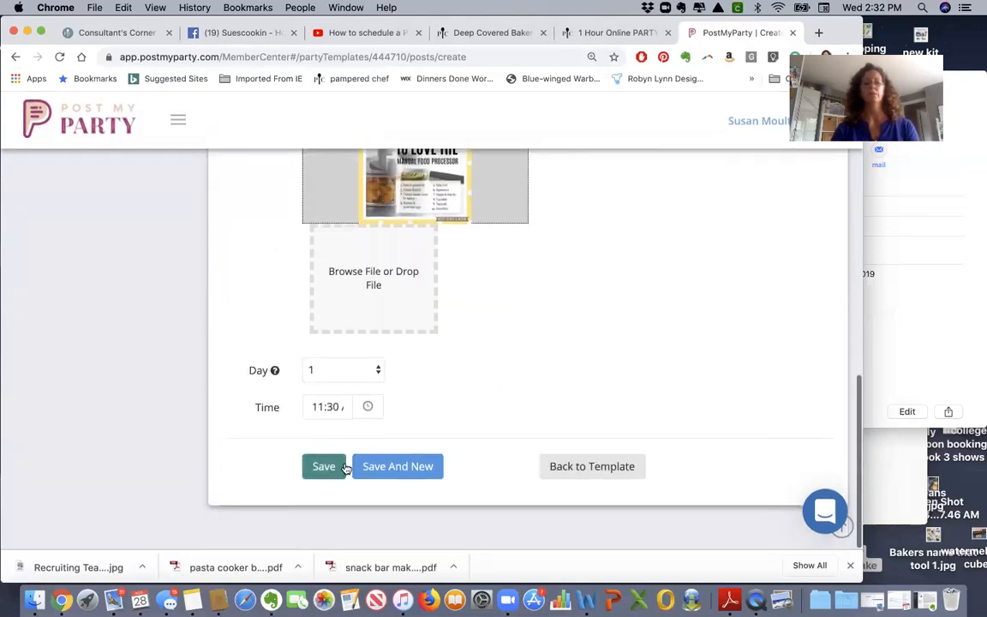
pyautogui.click(390, 470)
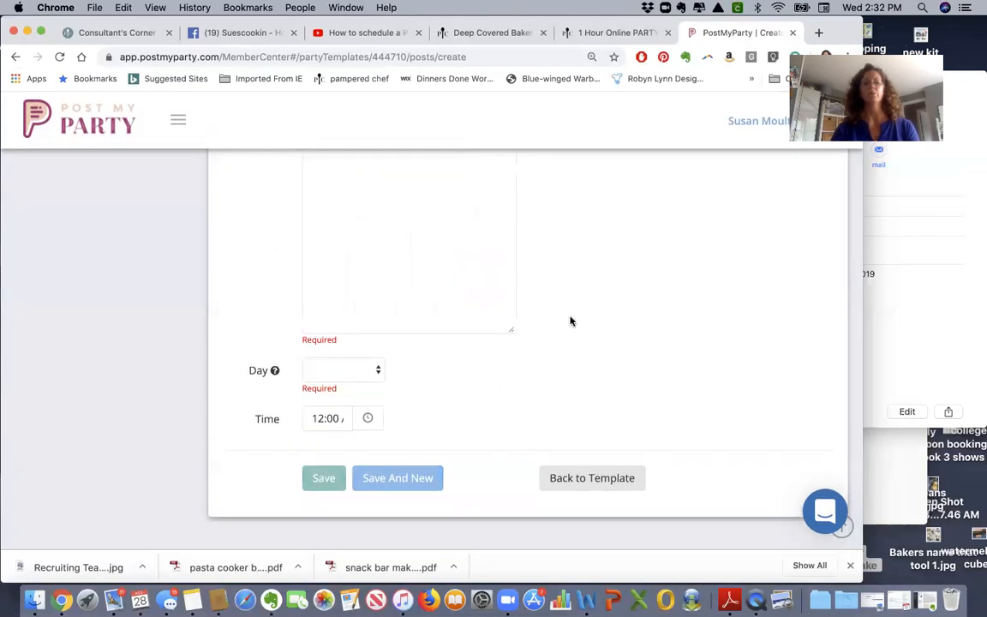
# - Make the new post a picture post and attach the "garlic press collage" image from the Products 2019 folder
pyautogui.click(306, 290)
pyautogui.scroll(-5, 360, 293)
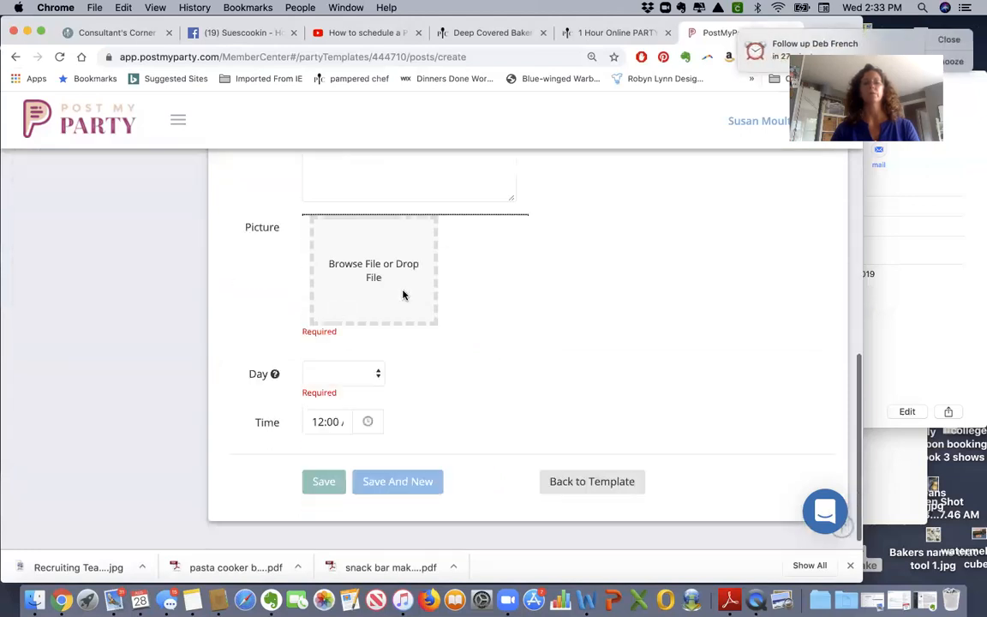
pyautogui.click(393, 254)
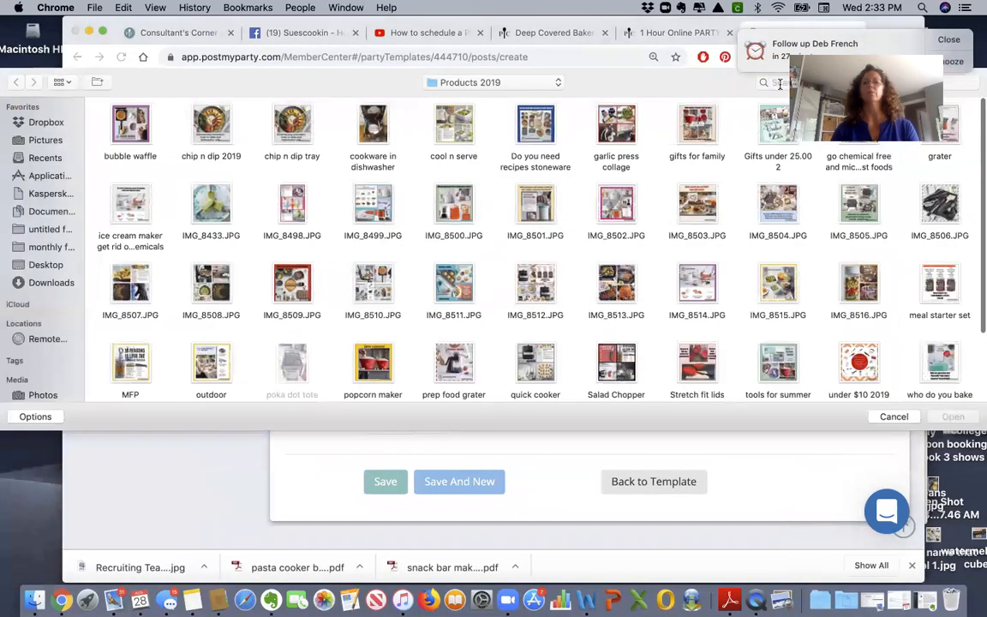
pyautogui.doubleClick(624, 129)
pyautogui.scroll(5, 603, 347)
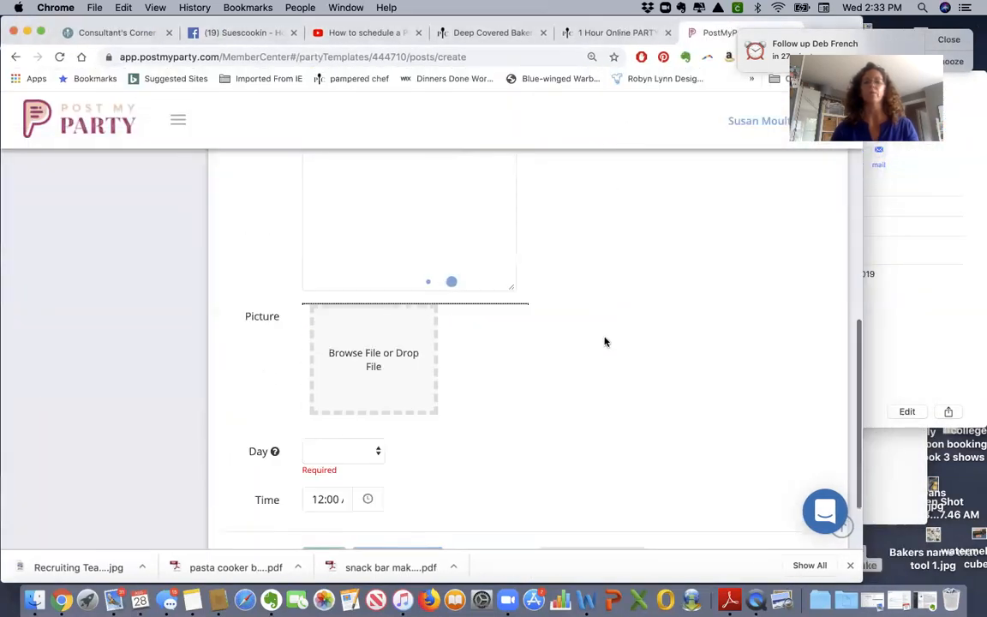
pyautogui.scroll(-2, 605, 350)
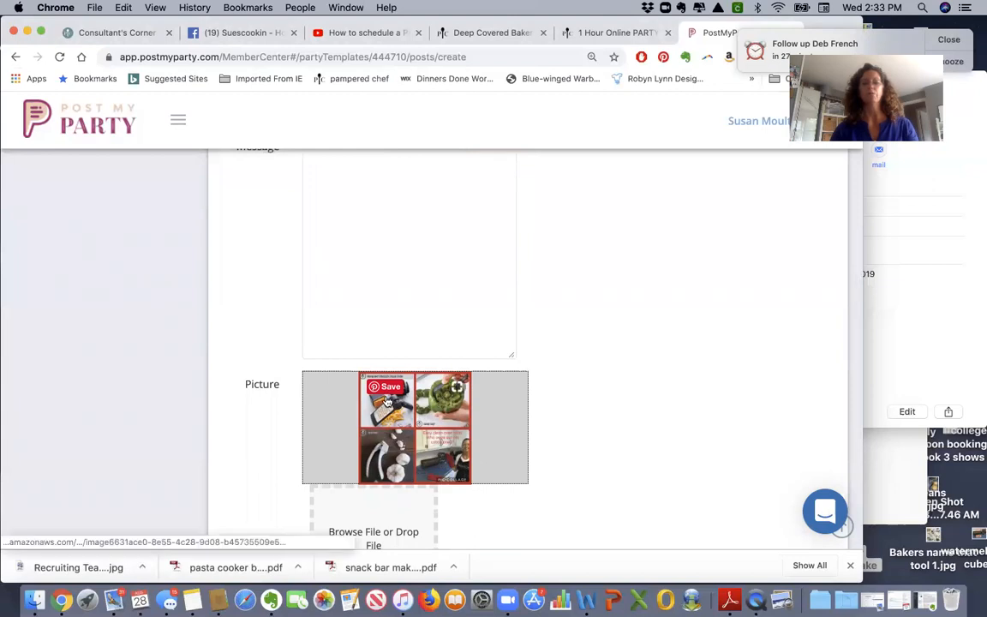
# - Begin the message with "Who has our infamous GARLIC PRESS?", correcting the spelling of "infamous"
pyautogui.scroll(3, 601, 378)
pyautogui.click(348, 258)
pyautogui.write('Who has our infamouse ')
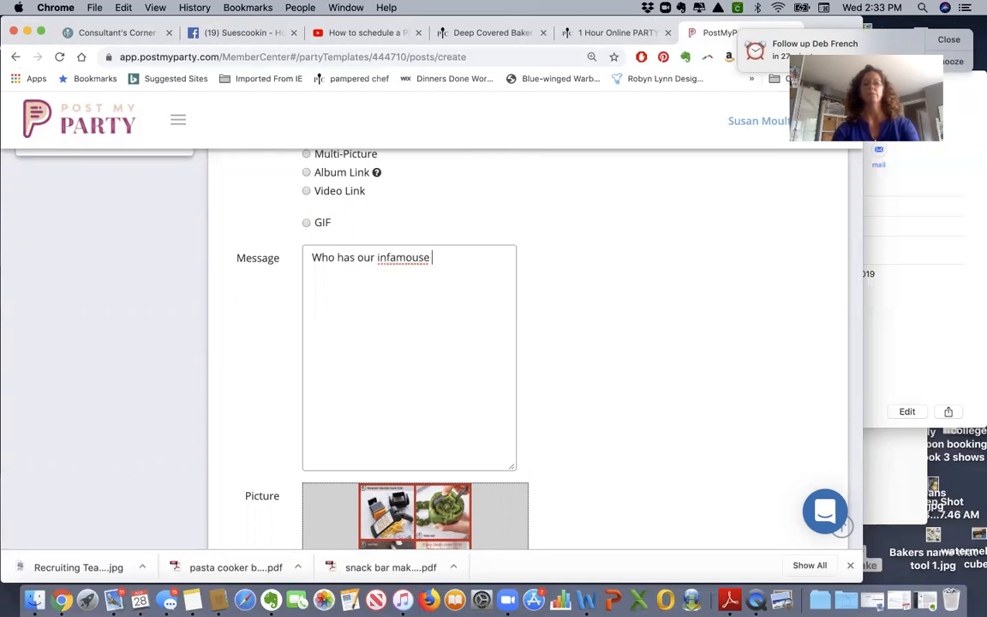
pyautogui.write('GARLI')
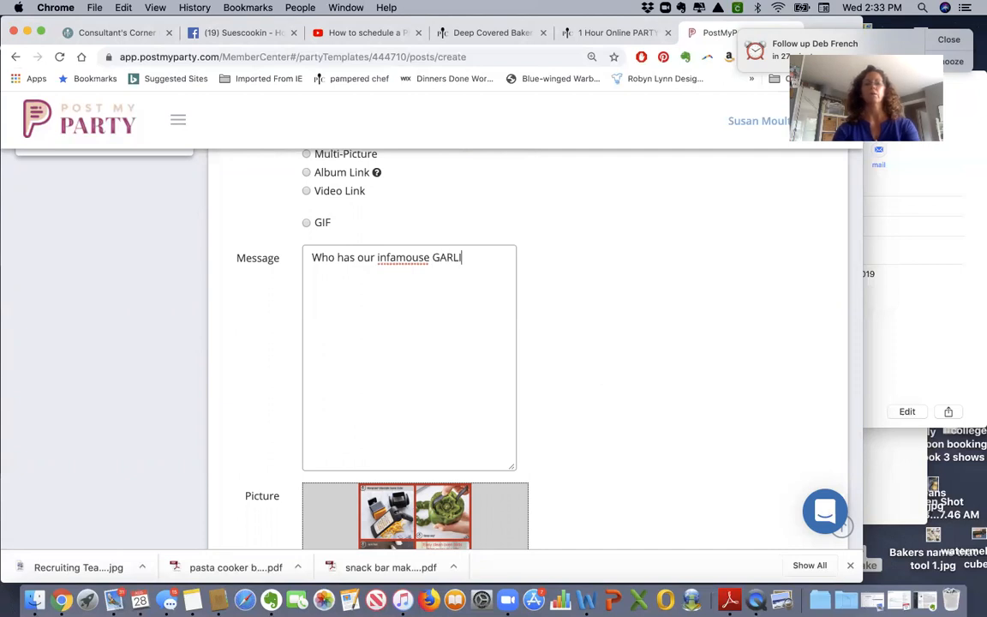
pyautogui.write('C PRESS?')
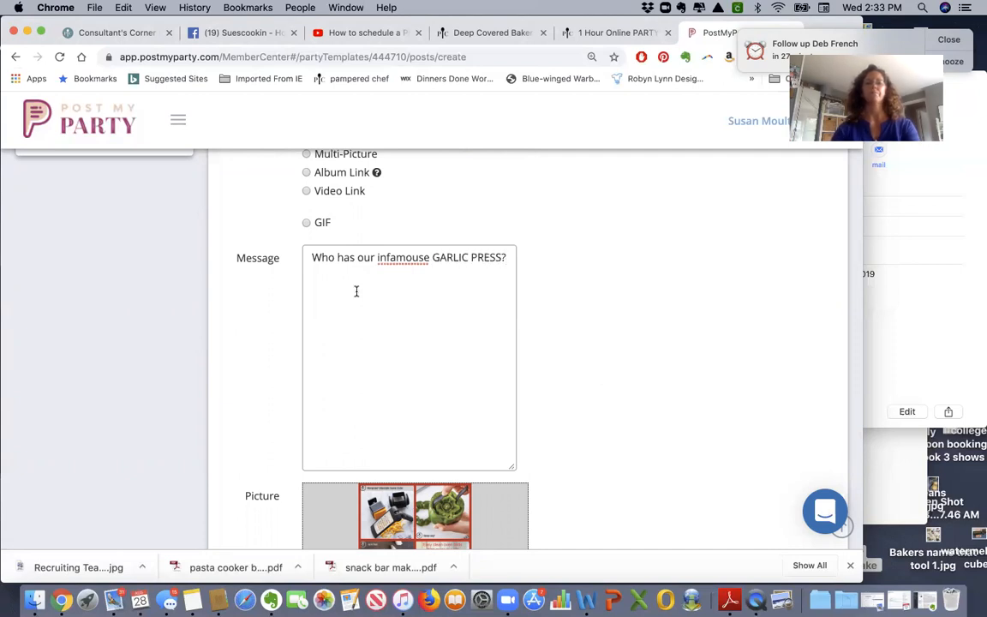
pyautogui.rightClick(391, 265)
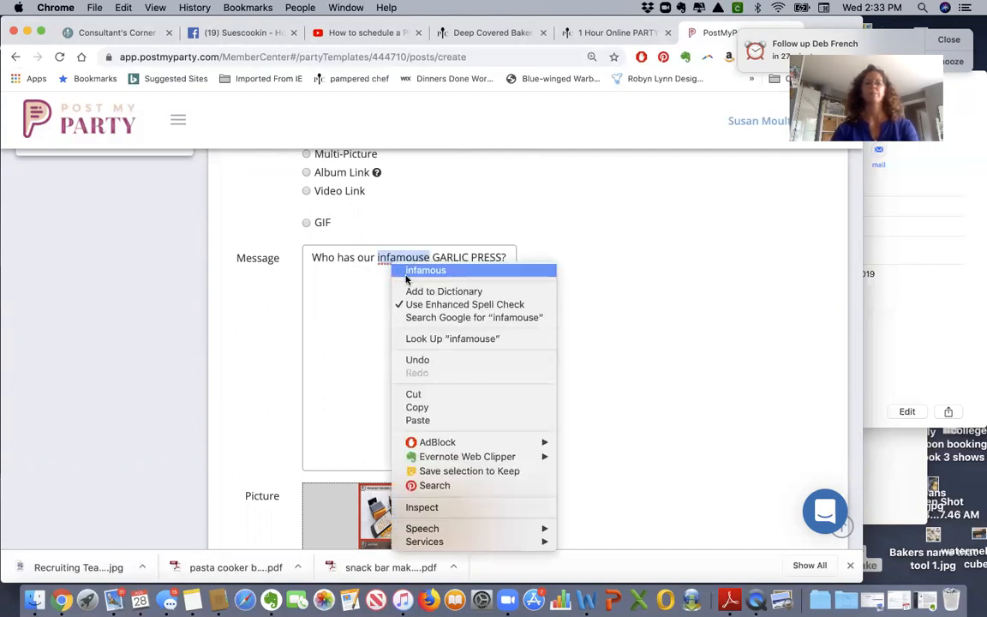
pyautogui.click(408, 272)
# - Add on the message's second line "Mine is 28 years old and still going strong. It was one of my first"
pyautogui.press('Return')
pyautogui.write('Mine is 2')
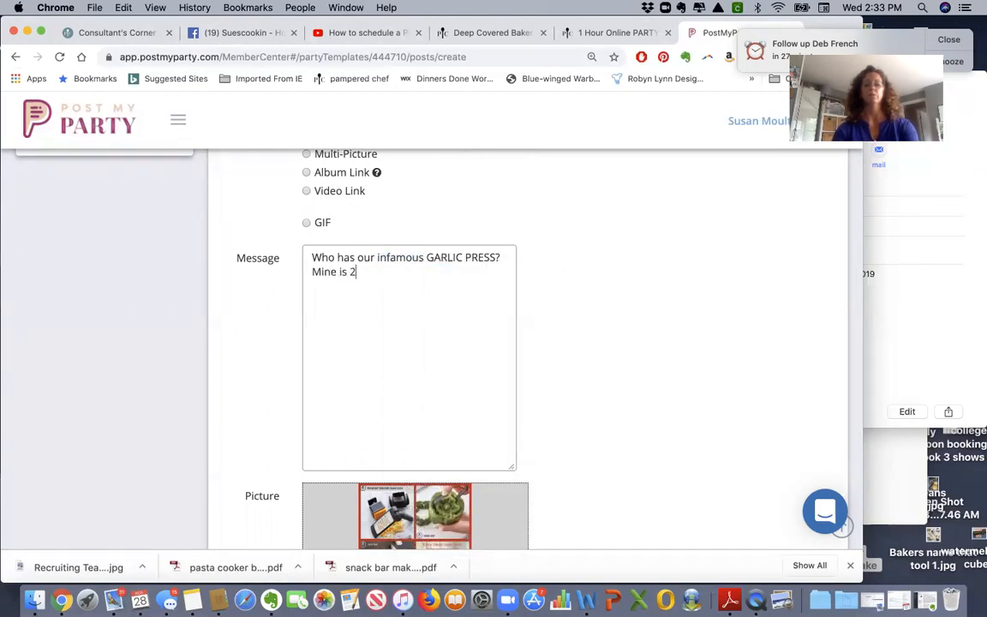
pyautogui.write('8 years old')
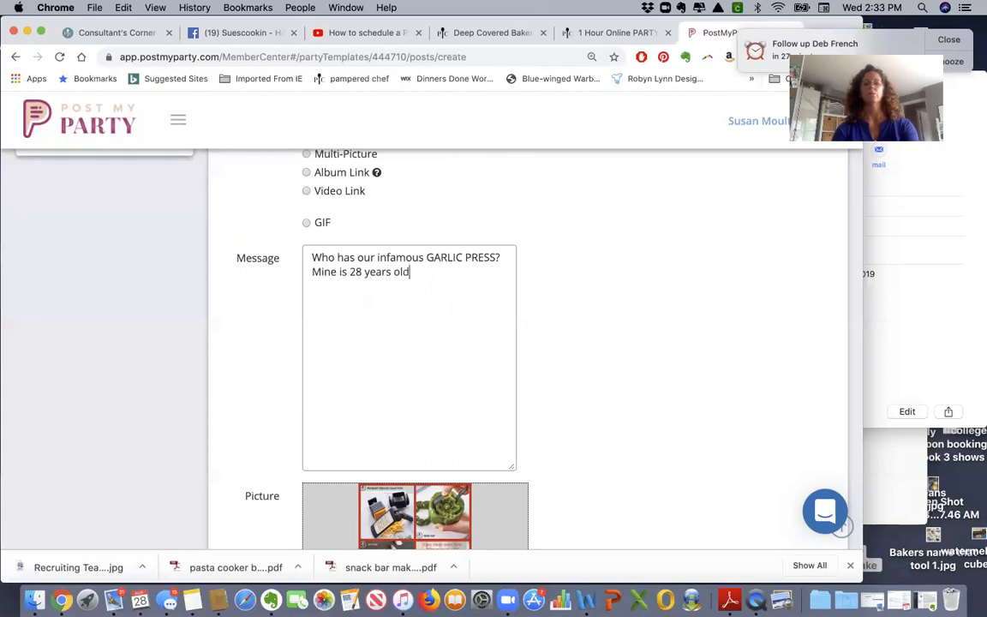
pyautogui.write(' and still going ')
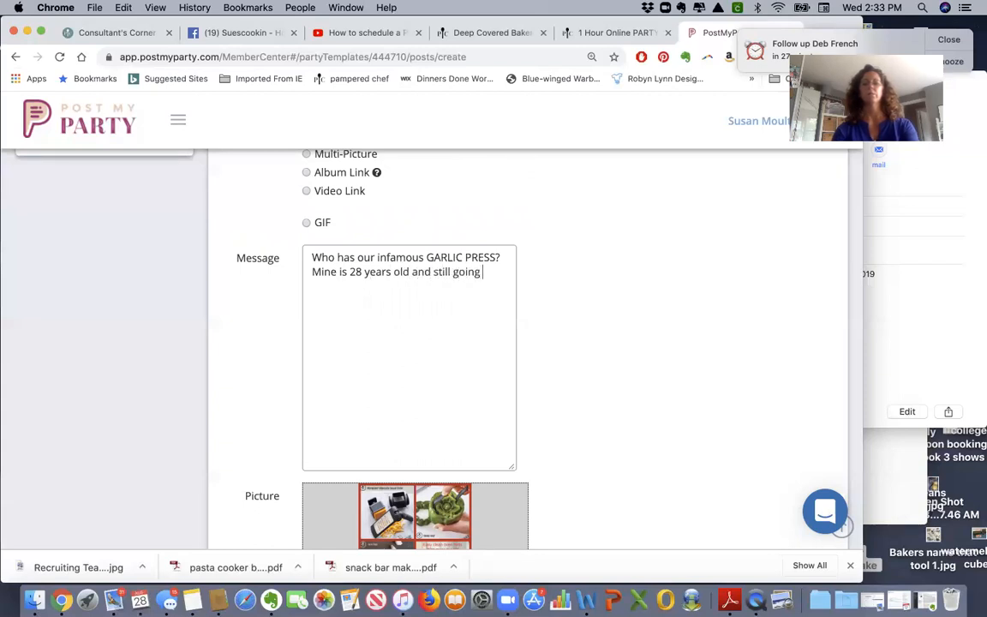
pyautogui.write('strong. It w')
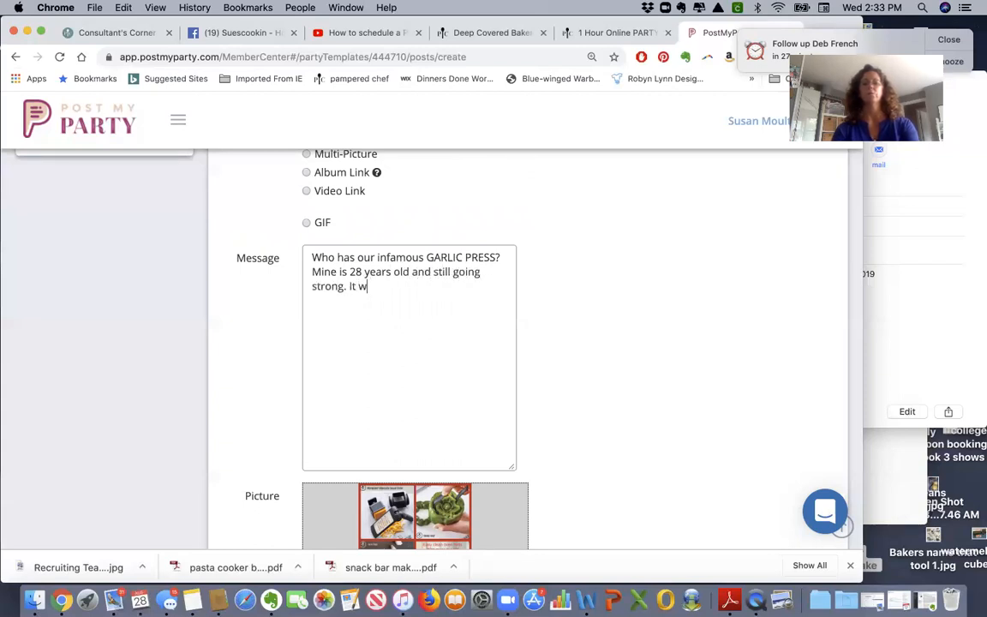
pyautogui.write('as one of my first')
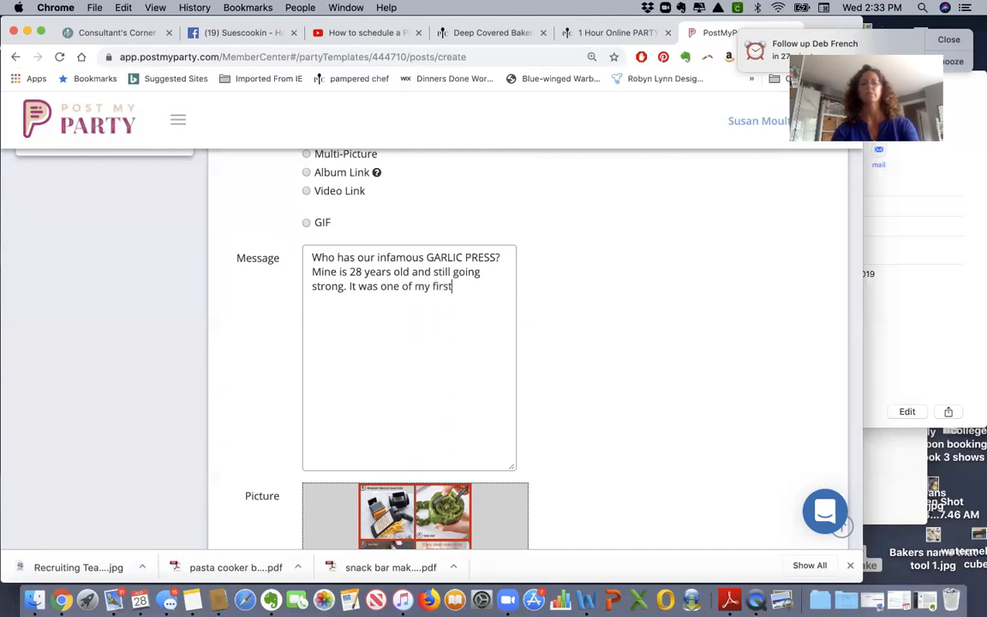
# - Complete the garlic press sentence with "Pampered Chef Products I purchased years ago."
pyautogui.write(' Pampered chef pa')
pyautogui.press('BackSpace')
pyautogui.press('BackSpace')
pyautogui.press('BackSpace')
pyautogui.press('BackSpace')
pyautogui.press('BackSpace')
pyautogui.press('BackSpace')
pyautogui.press('BackSpace')
pyautogui.write("Chef Products I've")
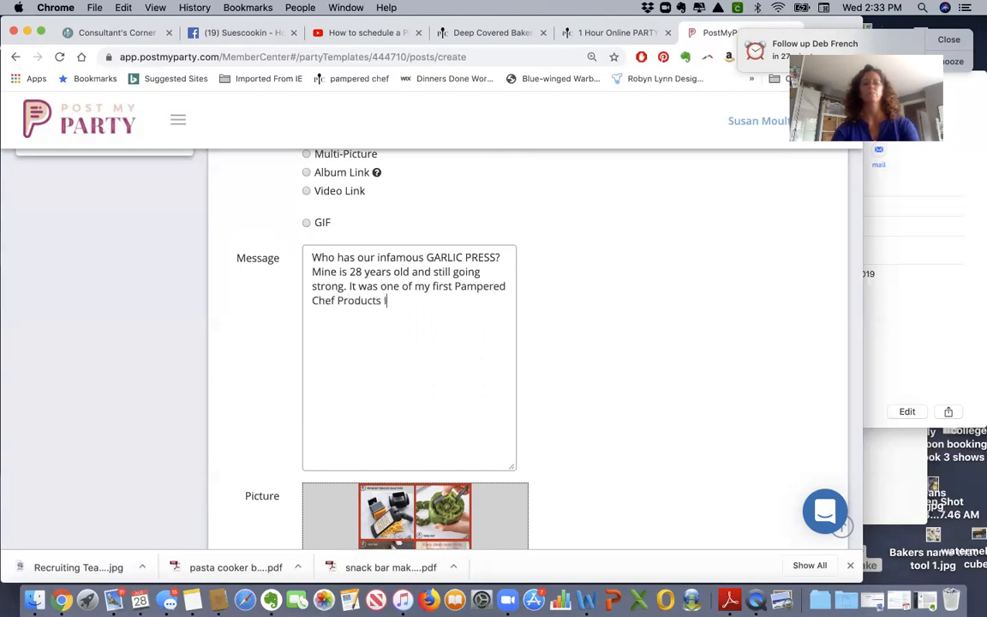
pyautogui.press('BackSpace')
pyautogui.write('purchas')
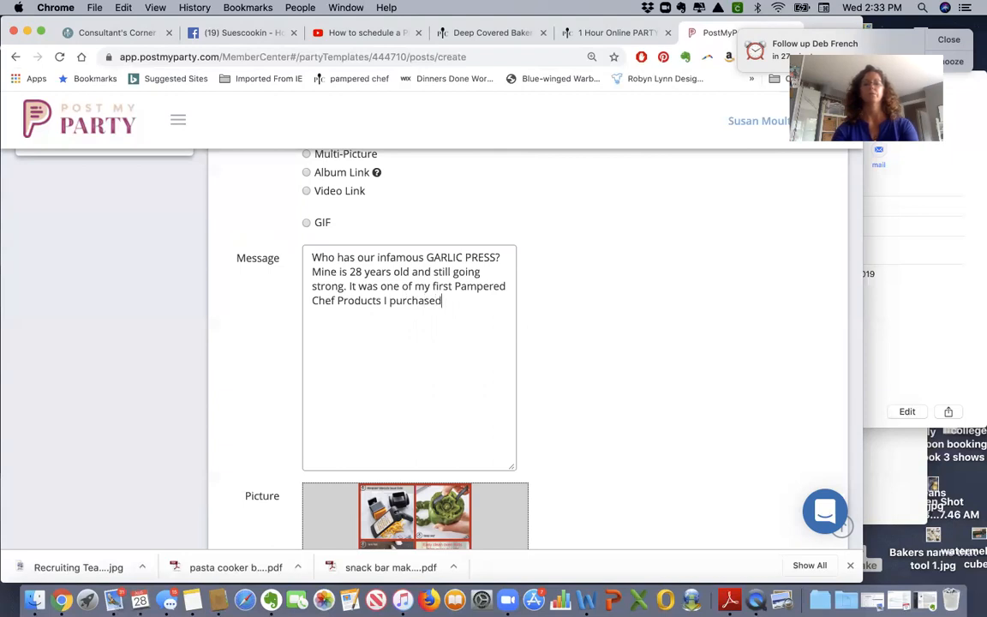
pyautogui.write('ed yea')
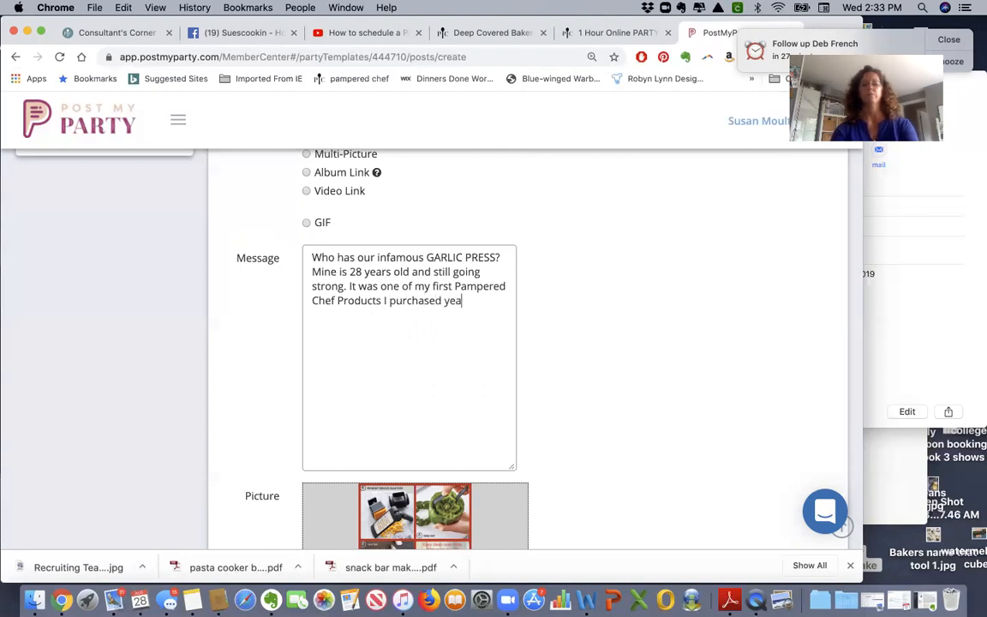
pyautogui.write('rs ago.  ')
# - Add the paragraph "For 1 ticket into our door prize tell me your FIRST Pampered Chef Product you purchased.", with the spelling of "Pampered" corrected
pyautogui.write('For')
pyautogui.write(' 1 ticket in')
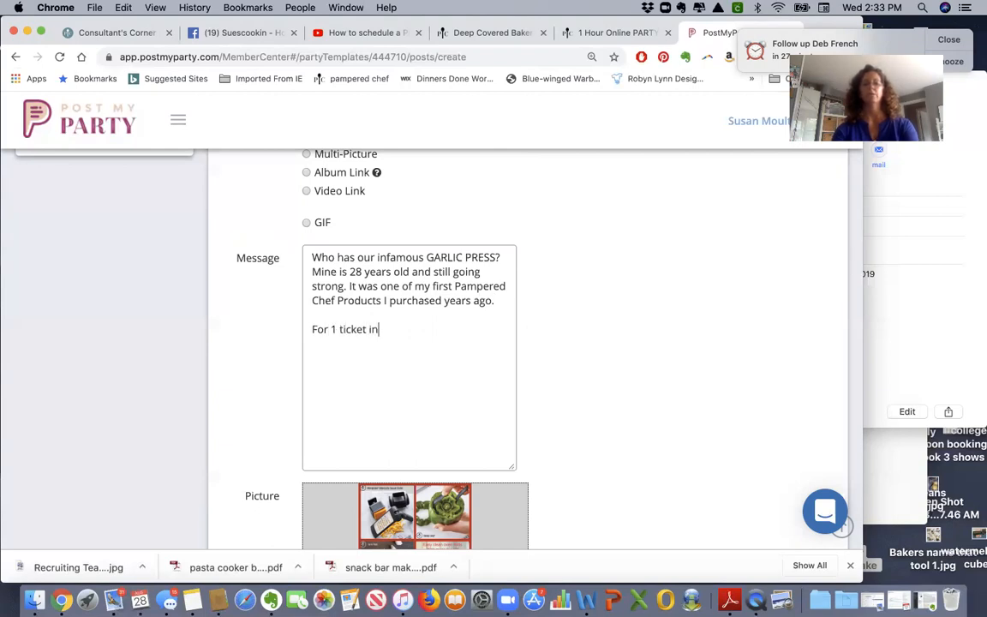
pyautogui.write('to our door prize ')
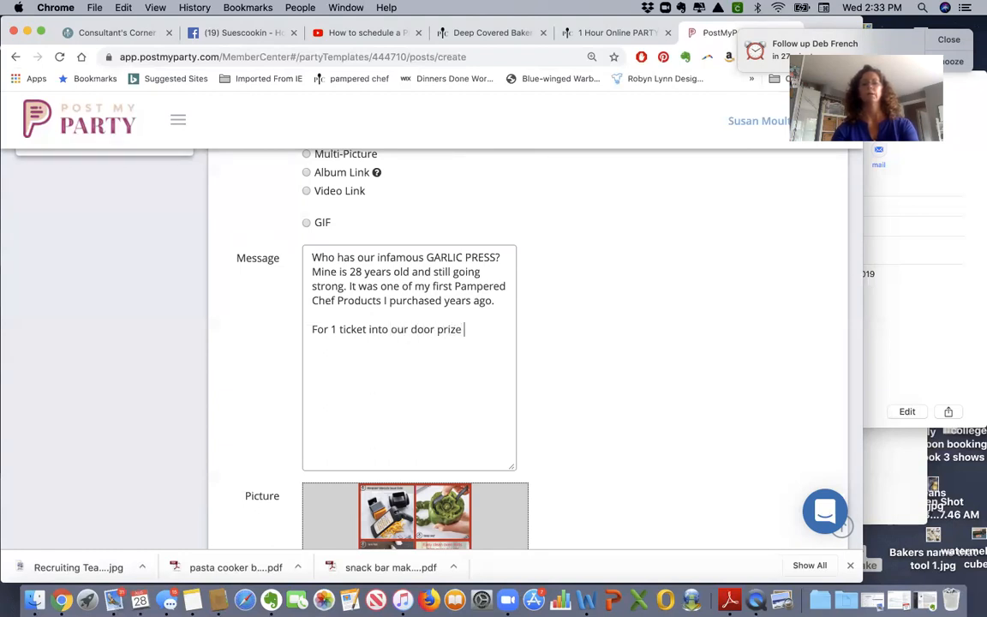
pyautogui.write('tell me your FIRST Pamepred Chef Produc')
pyautogui.press('BackSpace')
pyautogui.write('uct you')
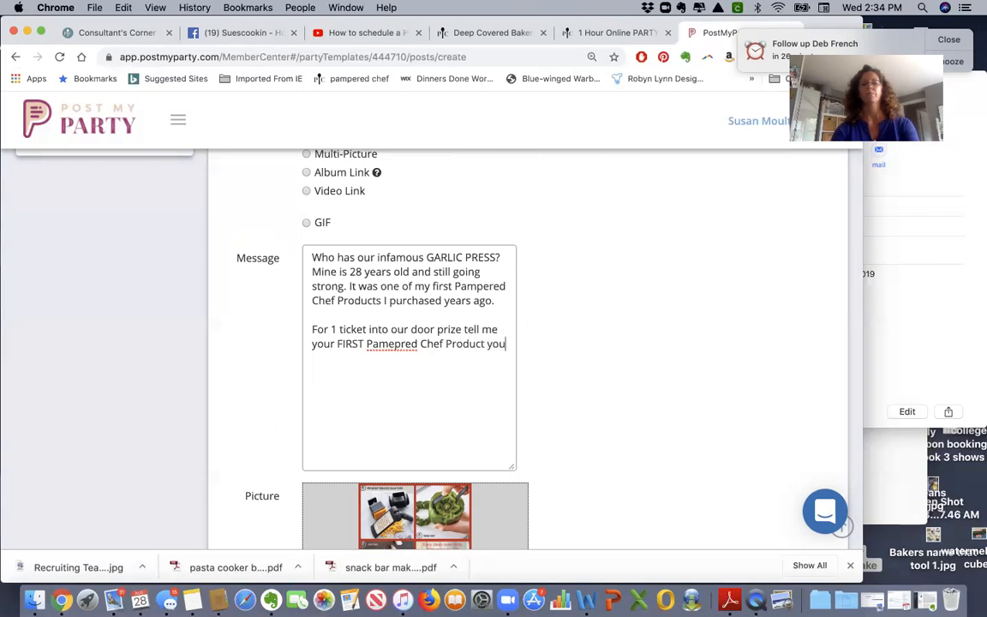
pyautogui.write(' purchased.')
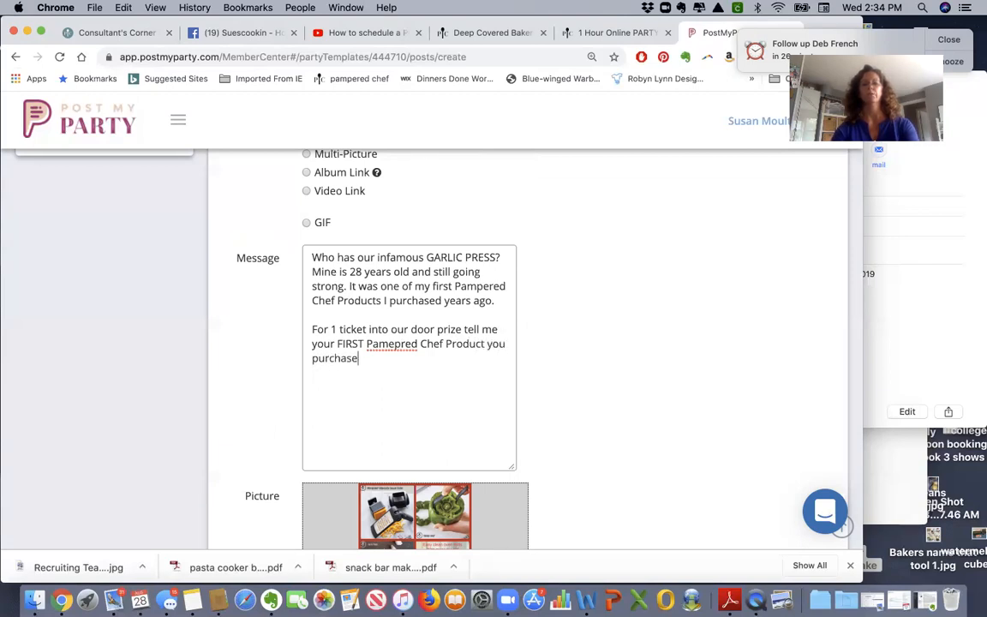
pyautogui.rightClick(392, 343)
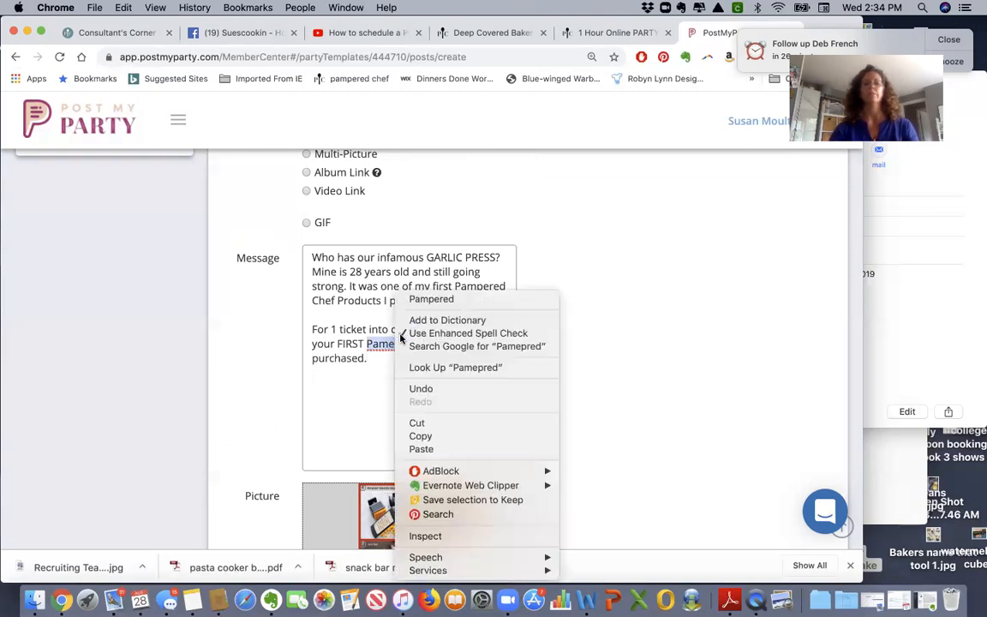
pyautogui.click(427, 302)
# - Schedule the garlic press post for day 1 at 12:06 PM, and save it while starting a new post
pyautogui.scroll(-10, 570, 368)
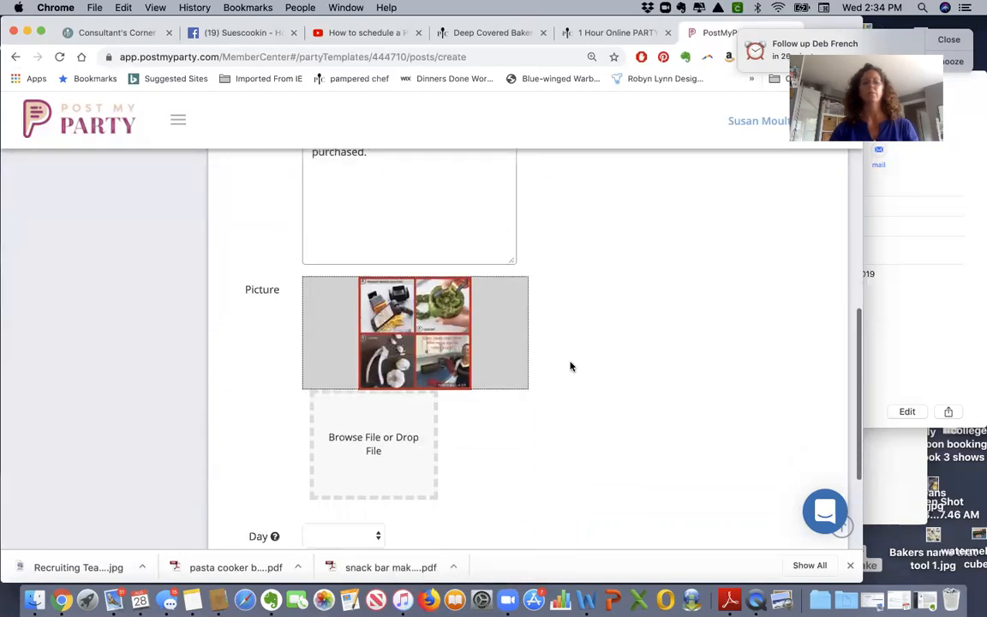
pyautogui.click(378, 360)
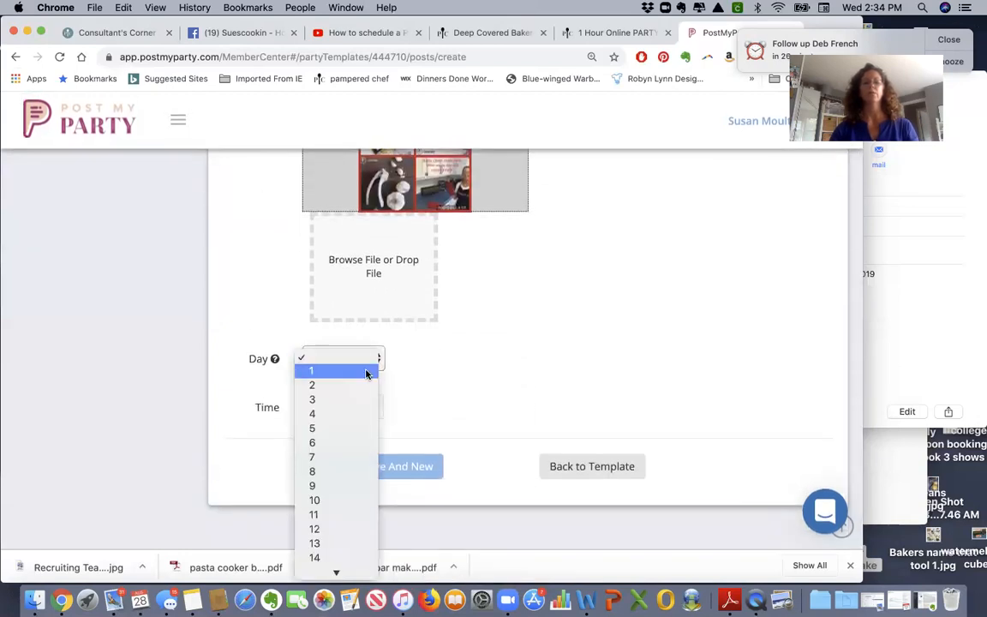
pyautogui.click(366, 371)
pyautogui.click(330, 407)
pyautogui.click(364, 466)
pyautogui.click(330, 466)
pyautogui.press('BackSpace')
pyautogui.press('BackSpace')
pyautogui.write('06')
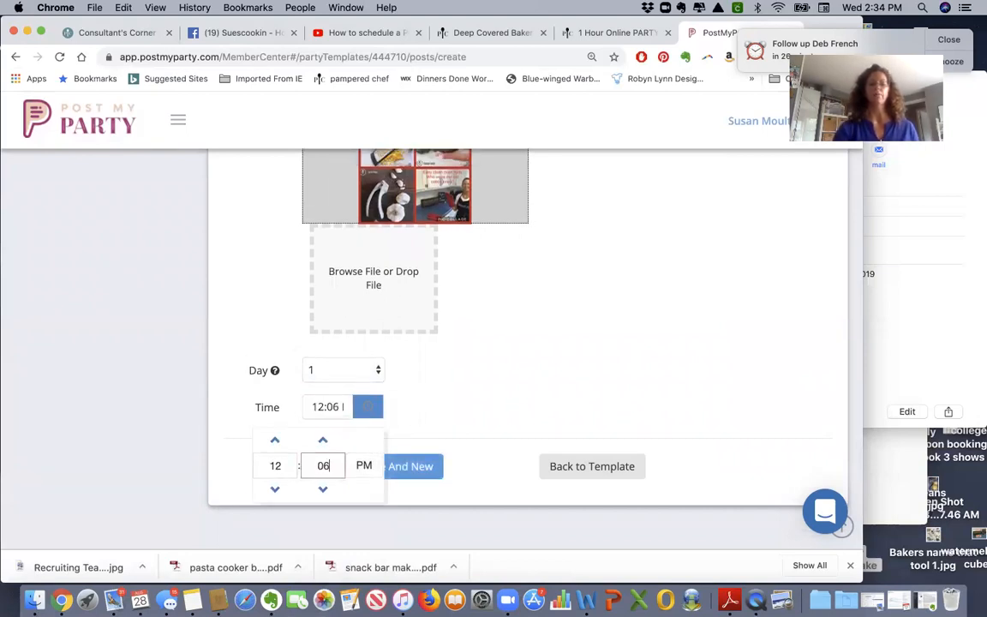
pyautogui.click(418, 424)
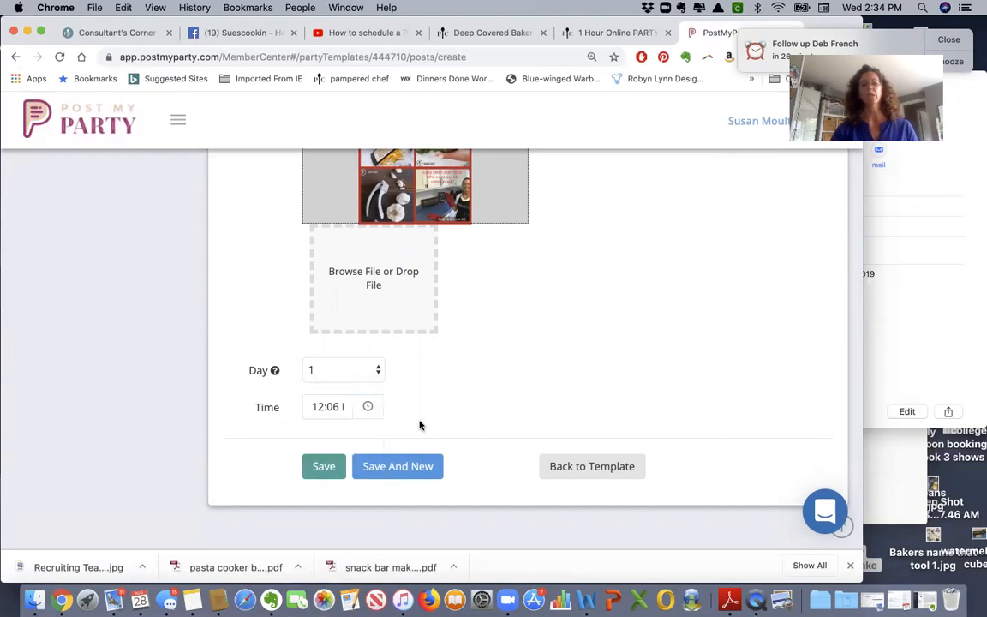
pyautogui.click(410, 469)
# - Schedule the new post for day 1 at 2:00 PM and set its post type to Picture
pyautogui.click(377, 370)
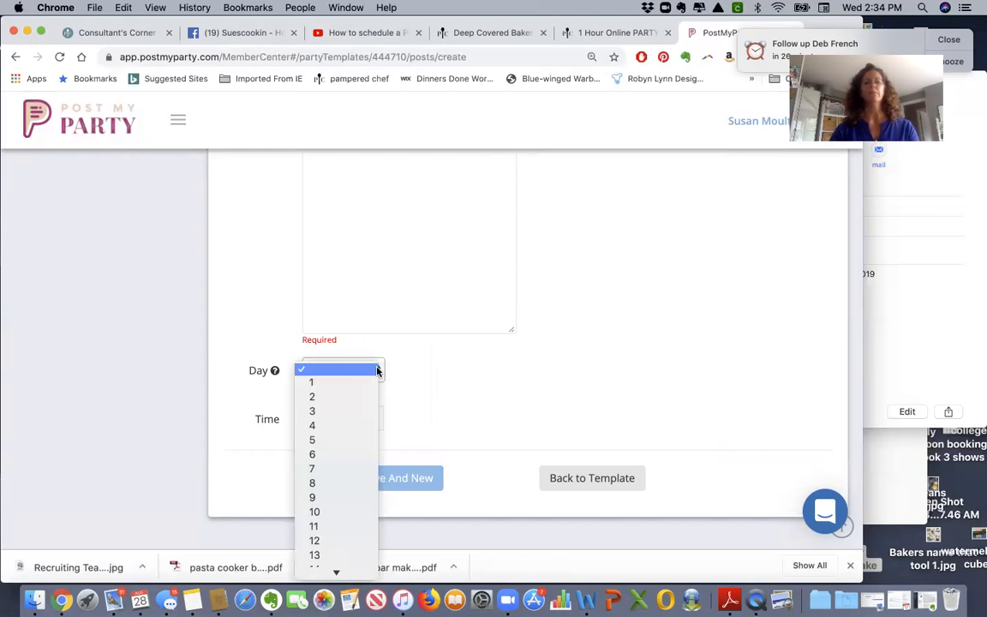
pyautogui.click(355, 383)
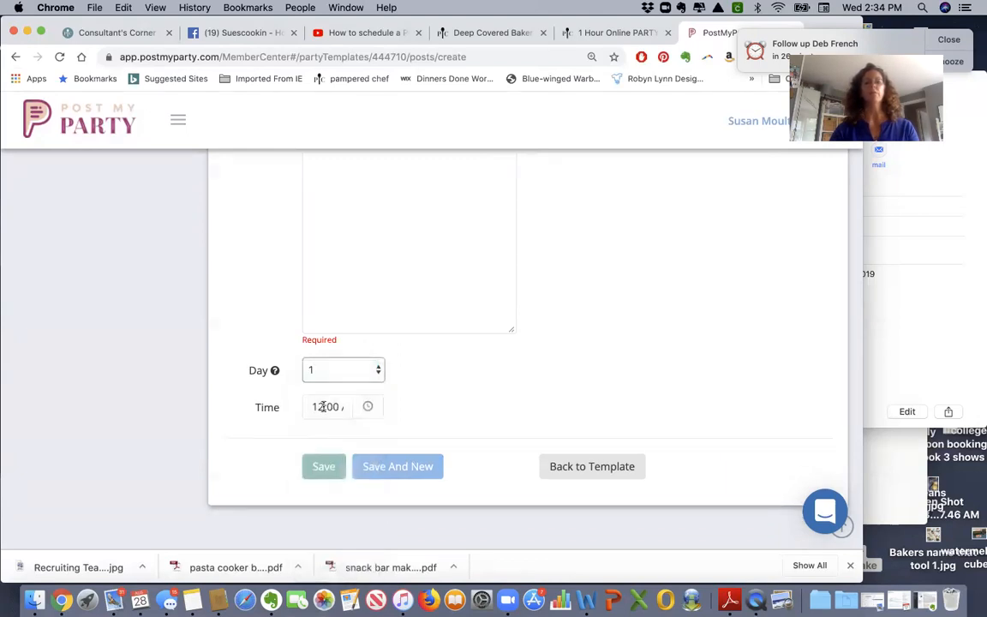
pyautogui.click(319, 408)
pyautogui.click(285, 465)
pyautogui.press('BackSpace')
pyautogui.press('BackSpace')
pyautogui.write('2')
pyautogui.click(430, 404)
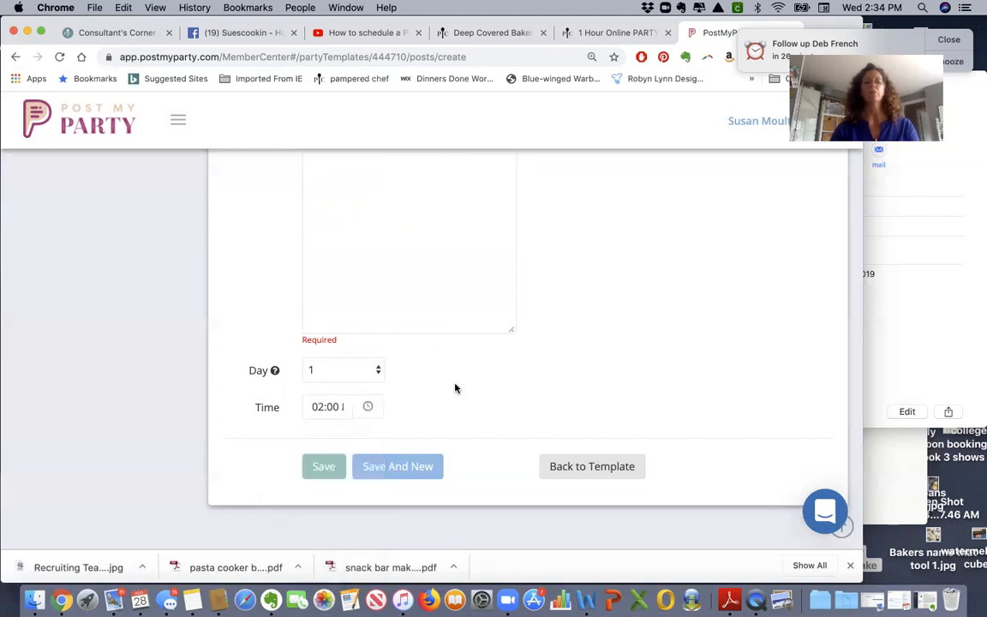
pyautogui.scroll(5, 438, 386)
pyautogui.click(306, 186)
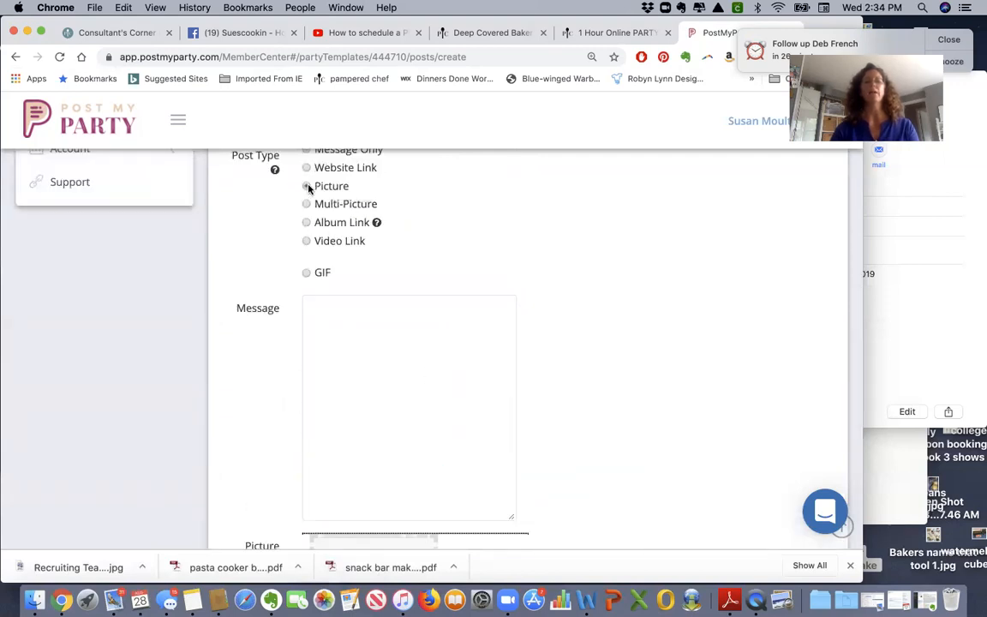
# - Attach the "chicken pot pie chowder" picture to the 2:00 PM post, and save it while starting a new post
pyautogui.scroll(-4, 353, 289)
pyautogui.click(359, 293)
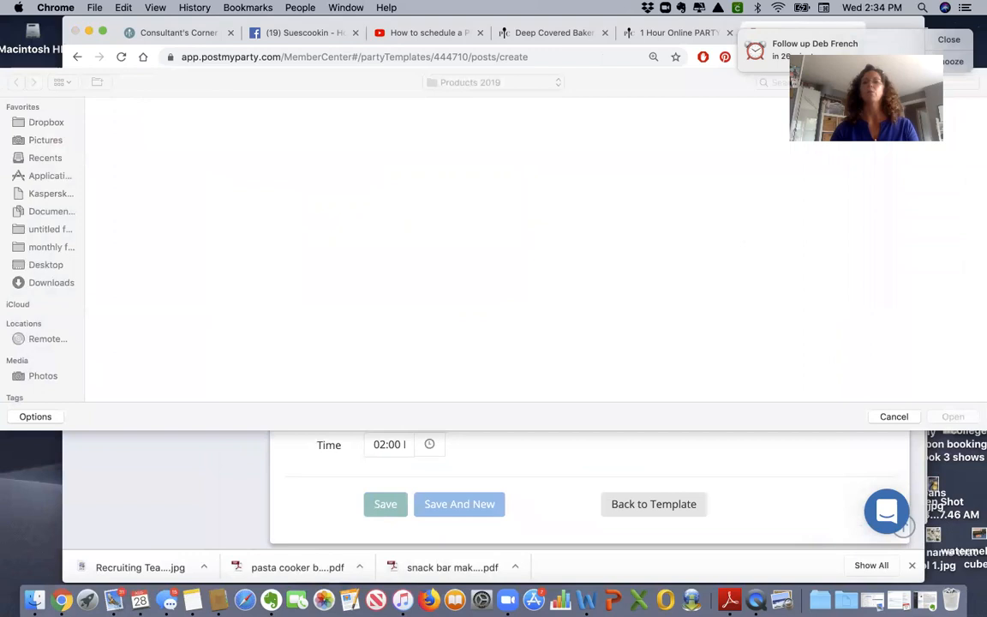
pyautogui.write('chic')
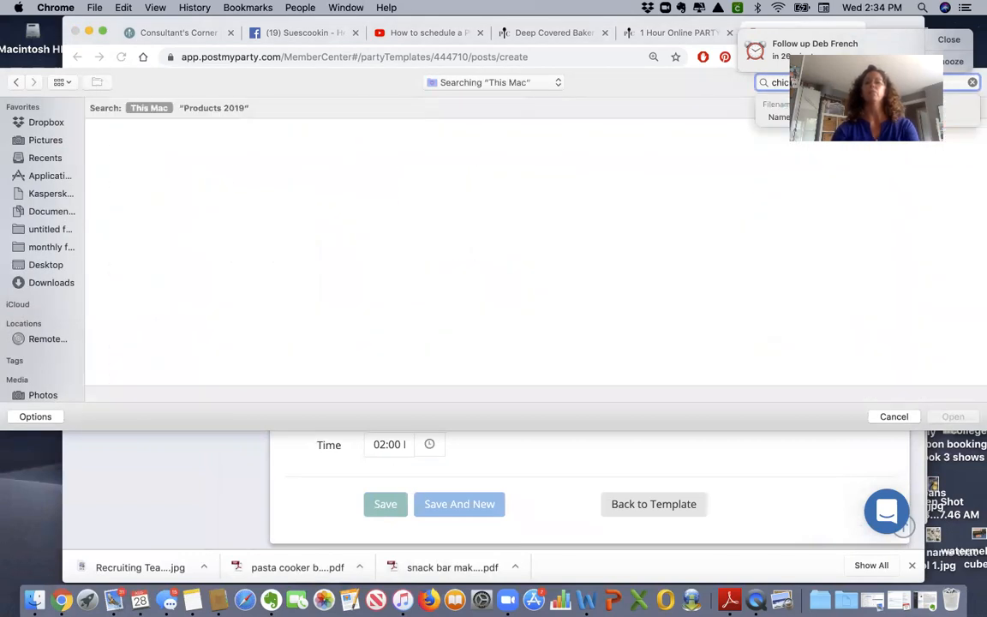
pyautogui.scroll(-5, 213, 204)
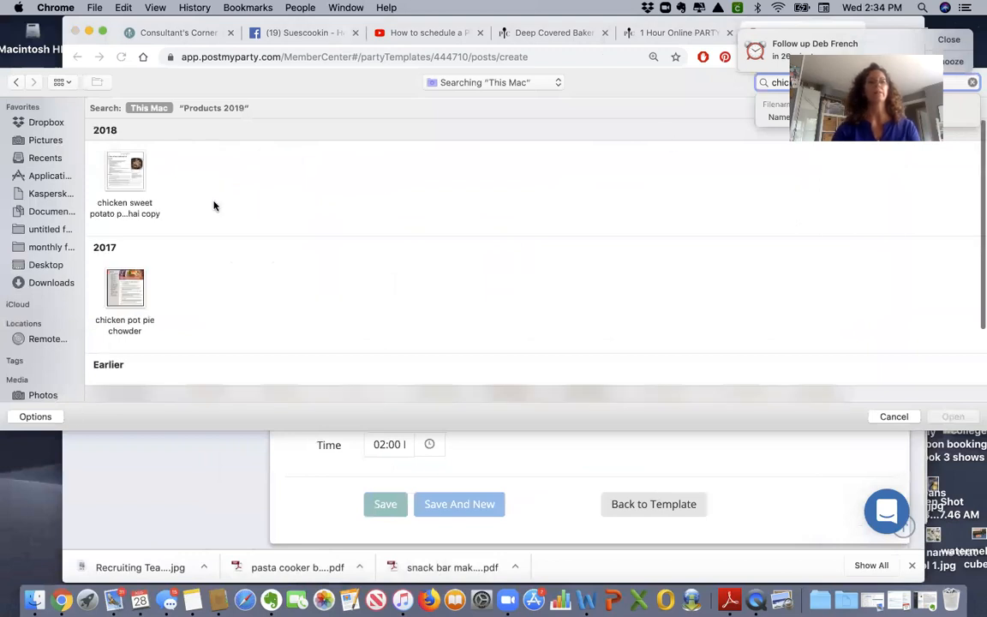
pyautogui.doubleClick(124, 291)
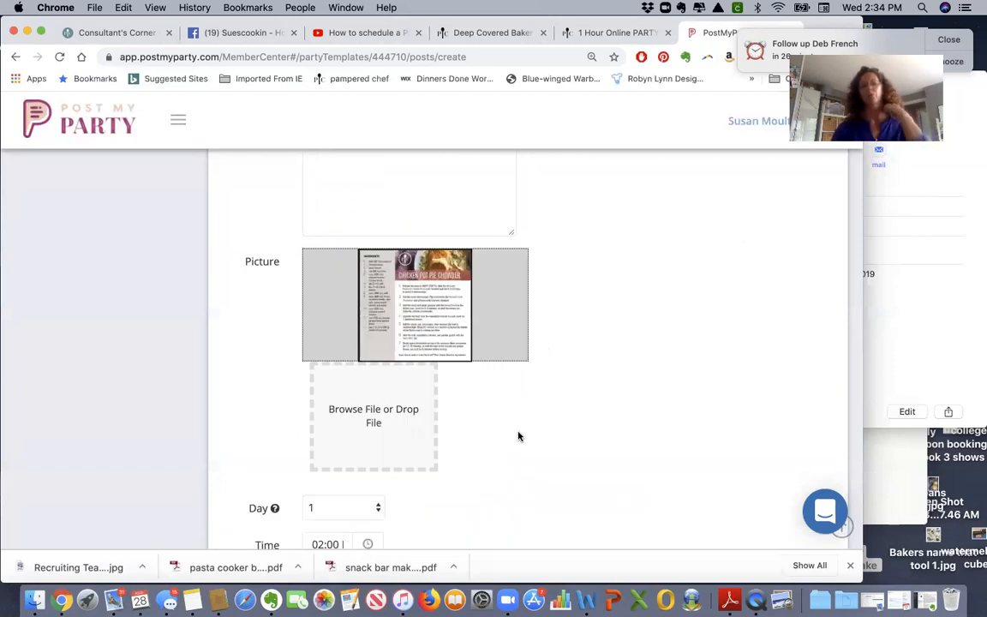
pyautogui.scroll(-2, 518, 436)
pyautogui.scroll(-2, 480, 454)
pyautogui.click(418, 471)
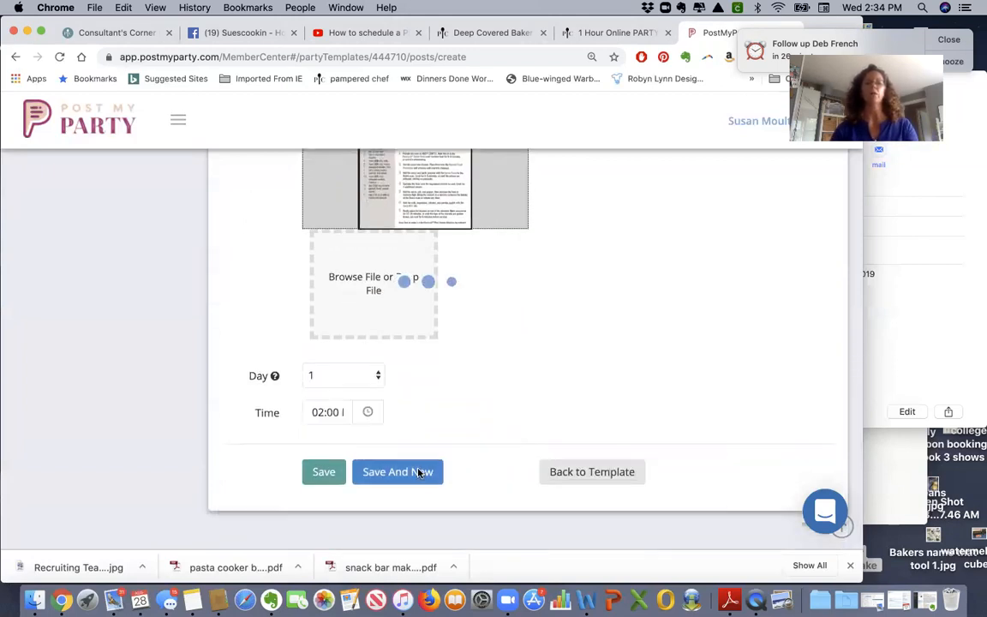
# - Schedule the new post for day 1 at 3:00 PM
pyautogui.click(380, 378)
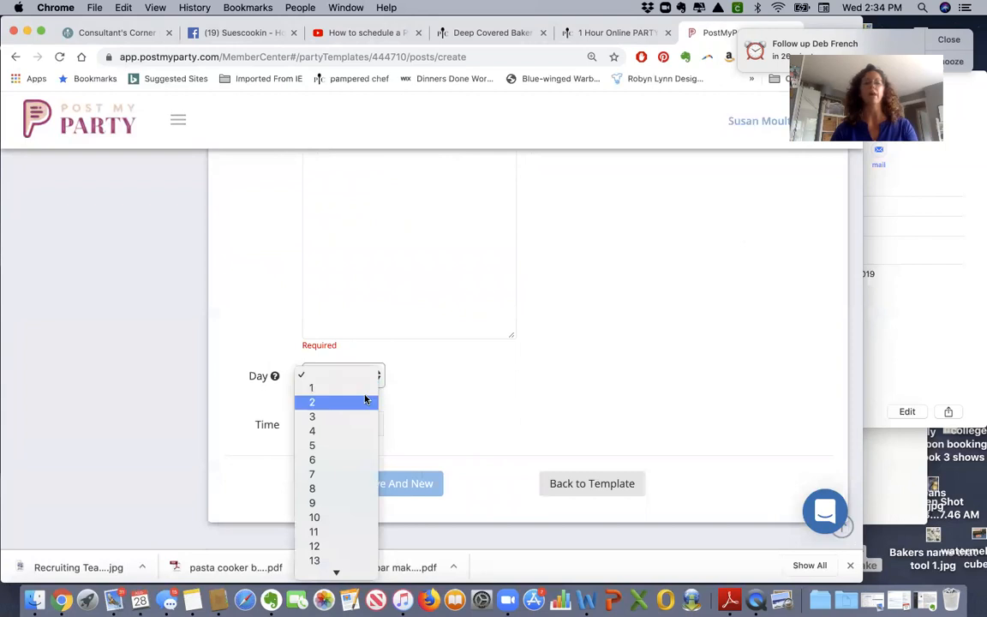
pyautogui.click(364, 390)
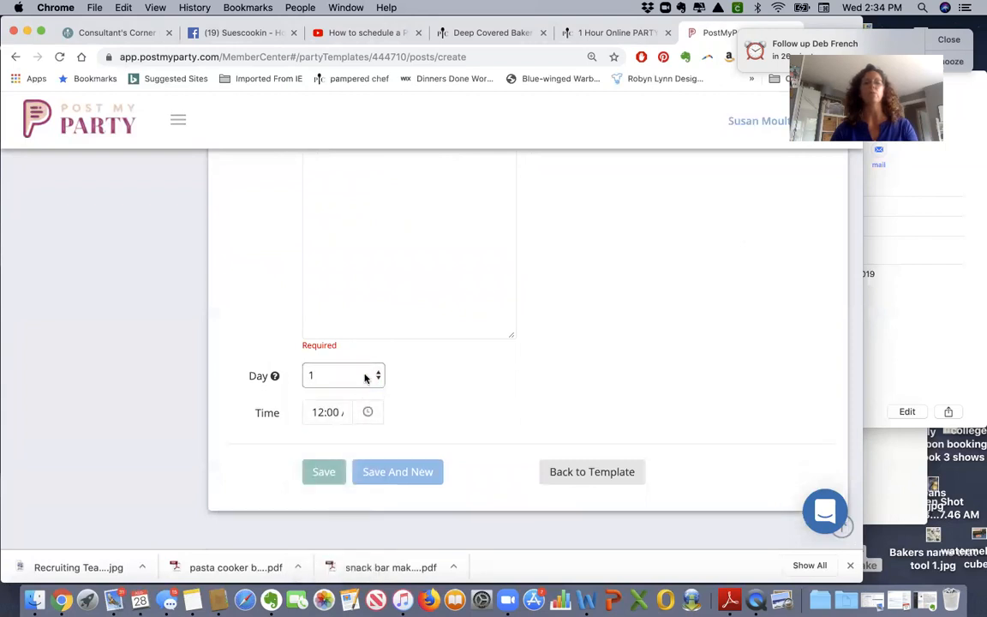
pyautogui.click(365, 378)
pyautogui.click(365, 378)
pyautogui.click(334, 413)
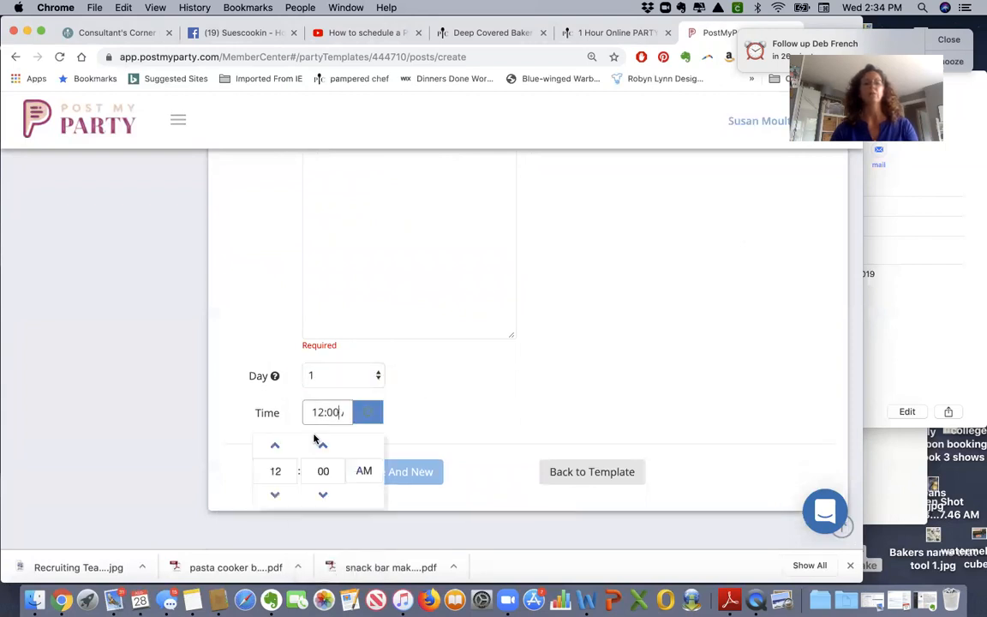
pyautogui.click(283, 469)
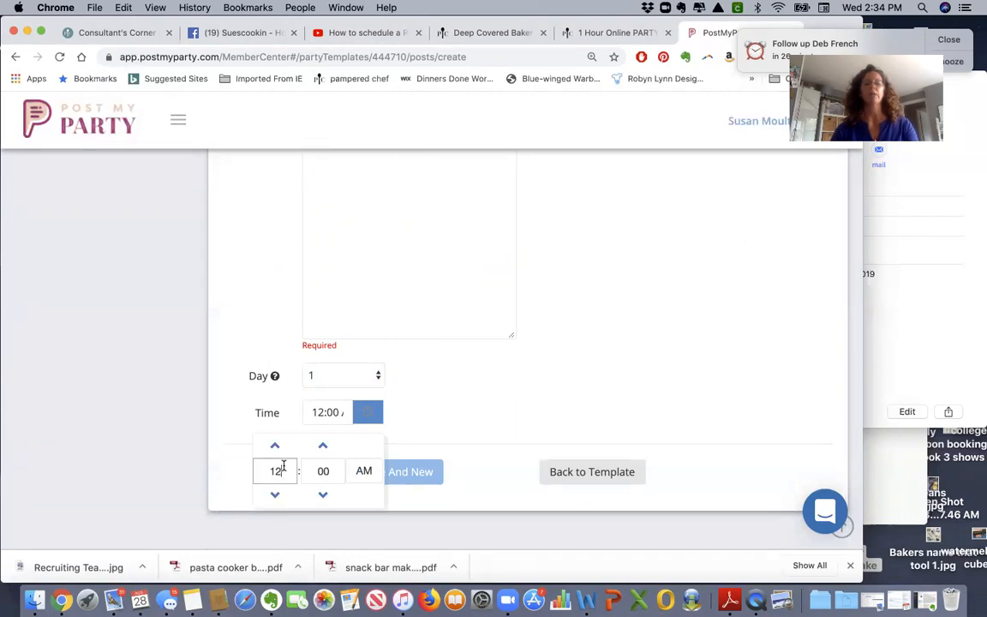
pyautogui.press('BackSpace')
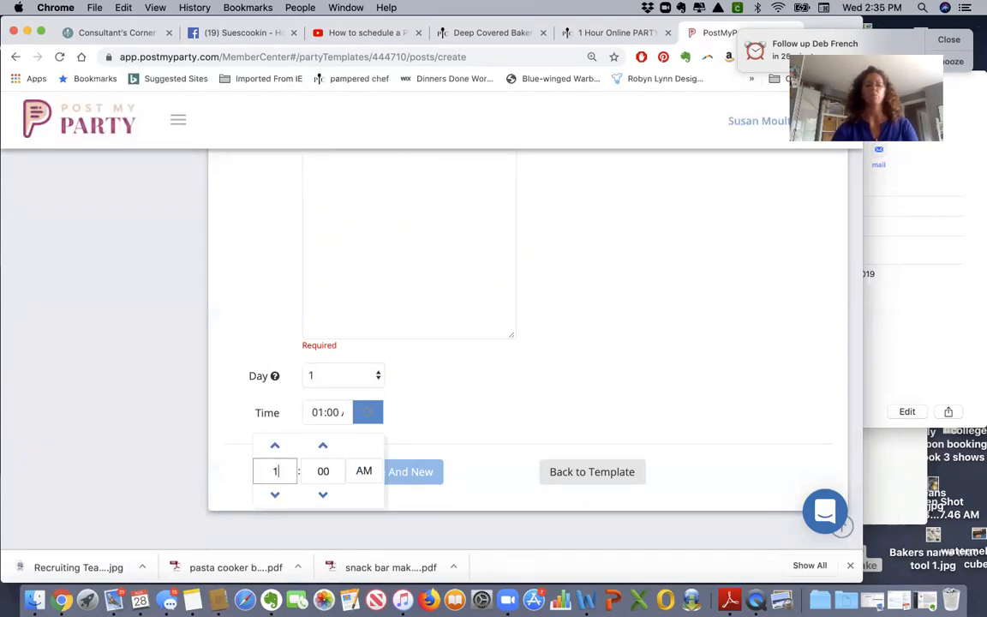
pyautogui.press('BackSpace')
pyautogui.write('2')
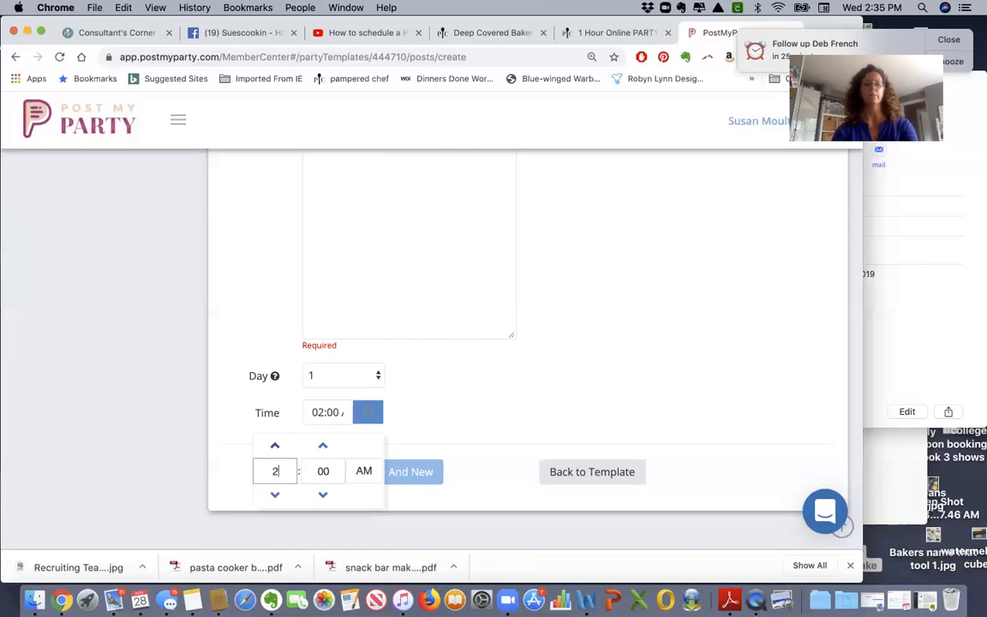
pyautogui.press('BackSpace')
pyautogui.write('3')
pyautogui.click(364, 470)
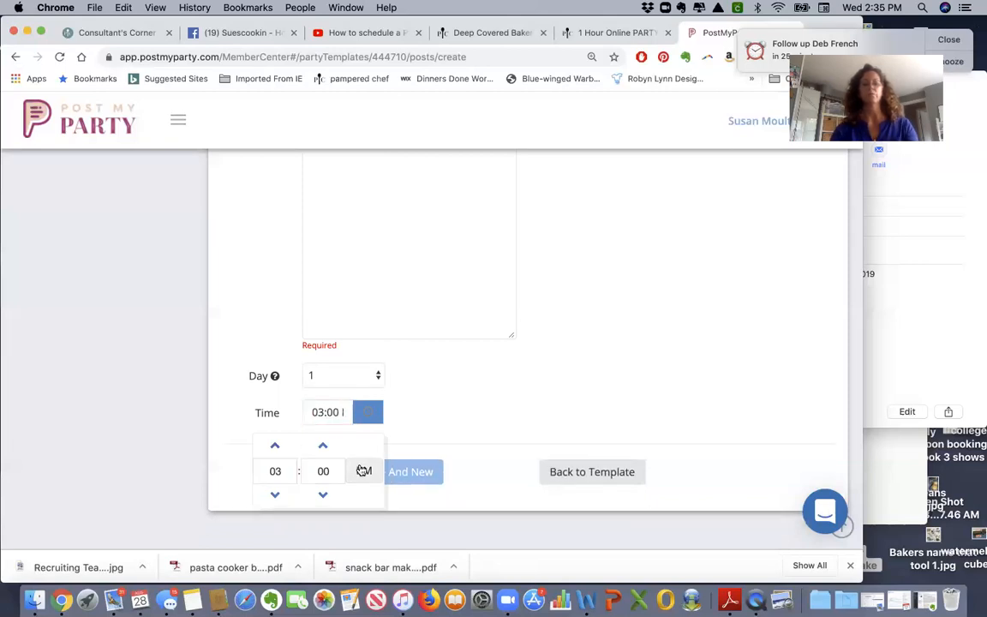
pyautogui.click(489, 414)
# - Set the post type to Picture and search the computer's files for "Rock" to find a picture
pyautogui.scroll(5, 428, 381)
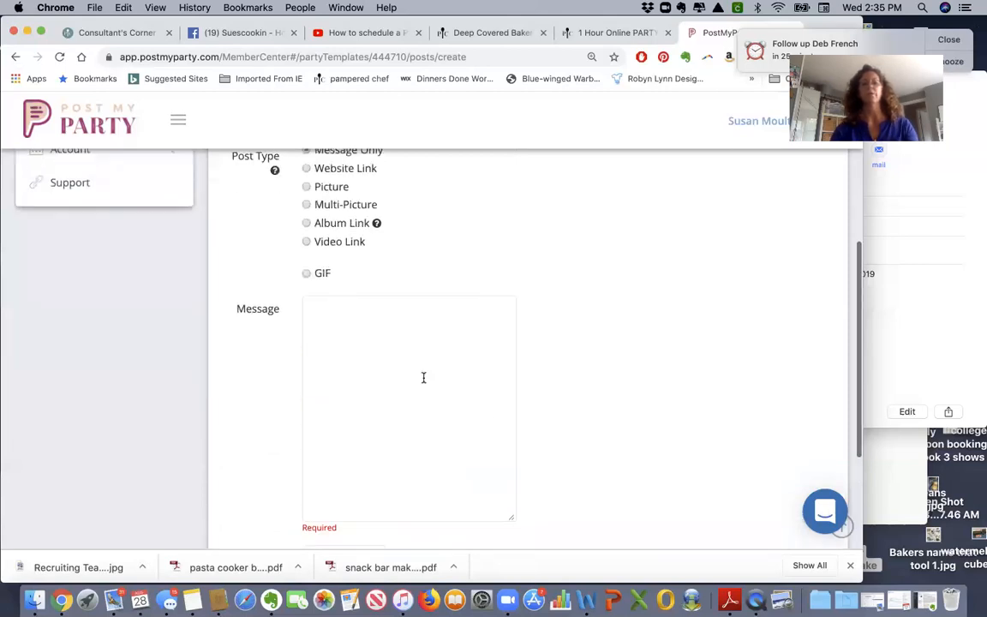
pyautogui.click(307, 187)
pyautogui.scroll(-5, 306, 190)
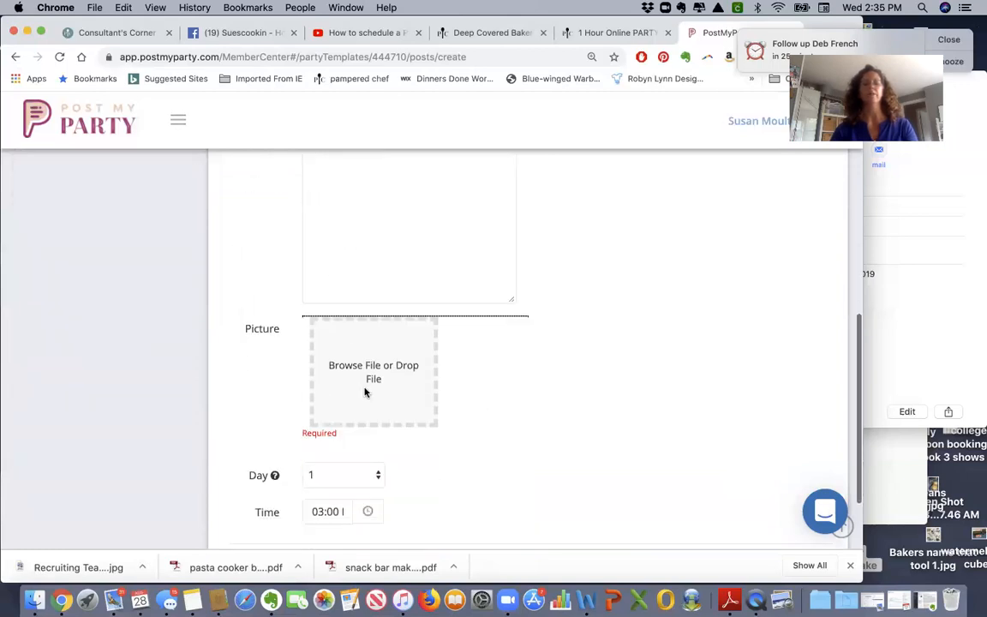
pyautogui.click(365, 386)
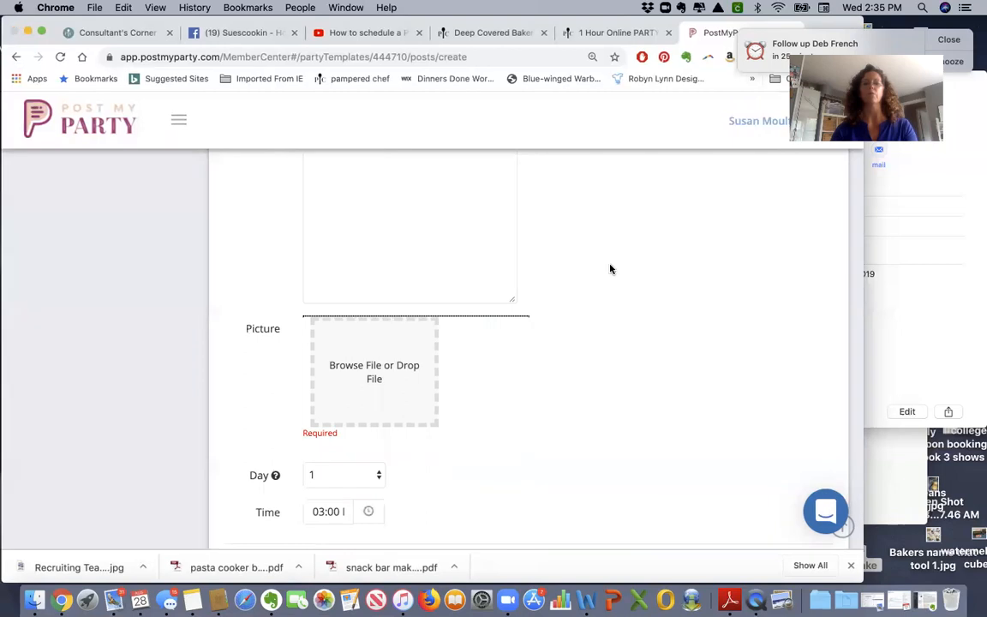
pyautogui.click(844, 83)
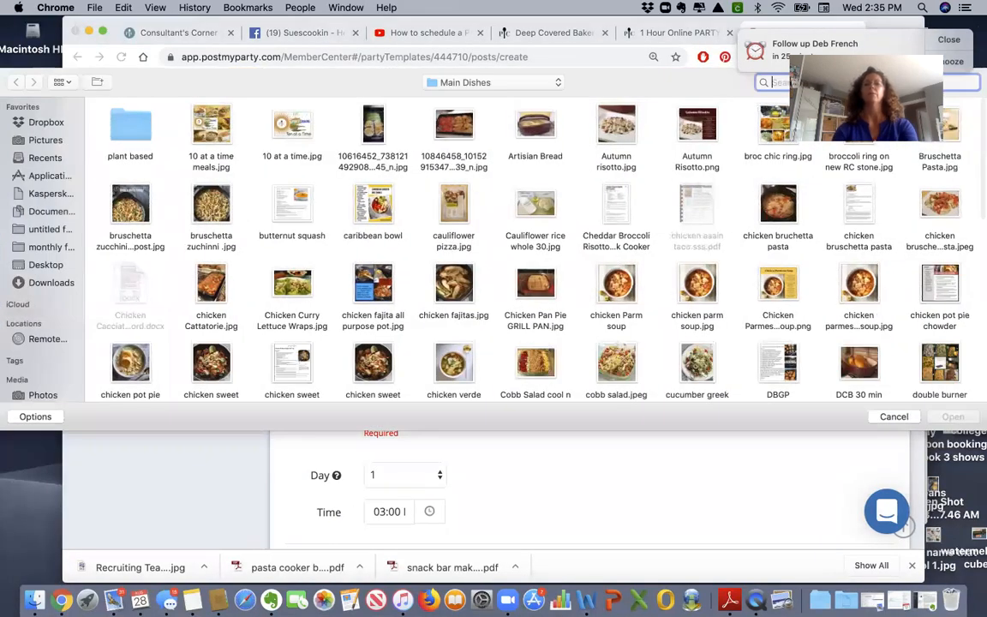
pyautogui.write('Rock')
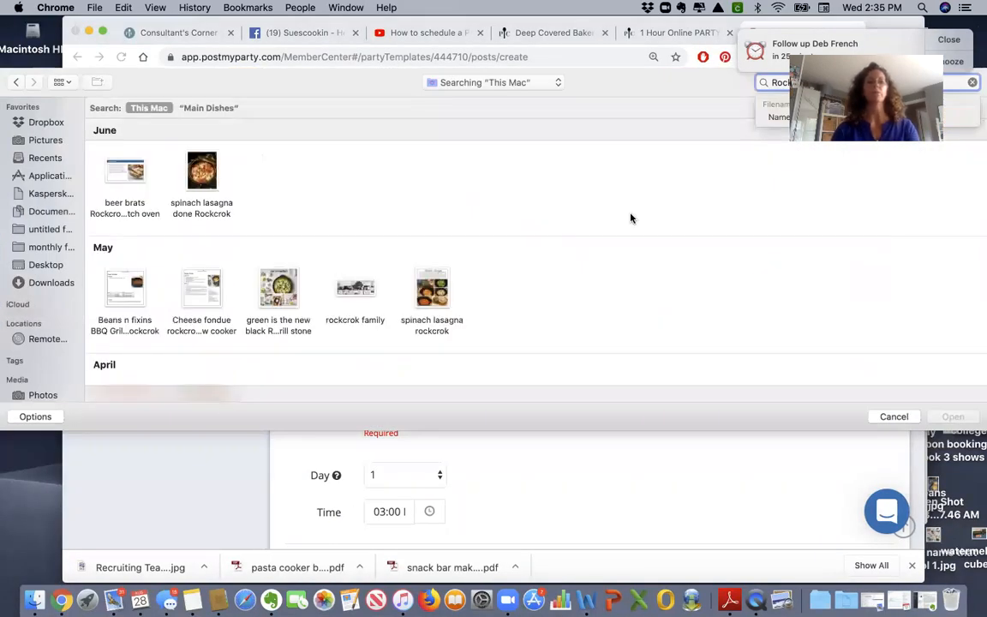
# - Attach the Rockcrok slow cooker picture product-rockcrok-4qt-slow-cooker-set.jpg from the Earlier group of results
pyautogui.scroll(-4, 630, 218)
pyautogui.scroll(-8, 631, 219)
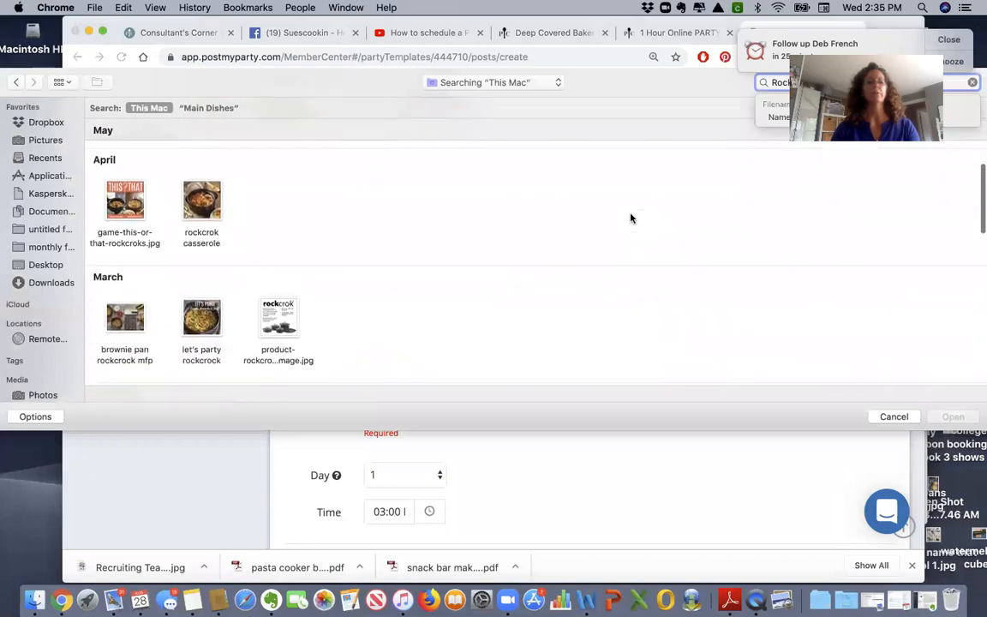
pyautogui.scroll(-6, 631, 218)
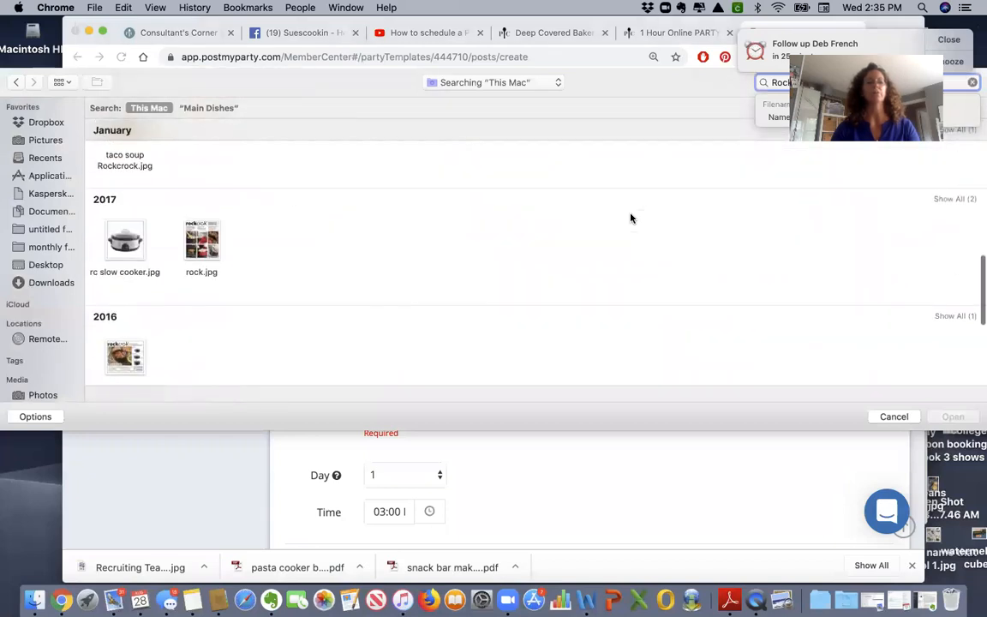
pyautogui.scroll(-3, 631, 219)
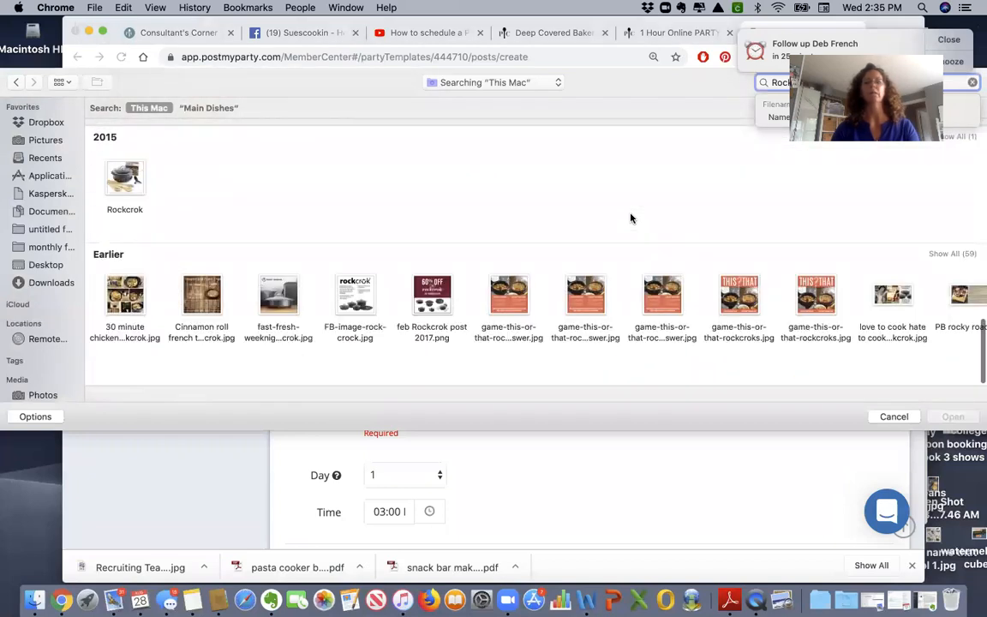
pyautogui.hscroll(10, 559, 293)
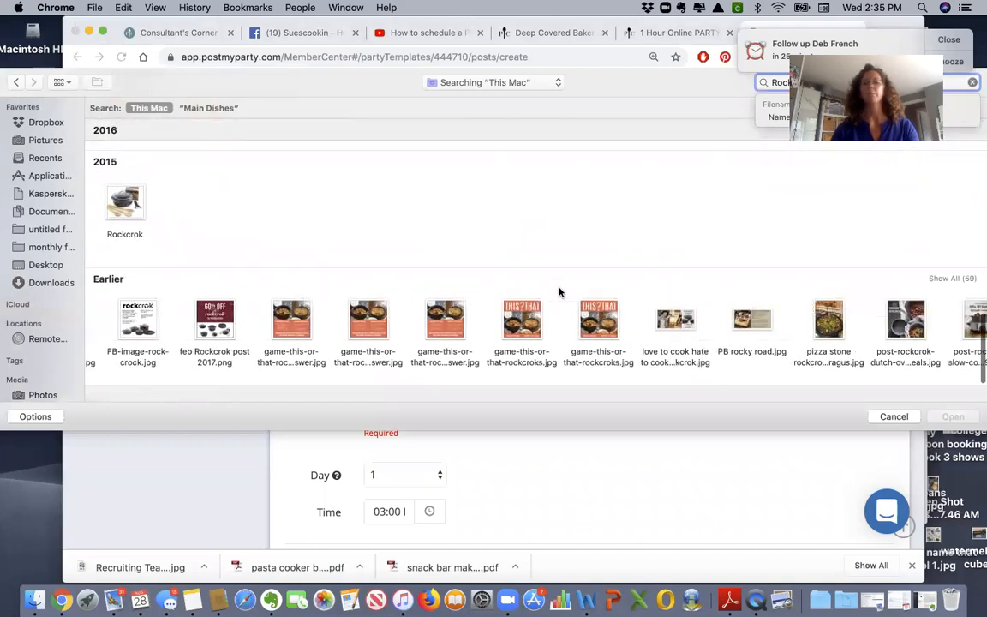
pyautogui.hscroll(2, 558, 292)
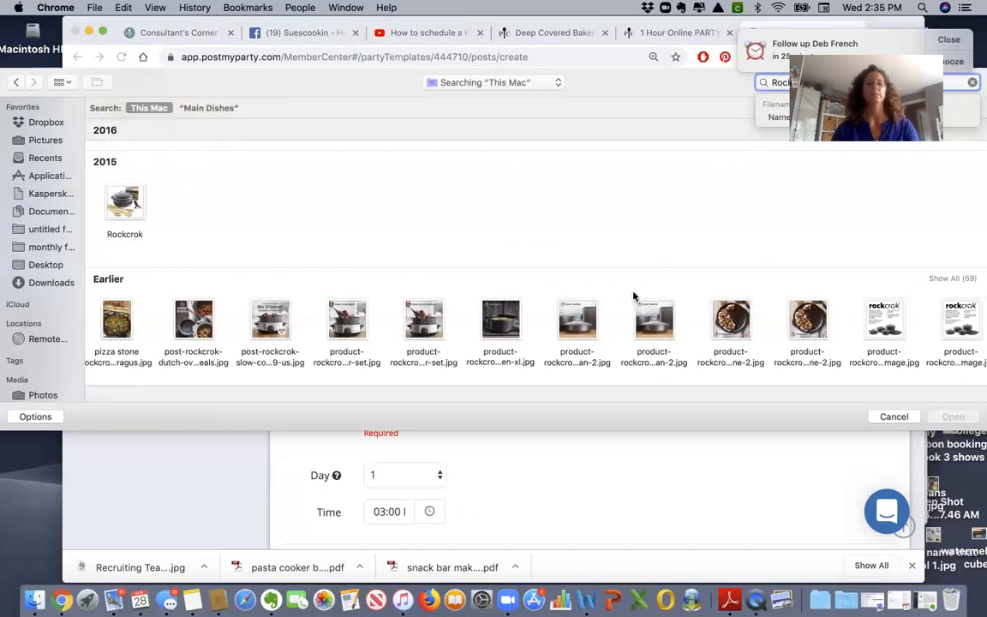
pyautogui.hscroll(10, 476, 332)
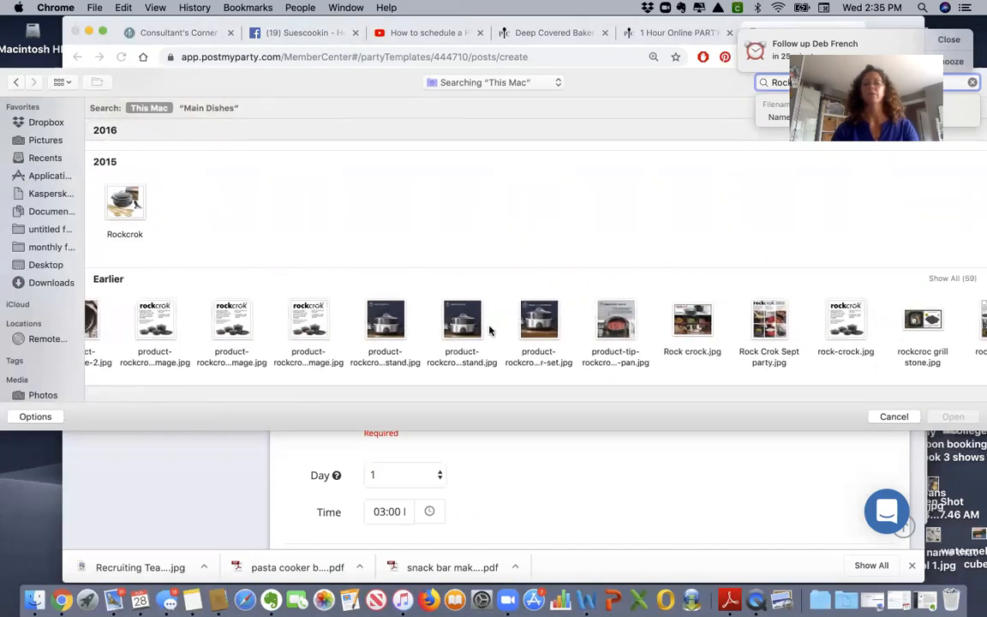
pyautogui.hscroll(10, 491, 331)
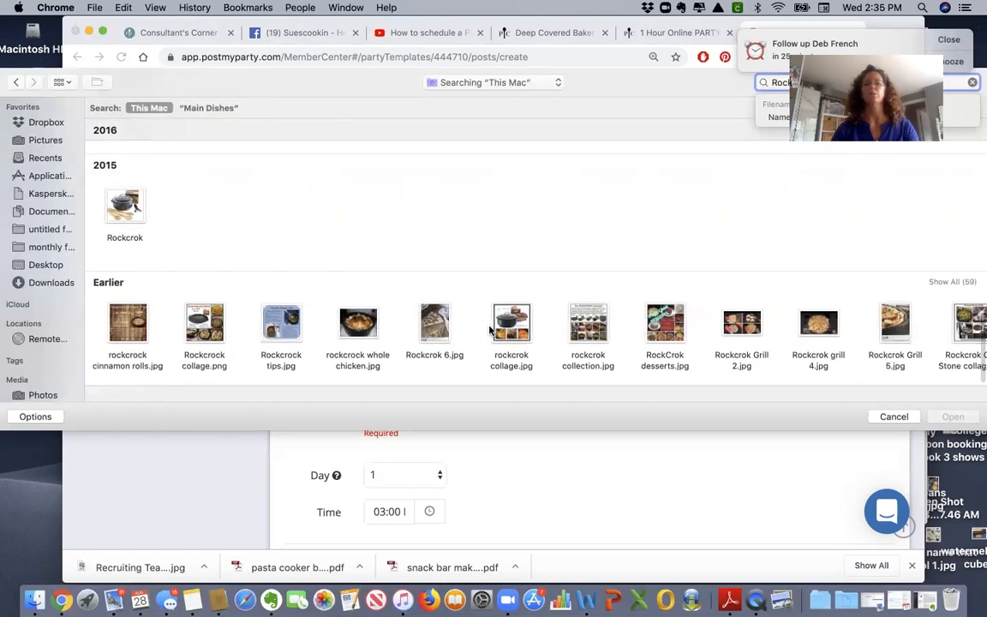
pyautogui.scroll(2, 490, 331)
pyautogui.scroll(-2, 490, 331)
pyautogui.hscroll(4, 489, 331)
pyautogui.hscroll(8, 489, 331)
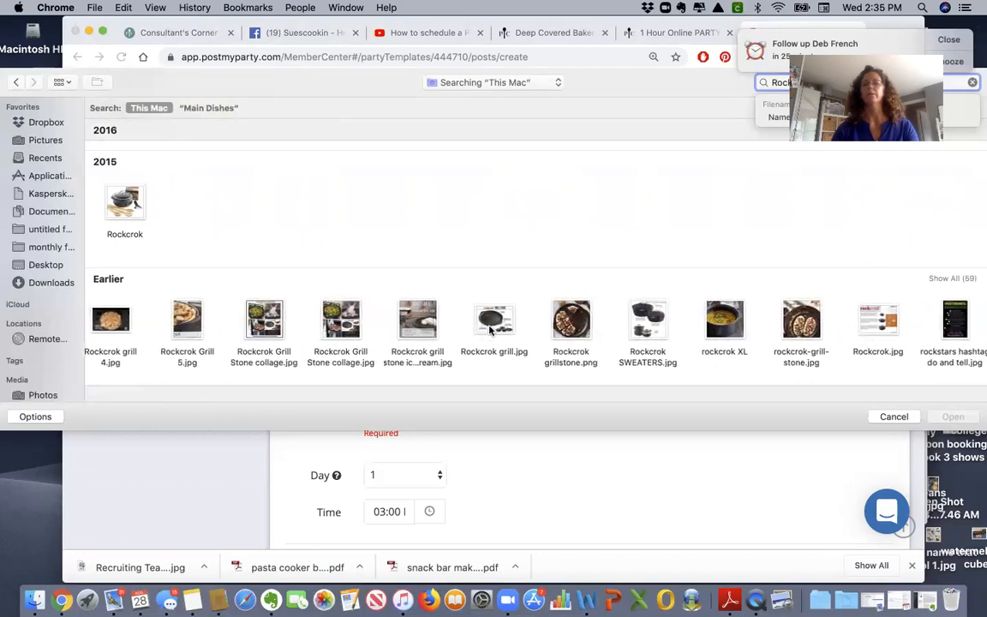
pyautogui.hscroll(4, 491, 331)
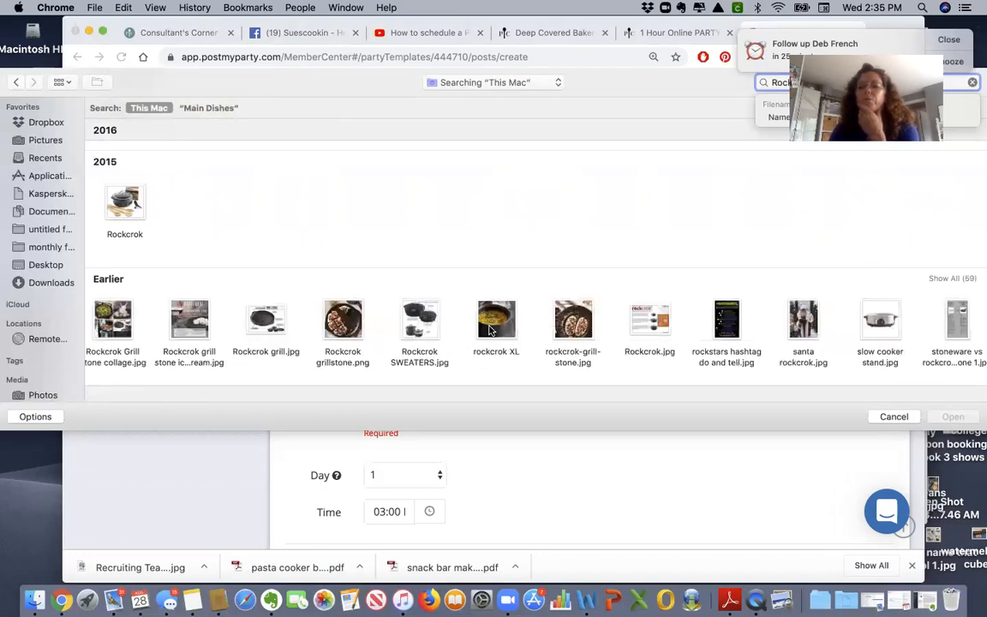
pyautogui.hscroll(-15, 489, 331)
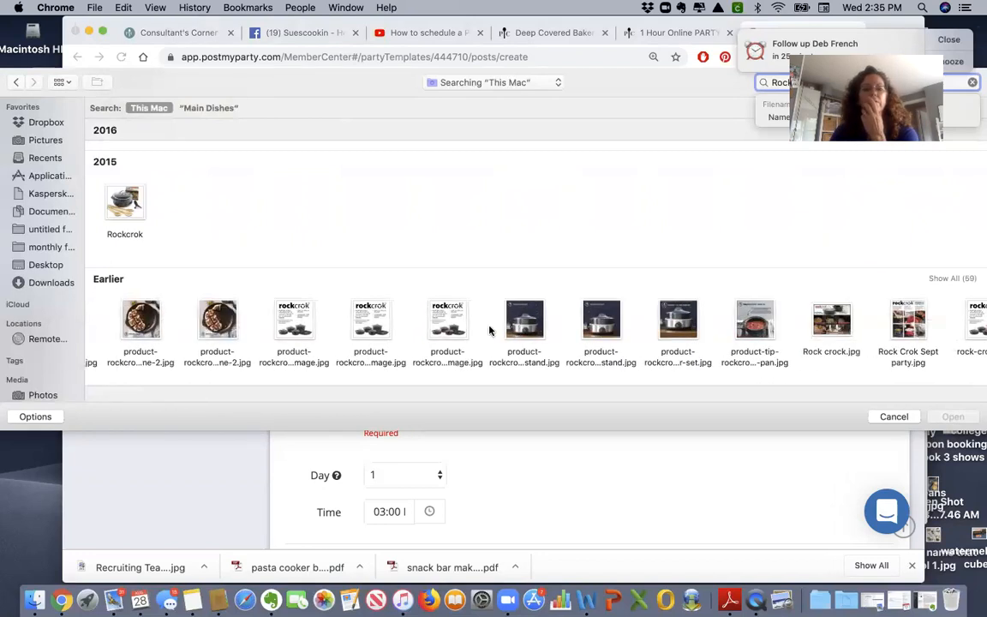
pyautogui.hscroll(3, 491, 331)
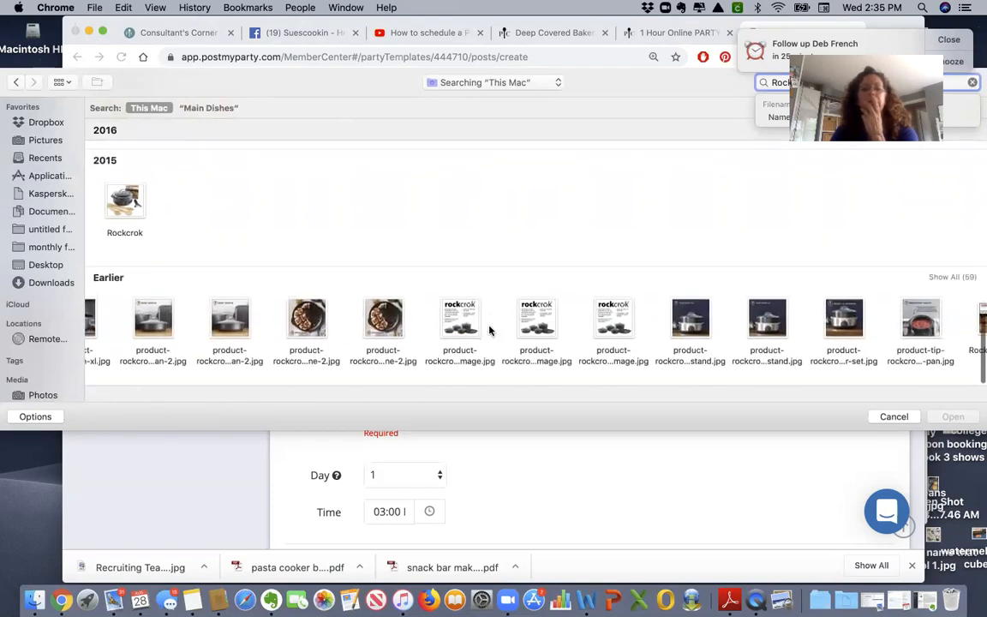
pyautogui.hscroll(-10, 343, 317)
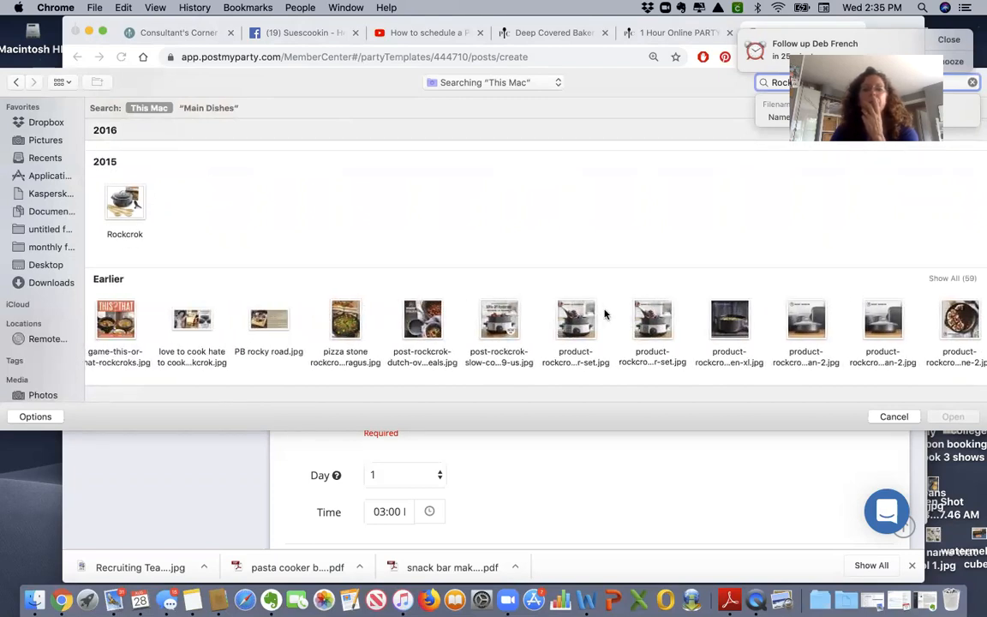
pyautogui.doubleClick(572, 320)
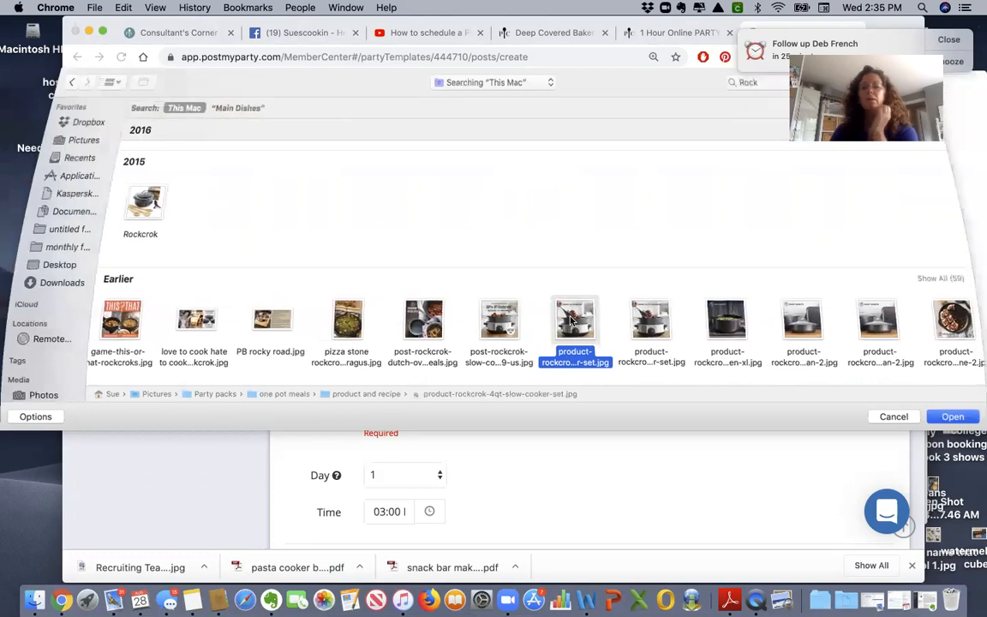
# - Write "Who has heard of the Rockcrok?" as the opening line of the post's message, with the product name spelled correctly
pyautogui.scroll(3, 339, 276)
pyautogui.click(339, 276)
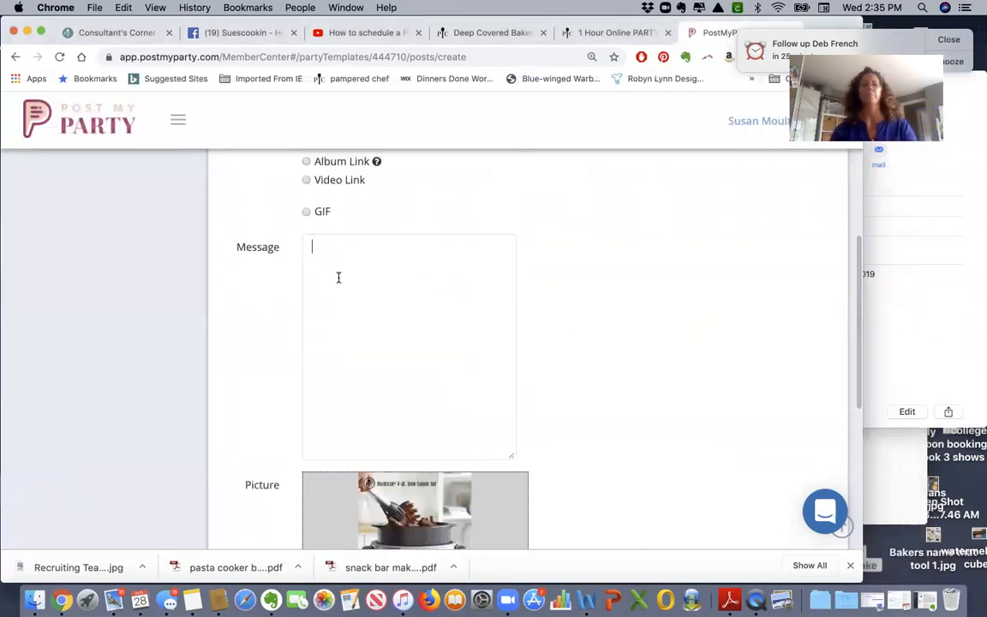
pyautogui.write('Who has heard of the Rockcroc')
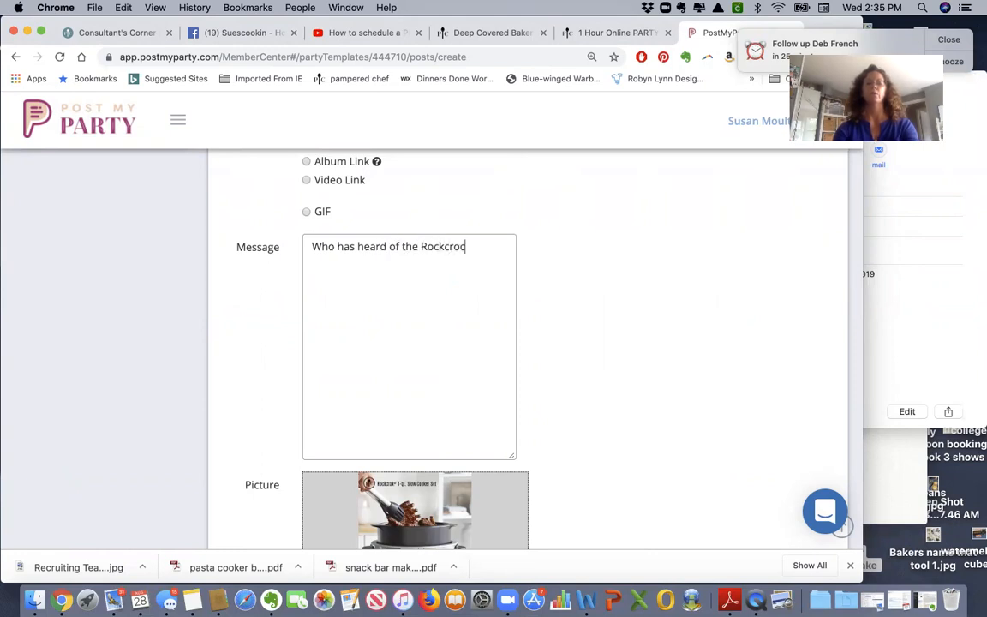
pyautogui.write('k?')
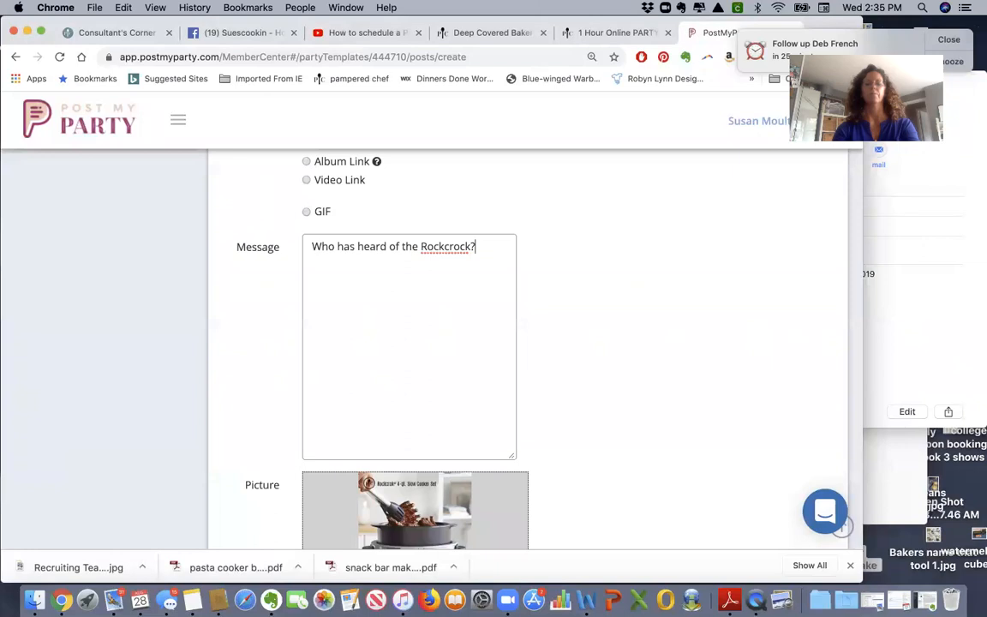
pyautogui.press('BackSpace')
pyautogui.press('BackSpace')
pyautogui.press('BackSpace')
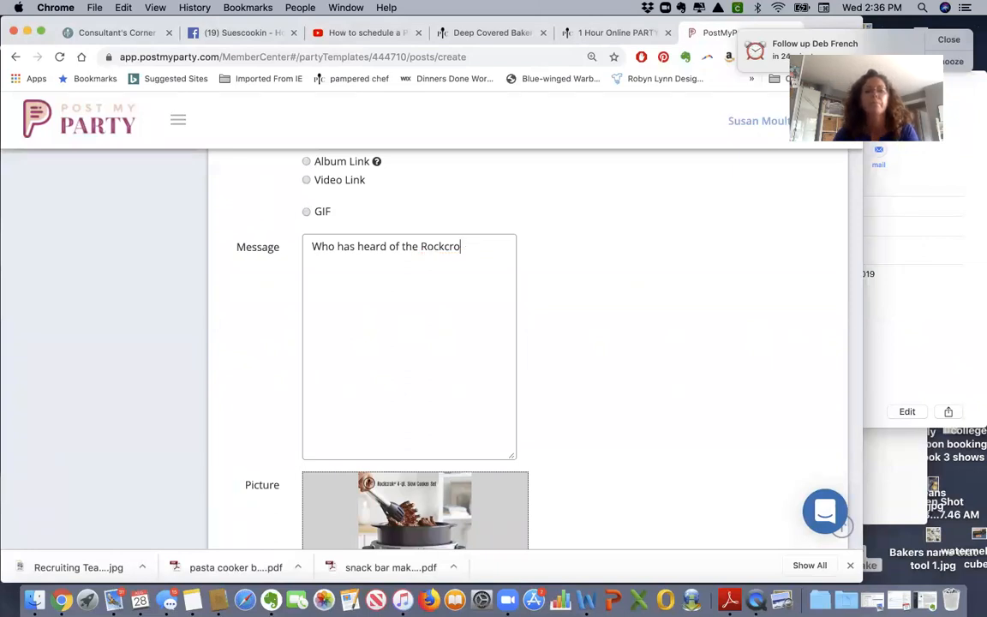
pyautogui.write('k?')
# - Add the line "This is the little black dress of your kitchen...It goes everywhere!" to the message
pyautogui.press('Return')
pyautogui.write('this')
pyautogui.press('BackSpace')
pyautogui.press('BackSpace')
pyautogui.press('BackSpace')
pyautogui.press('BackSpace')
pyautogui.write('This is the little black dre')
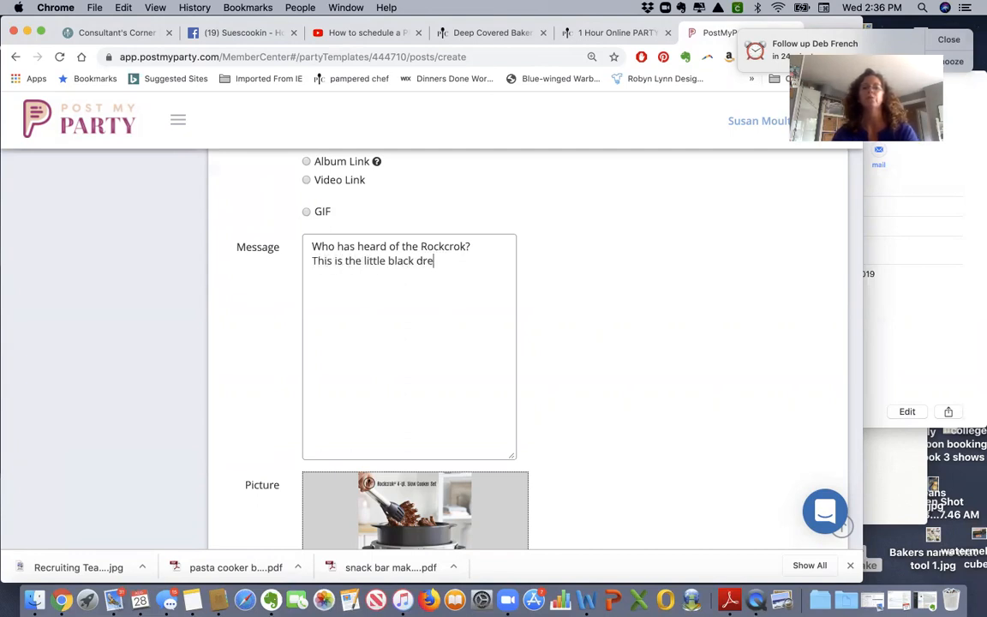
pyautogui.write('ss of your kithen')
pyautogui.press('BackSpace')
pyautogui.press('BackSpace')
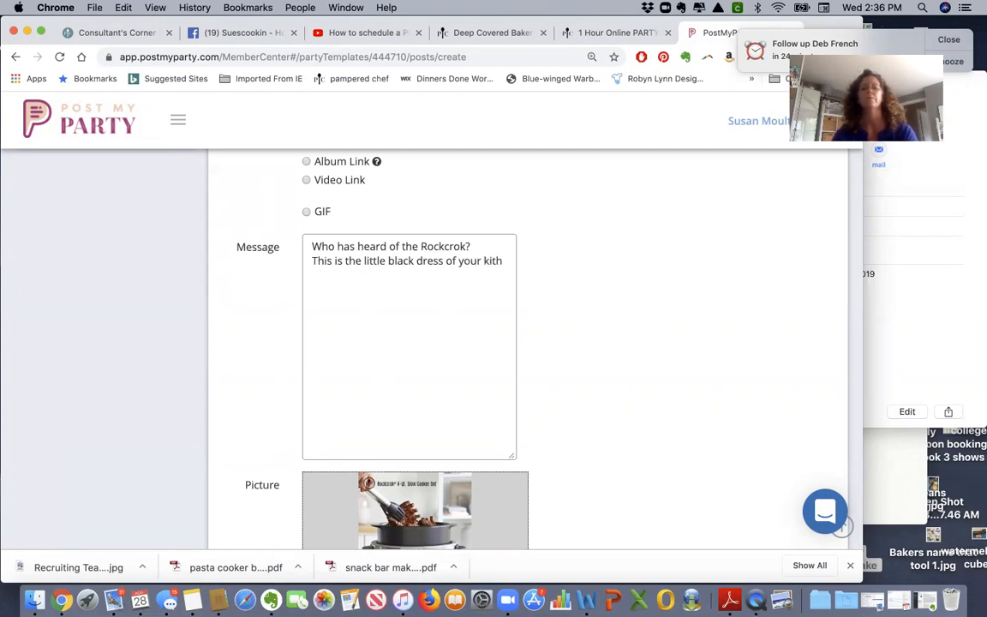
pyautogui.write('chen')
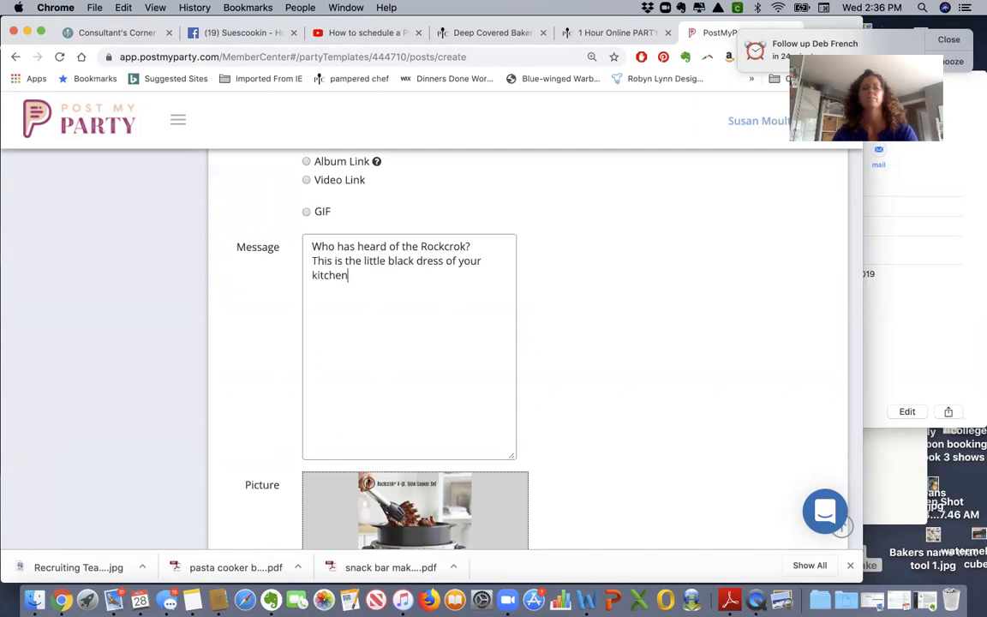
pyautogui.write('...It goes everywhere!')
pyautogui.press('Return')
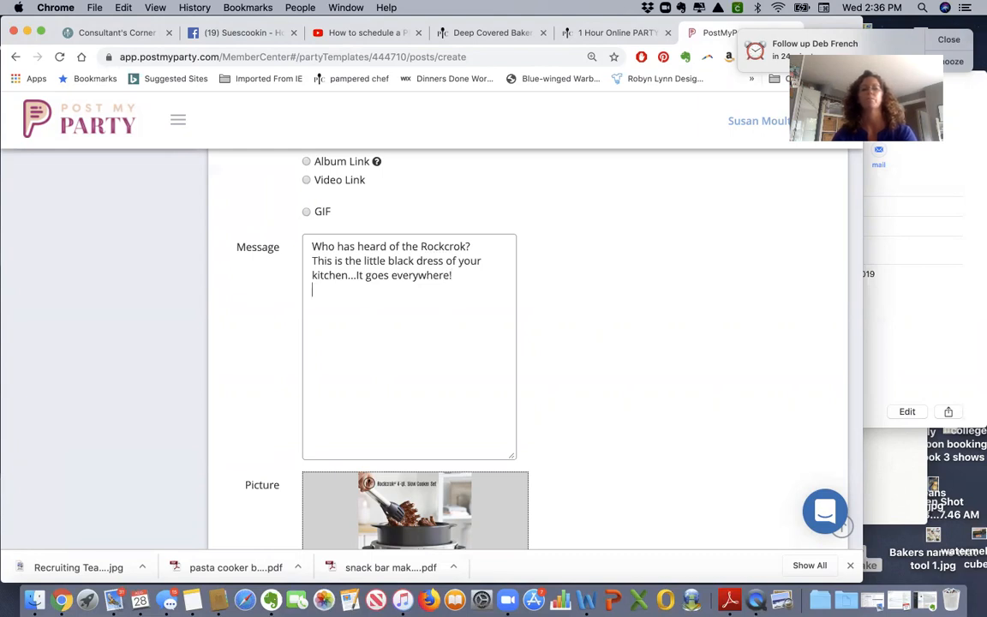
# - List the Rockcrok's uses on separate lines: "~stove top", "~oven", "~dishwasher", "~microwave", "~broiler" and "~outdoor Gas or Charcoal Grill"
pyautogui.write('-stove to')
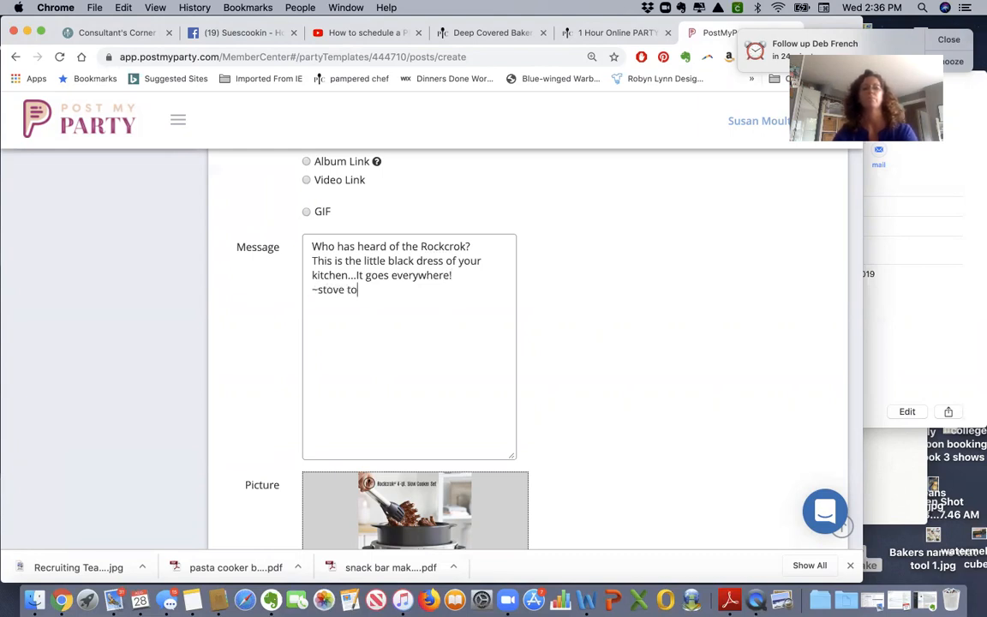
pyautogui.write('~oven')
pyautogui.write('~dishwasher')
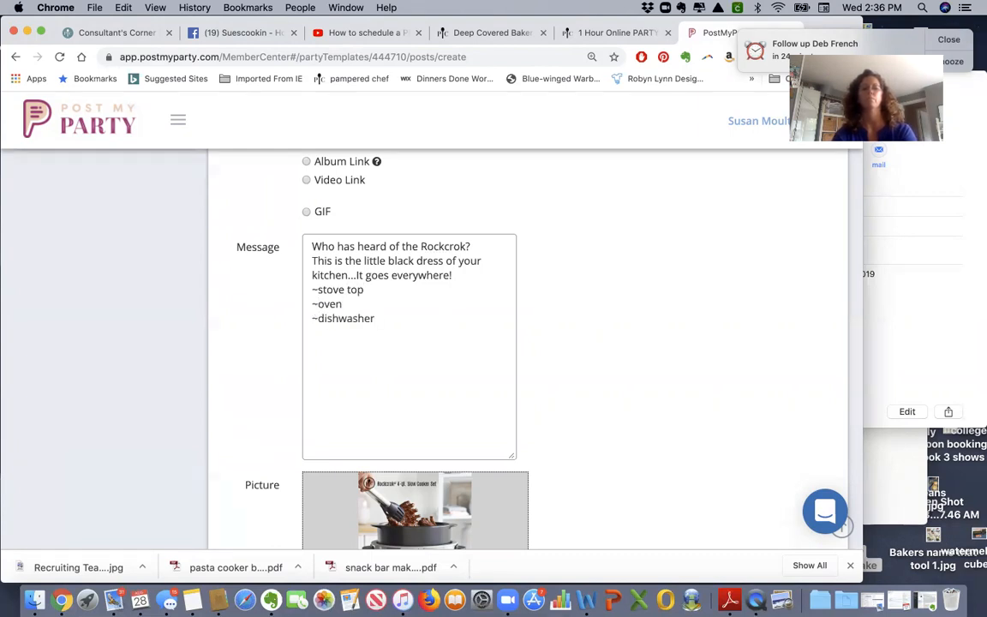
pyautogui.write('~microwave')
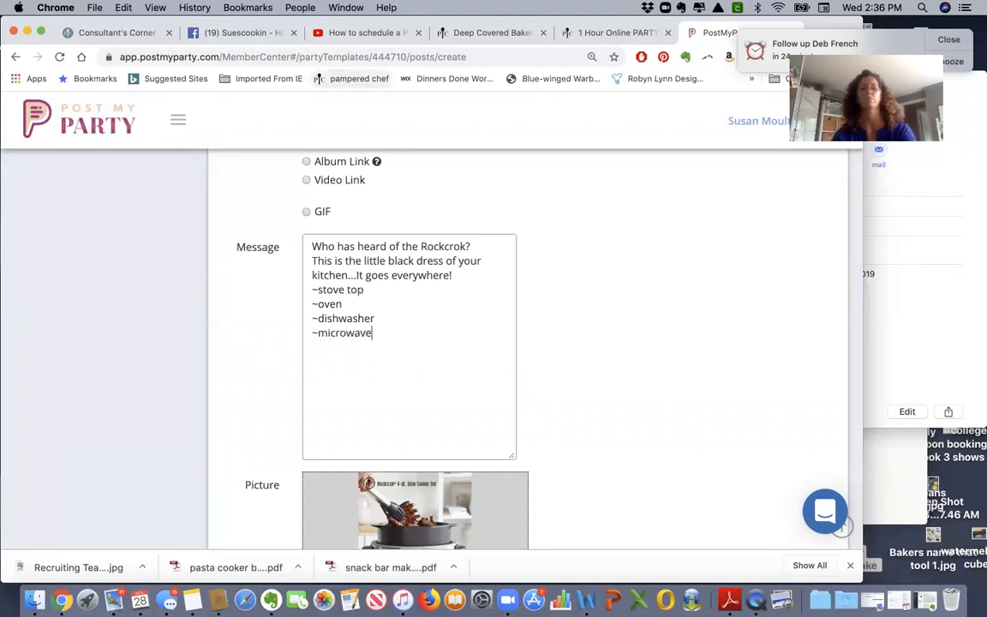
pyautogui.write('~broiler')
pyautogui.write('~outdoor G')
pyautogui.write('as or Charcoal Gril')
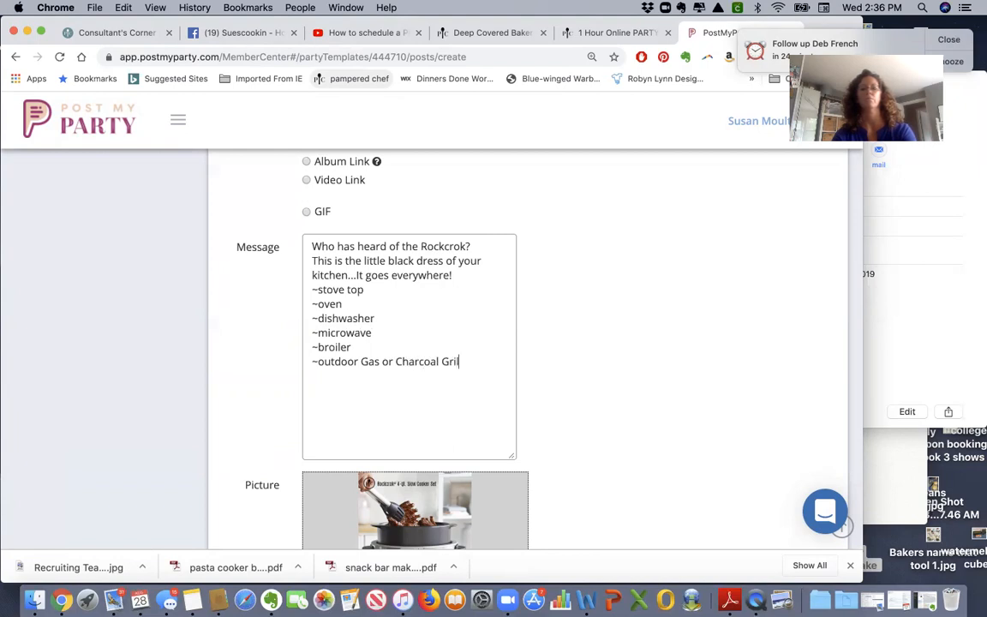
# - Add the line "Even can be used on high heat and is metal utensil safe!" below the list, followed by a blank line
pyautogui.write('n can be used on high heat adn is')
pyautogui.press('BackSpace')
pyautogui.press('BackSpace')
pyautogui.press('BackSpace')
pyautogui.press('BackSpace')
pyautogui.press('BackSpace')
pyautogui.write('nd is metal utensil s')
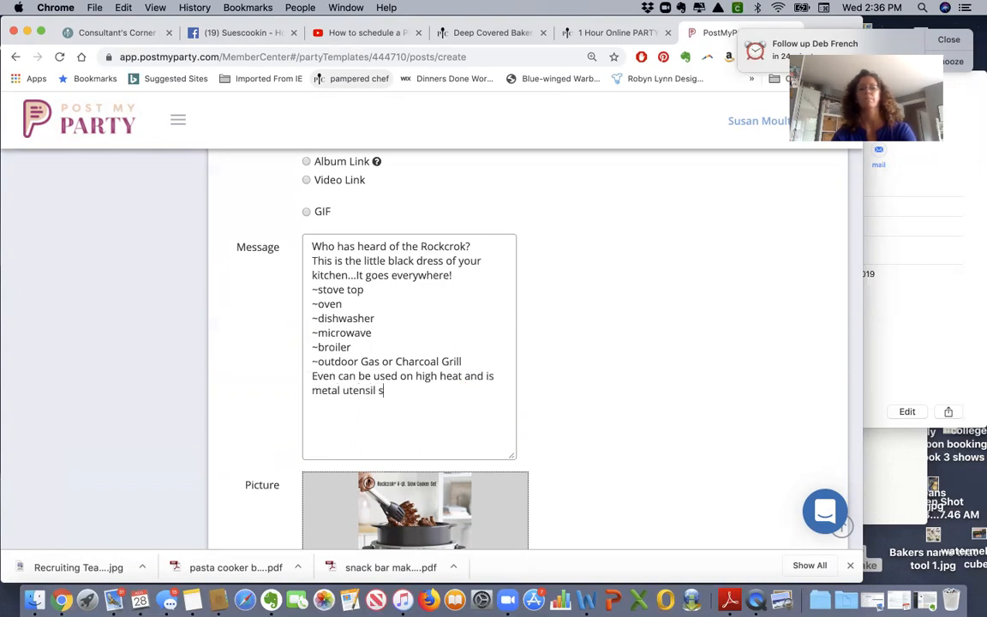
pyautogui.write('afe!')
pyautogui.press('Return')
pyautogui.press('Return')
# - Add a paragraph reading "The slow cooker stand is the "bling" of jewelry with your dress that everyone needs. Then your Rockcrok is a CROCKPOT"
pyautogui.write('The slow')
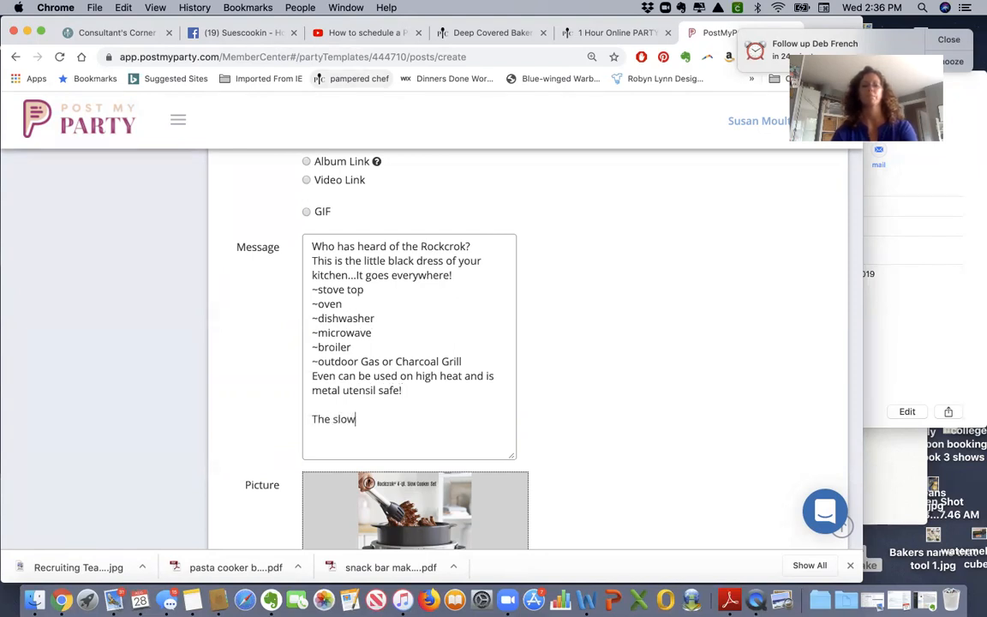
pyautogui.write(' cooker st')
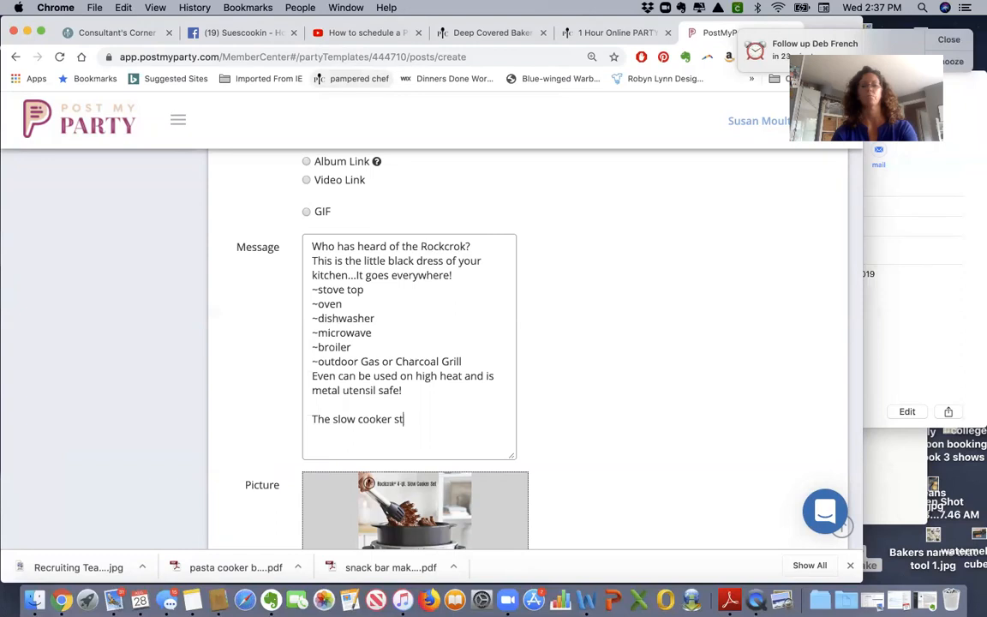
pyautogui.write('and is the ')
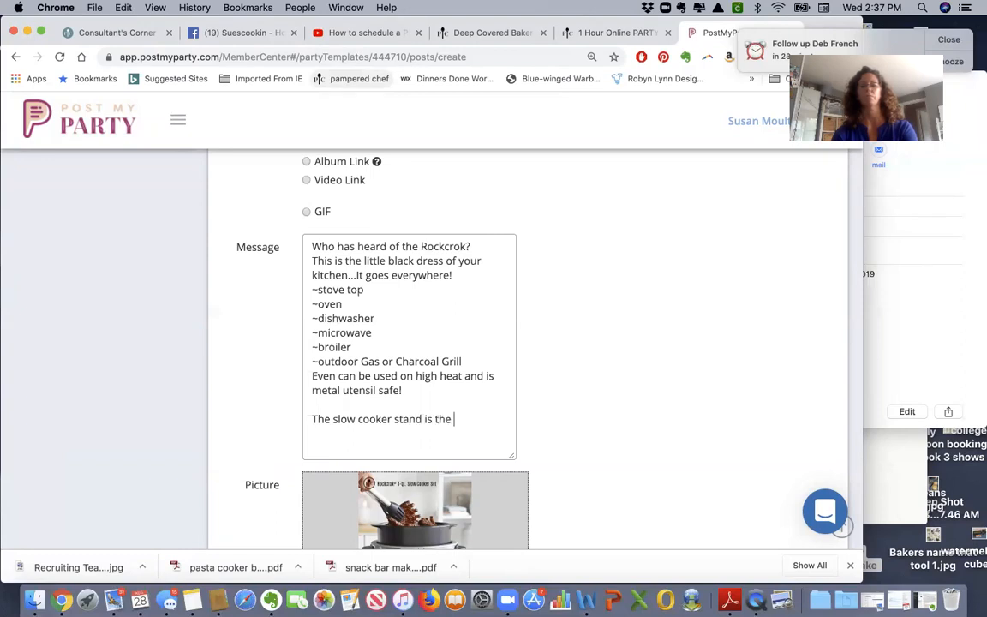
pyautogui.write('"bling" of jewelry with your dress that everyon')
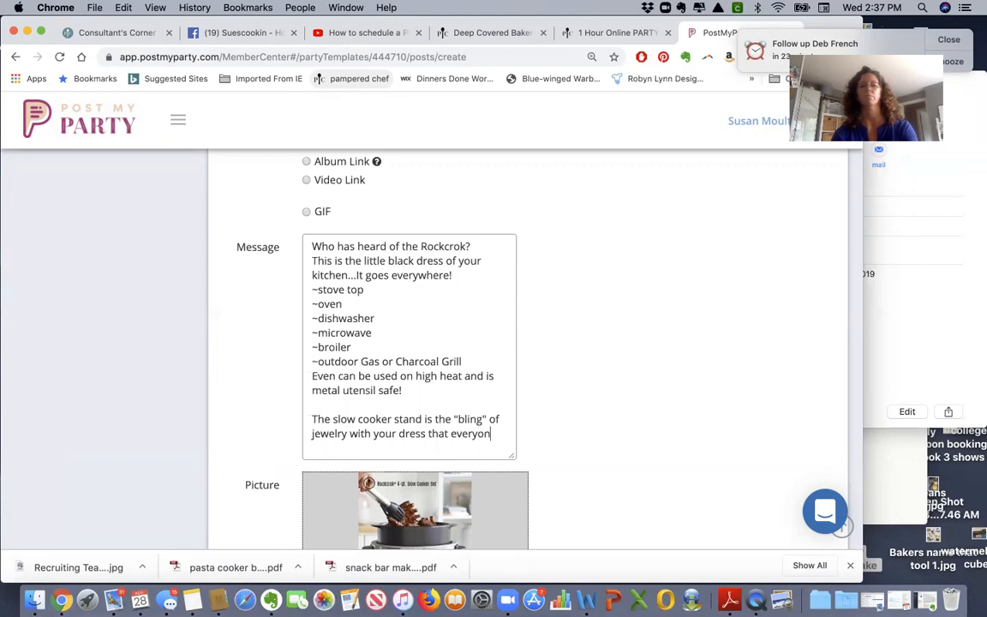
pyautogui.write('e needs. Then your Rock')
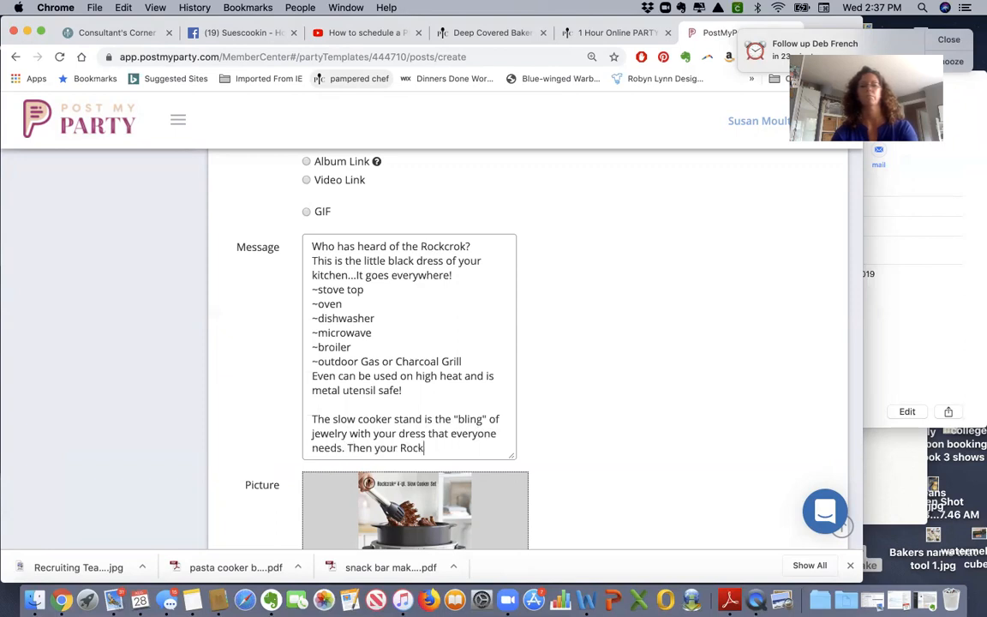
pyautogui.write('crok is a CROCKPOT')
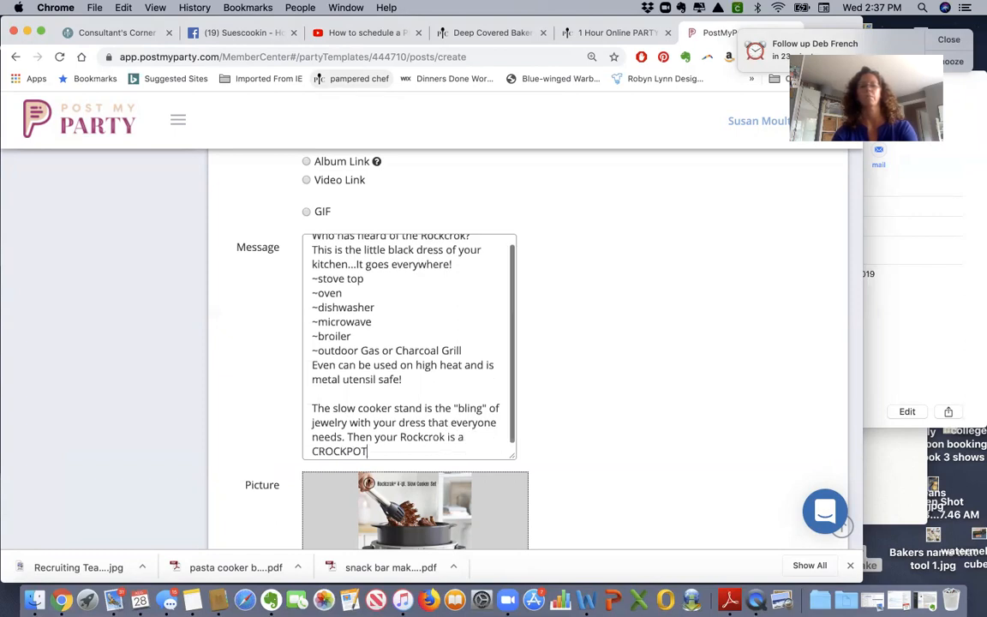
# - End the message with "Start your beef stew on the table and move it to the slow cooker!"
pyautogui.write('. Start your')
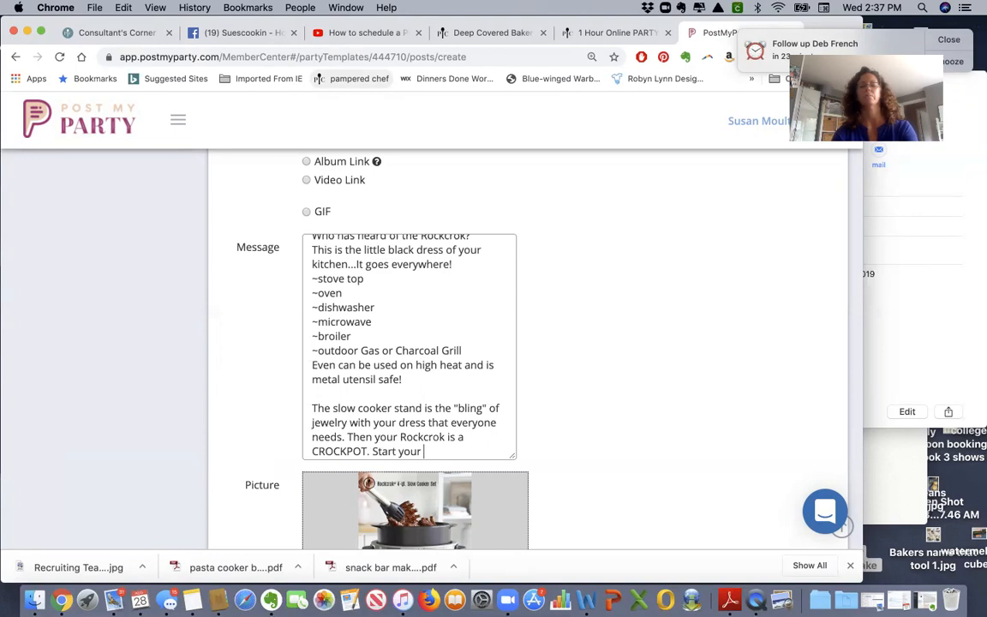
pyautogui.write(' beedstew on the t')
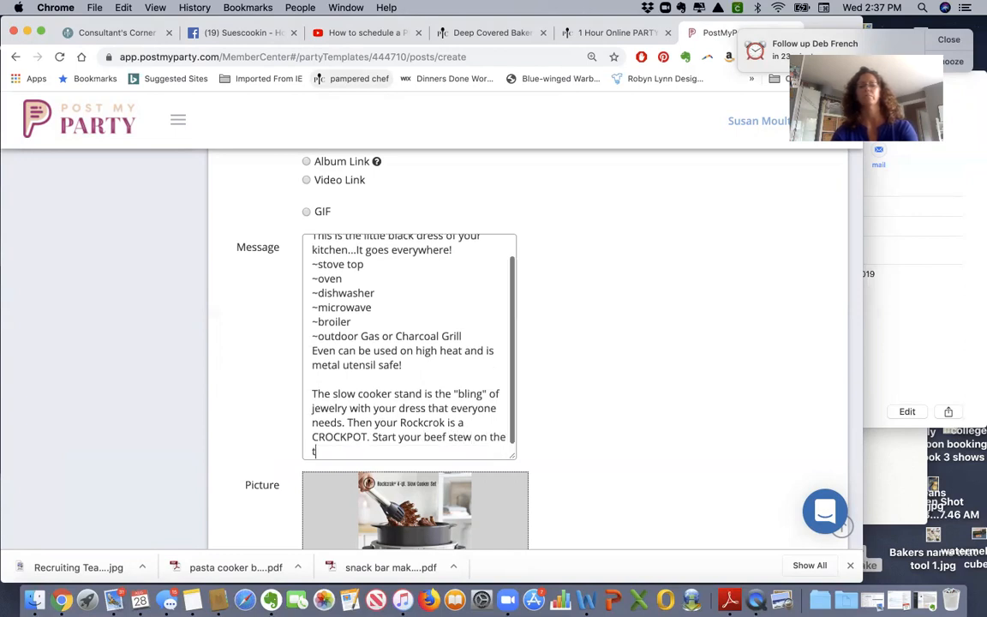
pyautogui.write('able and move it')
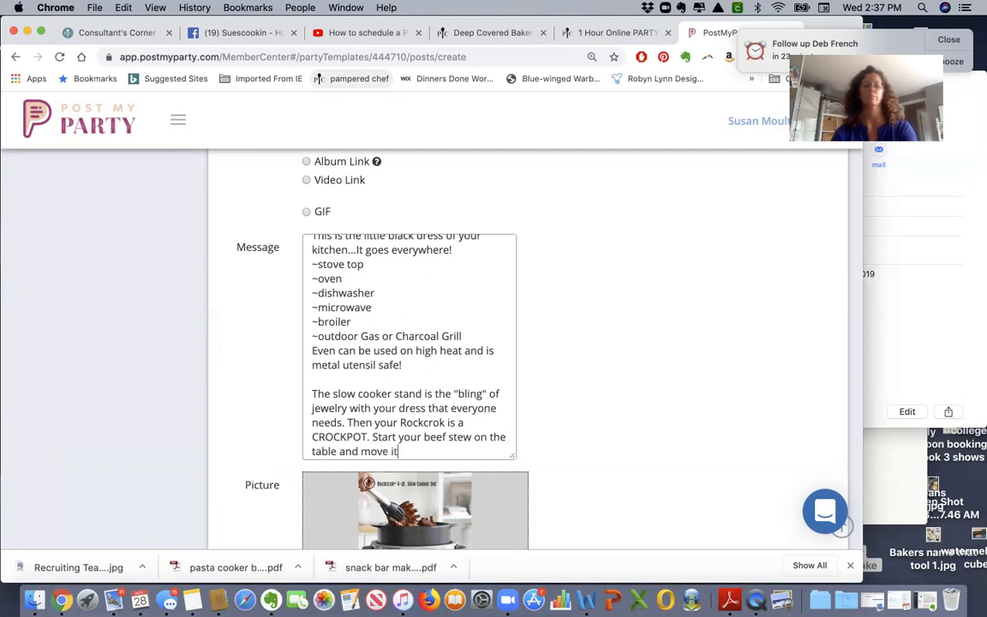
pyautogui.write(' to the slow cooker!')
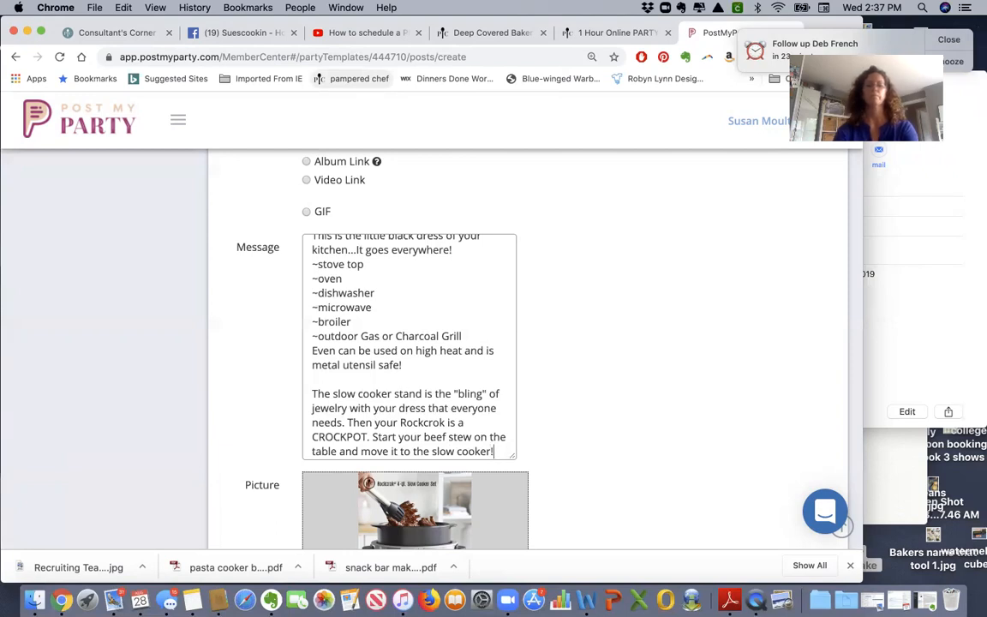
# - Save the Rockcrok picture post and begin another new post in the template
pyautogui.scroll(-1, 546, 308)
pyautogui.scroll(-9, 546, 309)
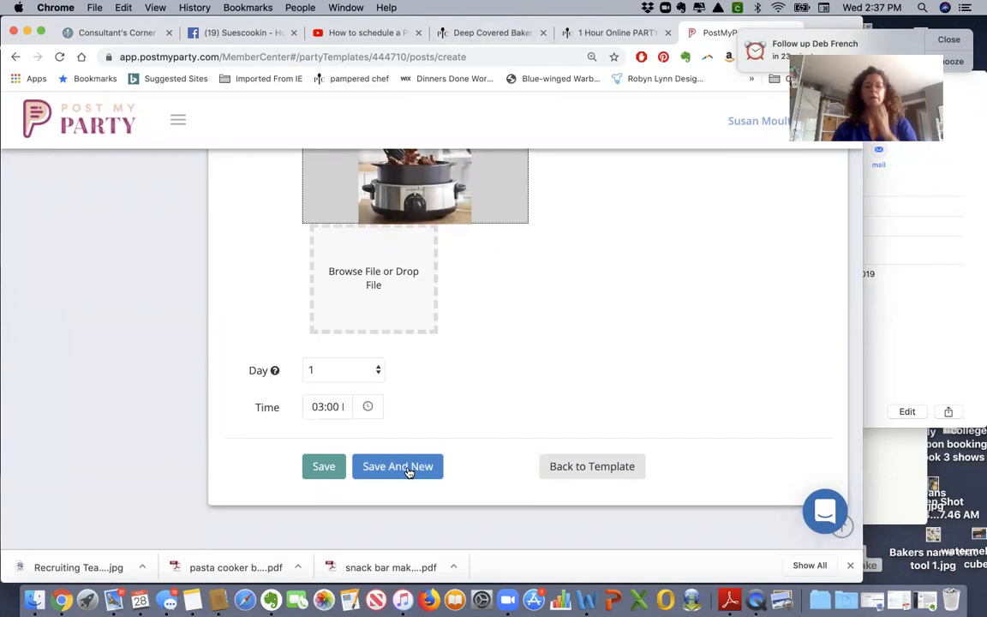
pyautogui.click(407, 468)
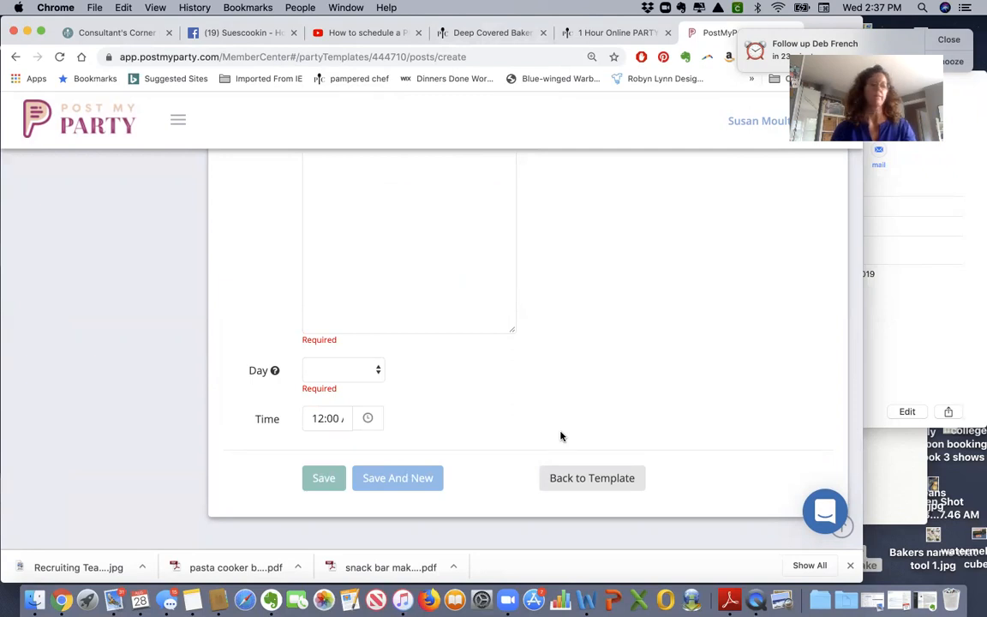
pyautogui.scroll(10, 559, 433)
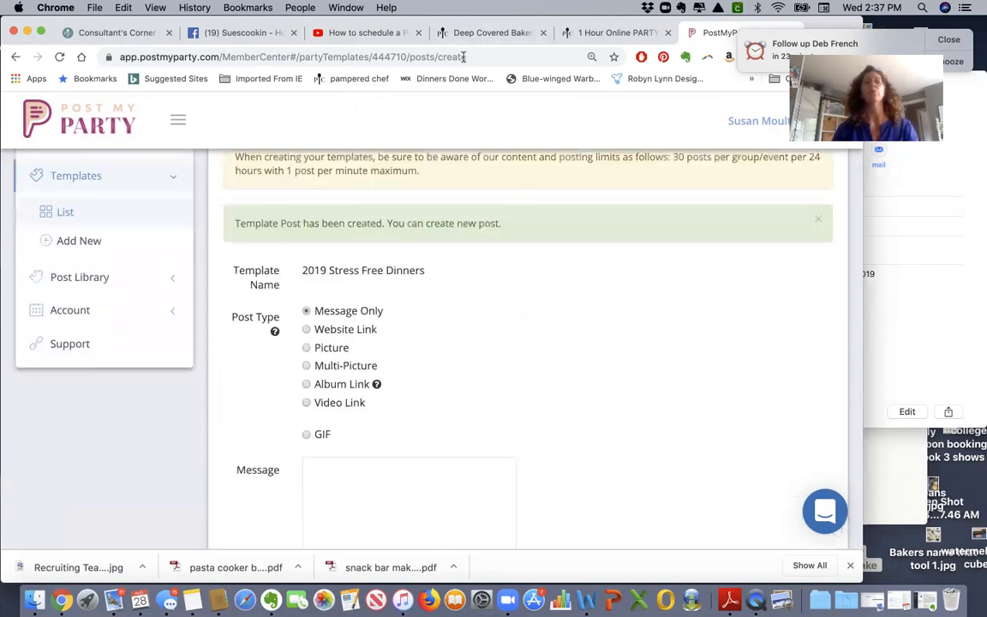
# - Switch to YouTube, go to the account's own channel and search it for "rockcrok"
pyautogui.click(347, 32)
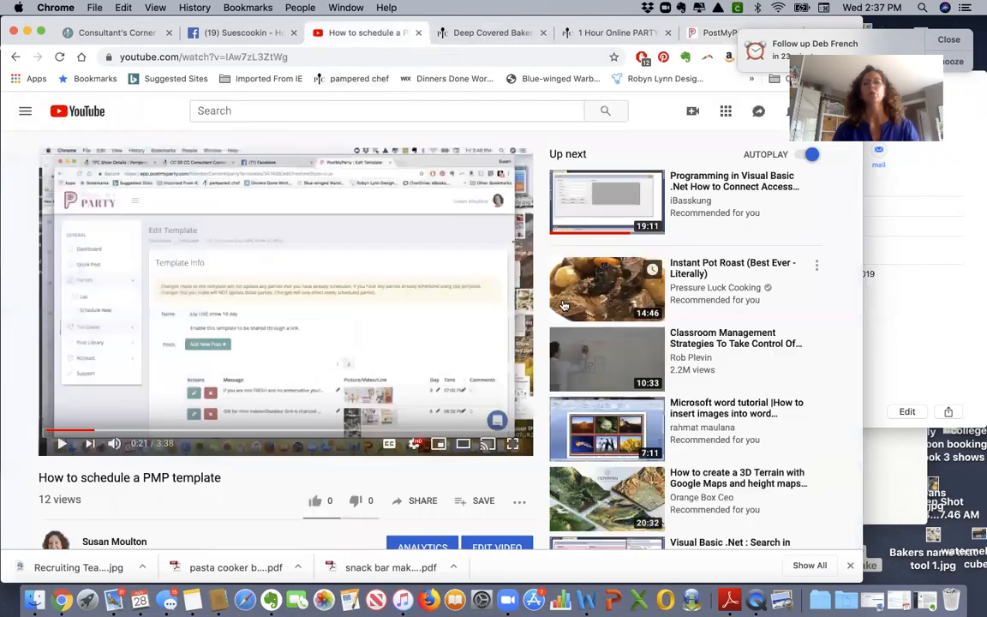
pyautogui.click(825, 111)
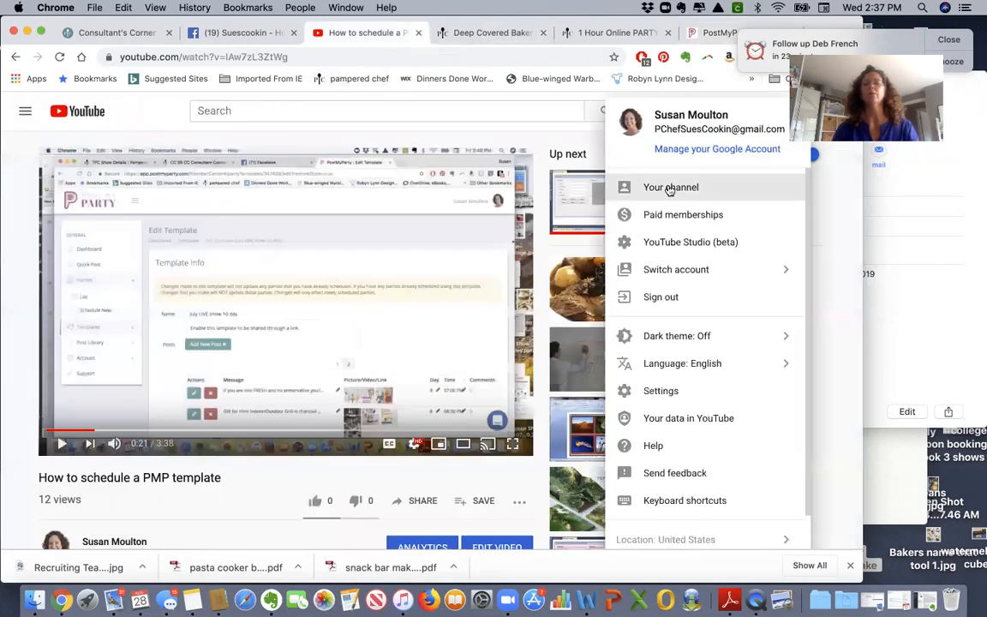
pyautogui.click(672, 188)
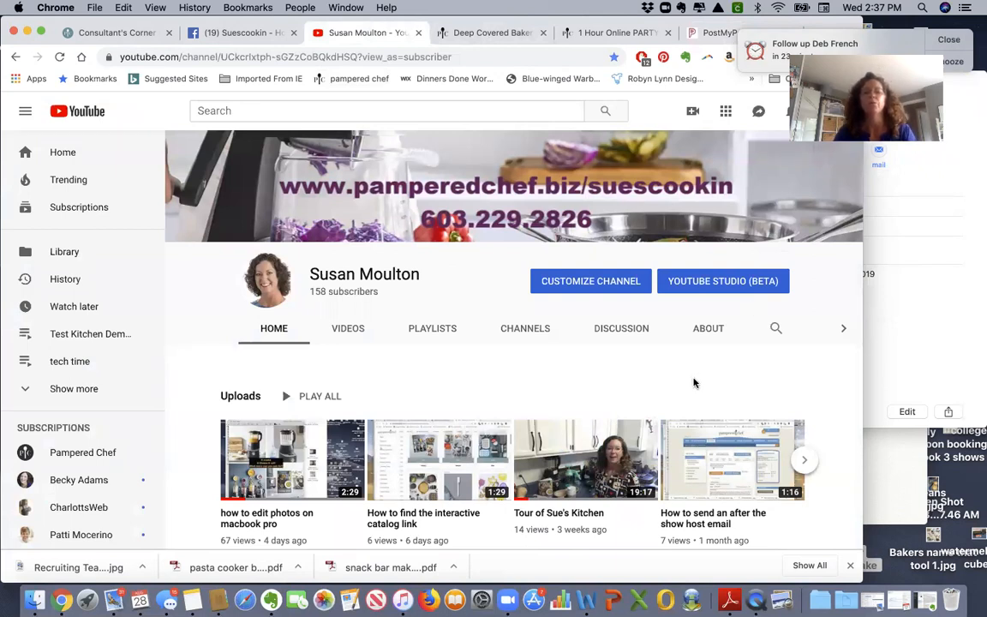
pyautogui.click(775, 330)
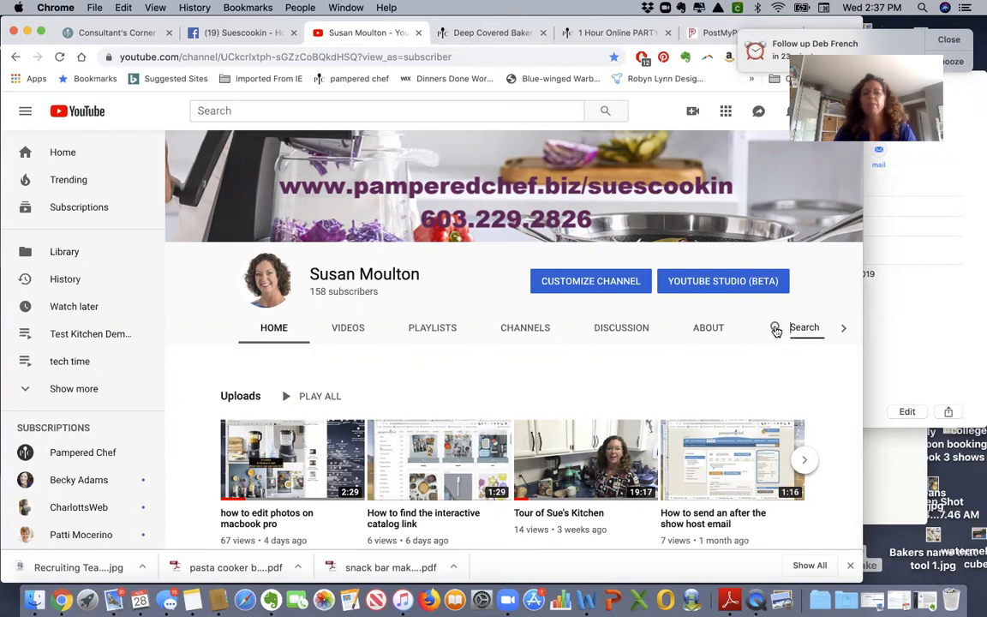
pyautogui.write('rockcrok')
pyautogui.press('Return')
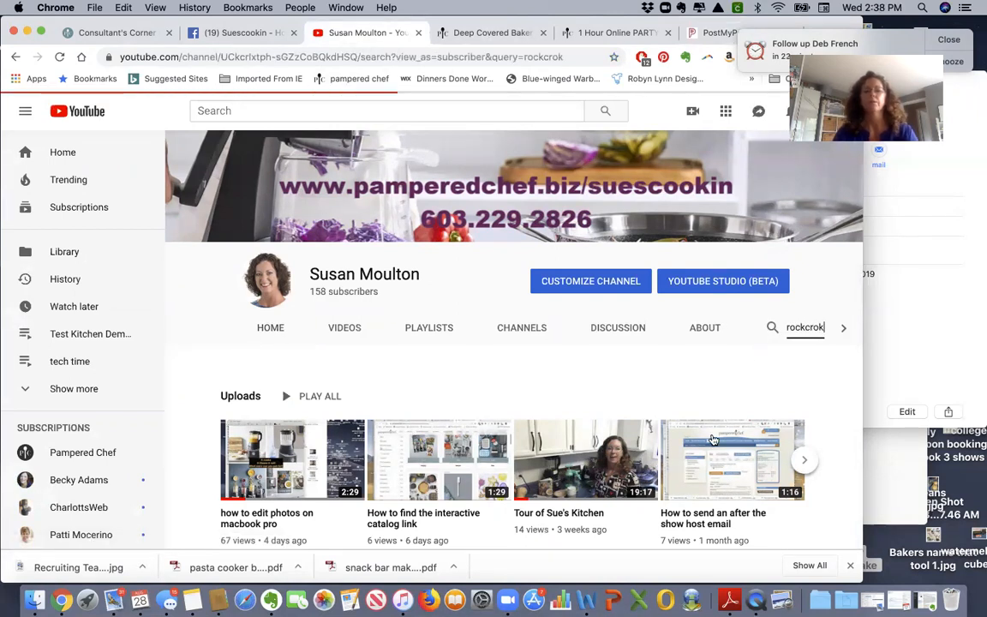
# - Look through the channel's Rockcrok results, open the "Fast strawberry shortcake" video and skip ahead to 1:14
pyautogui.scroll(-5, 604, 394)
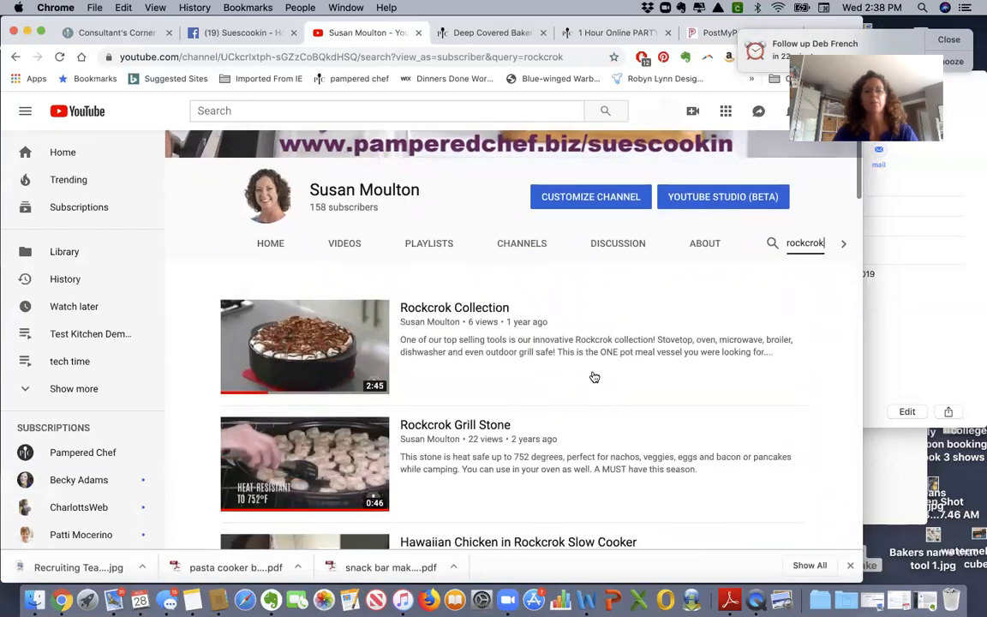
pyautogui.scroll(-3, 593, 377)
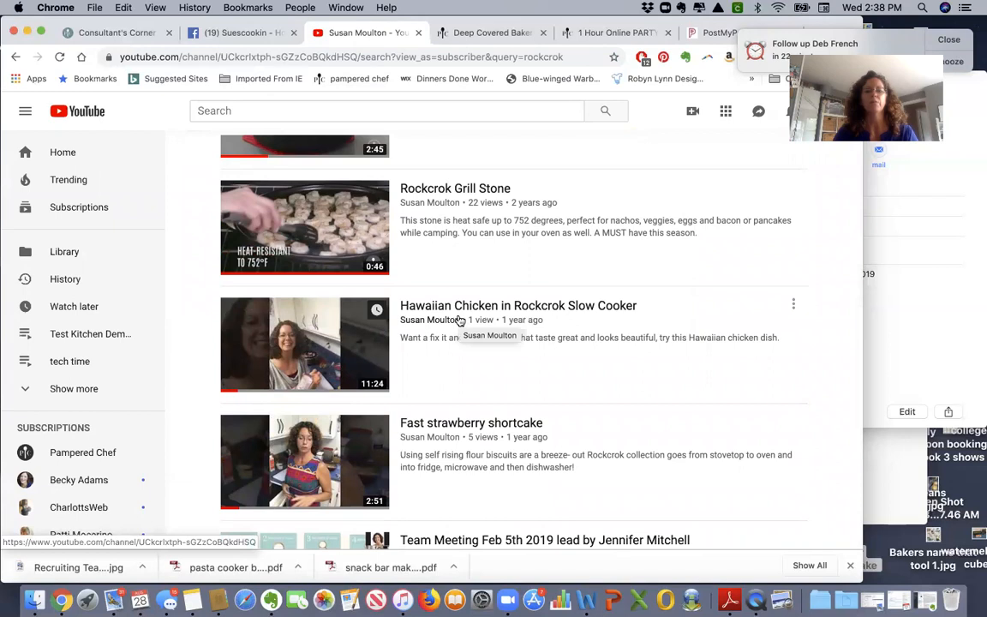
pyautogui.scroll(-3, 429, 330)
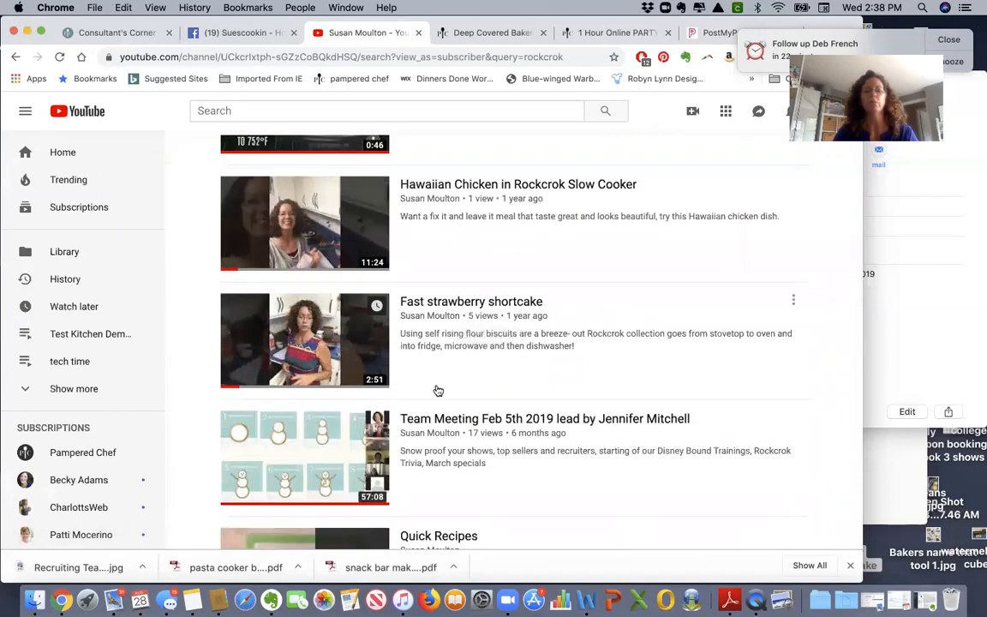
pyautogui.scroll(-5, 437, 390)
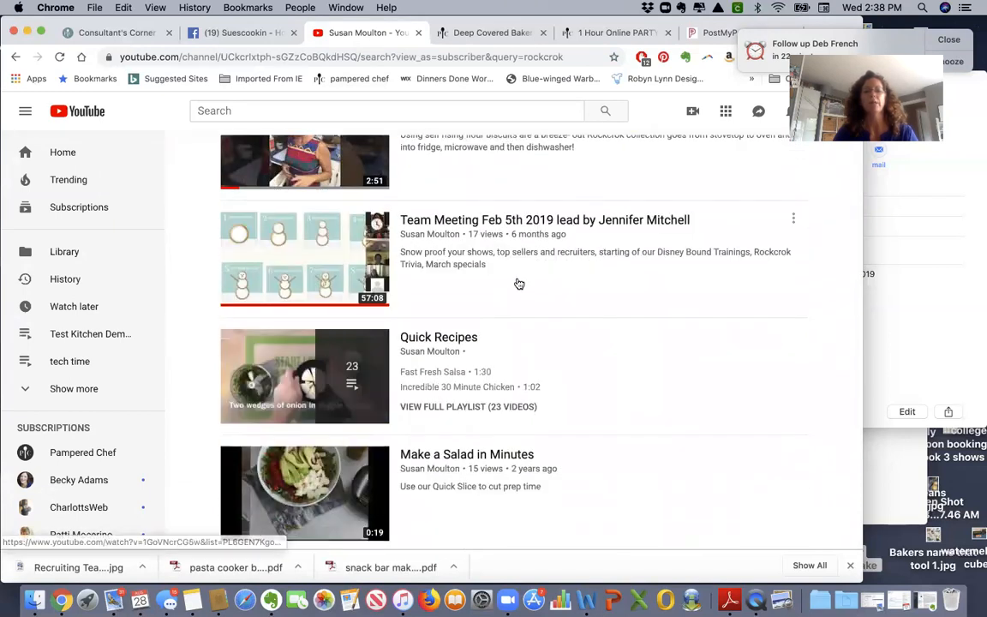
pyautogui.scroll(-3, 518, 282)
pyautogui.scroll(7, 518, 282)
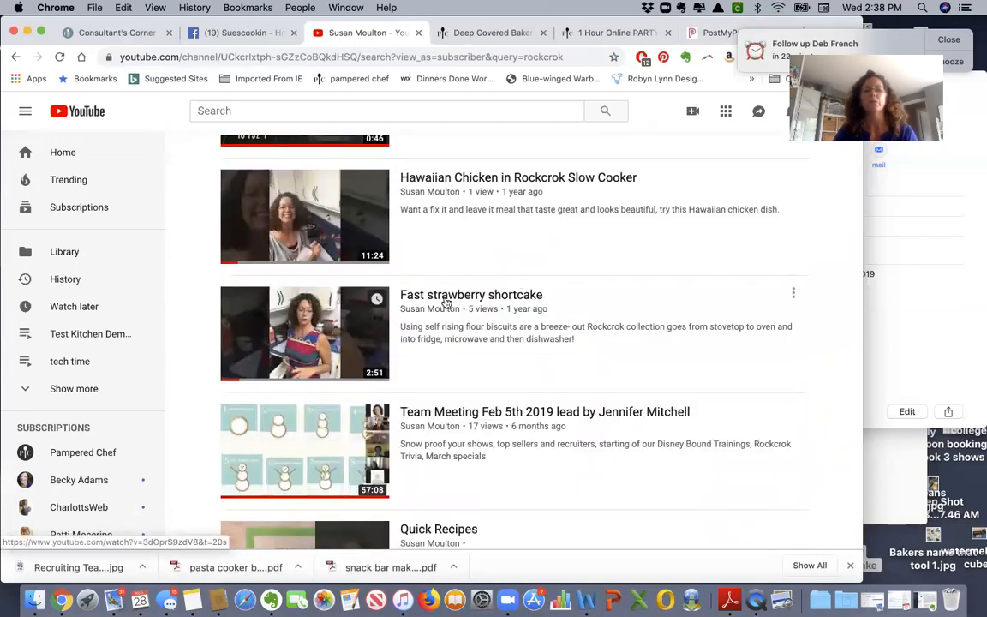
pyautogui.click(480, 297)
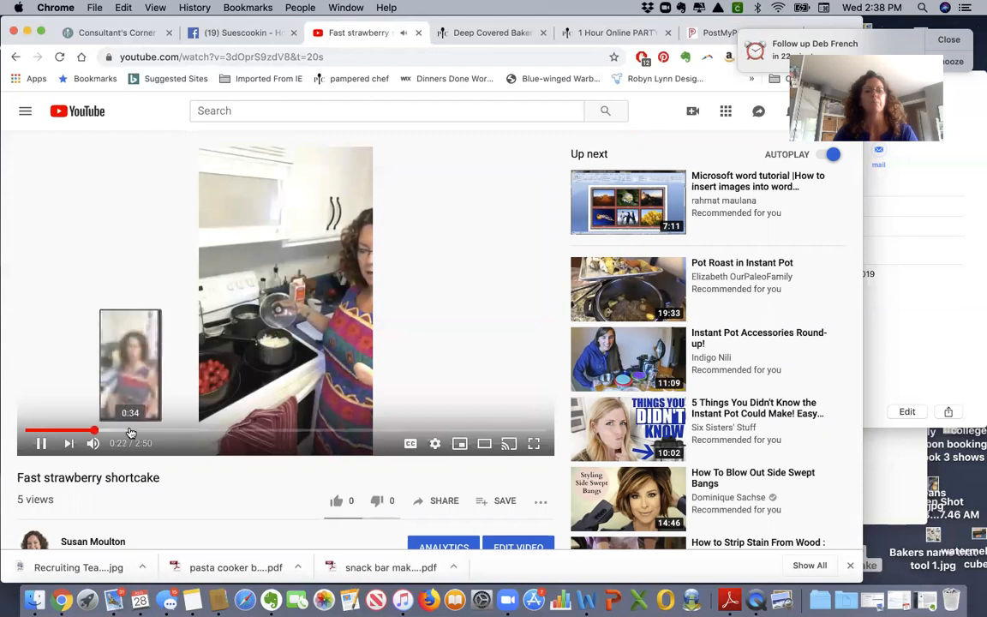
pyautogui.click(202, 432)
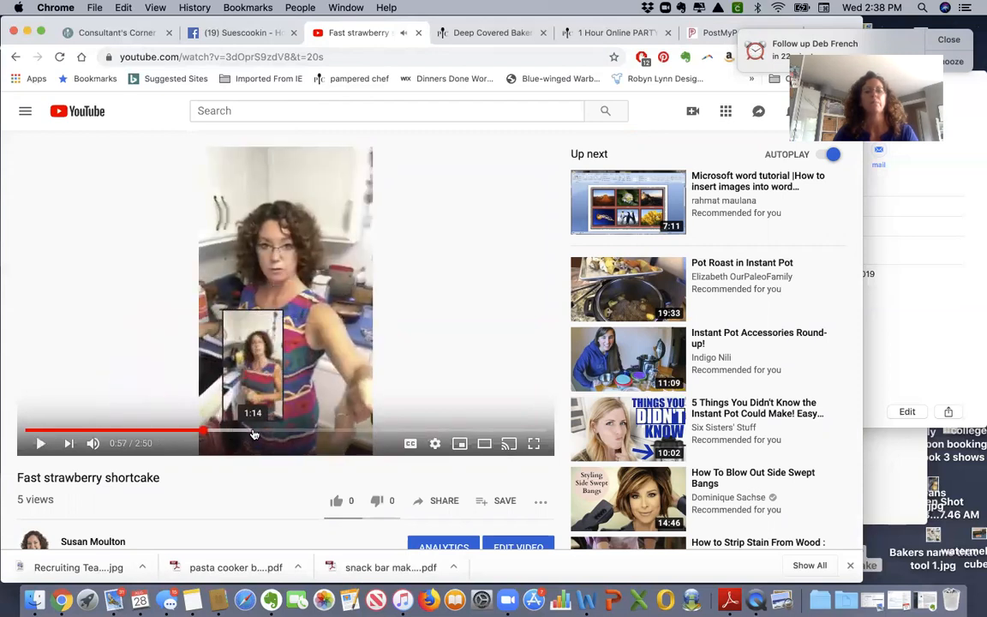
pyautogui.click(254, 432)
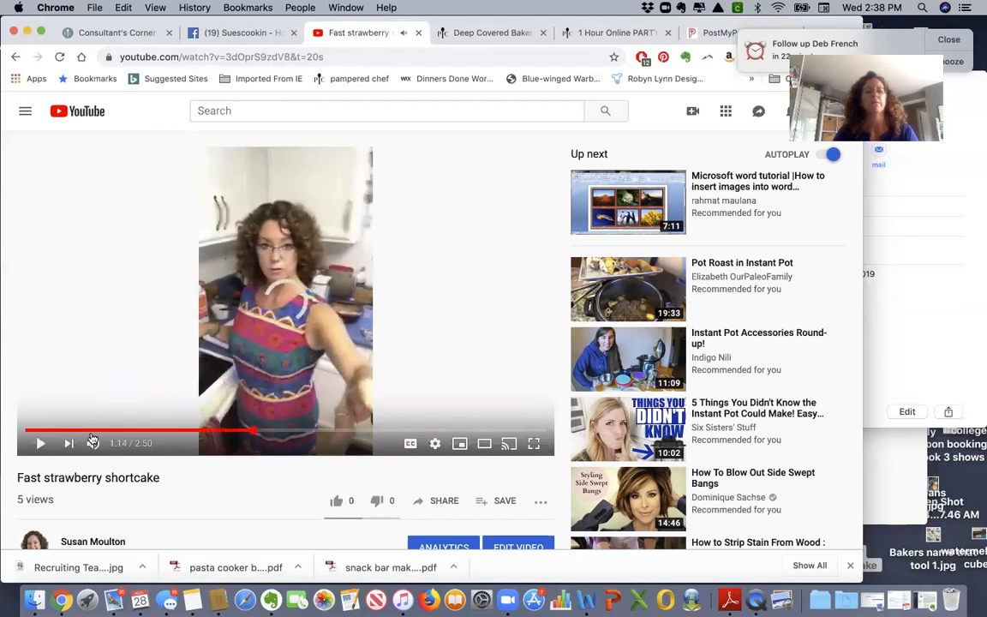
# - Return to the channel's search results, open the "Rockcrok Collection" video, pause it and copy its web address
pyautogui.click(15, 57)
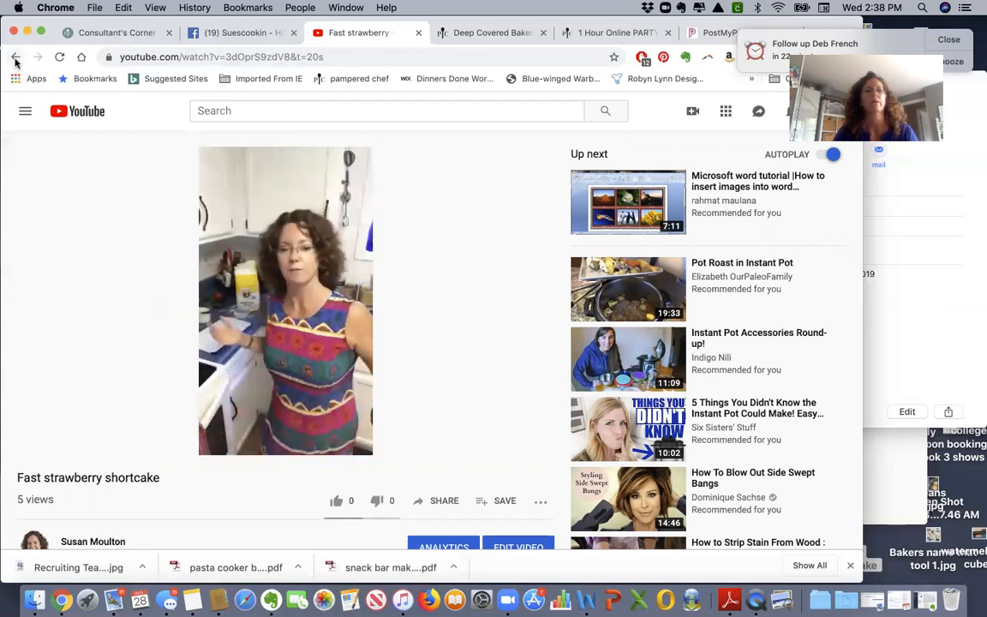
pyautogui.scroll(6, 573, 315)
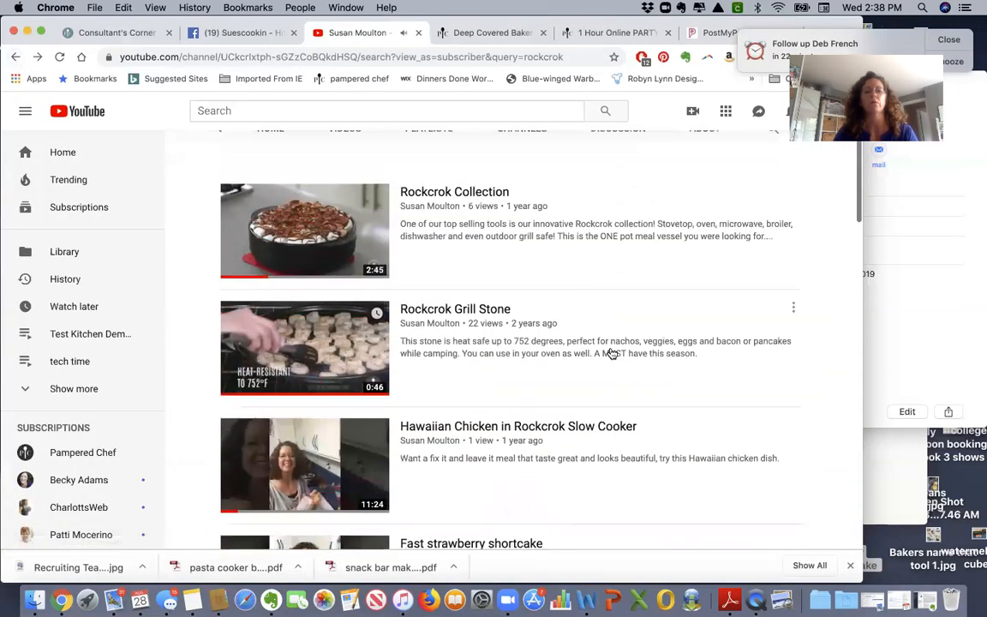
pyautogui.click(479, 198)
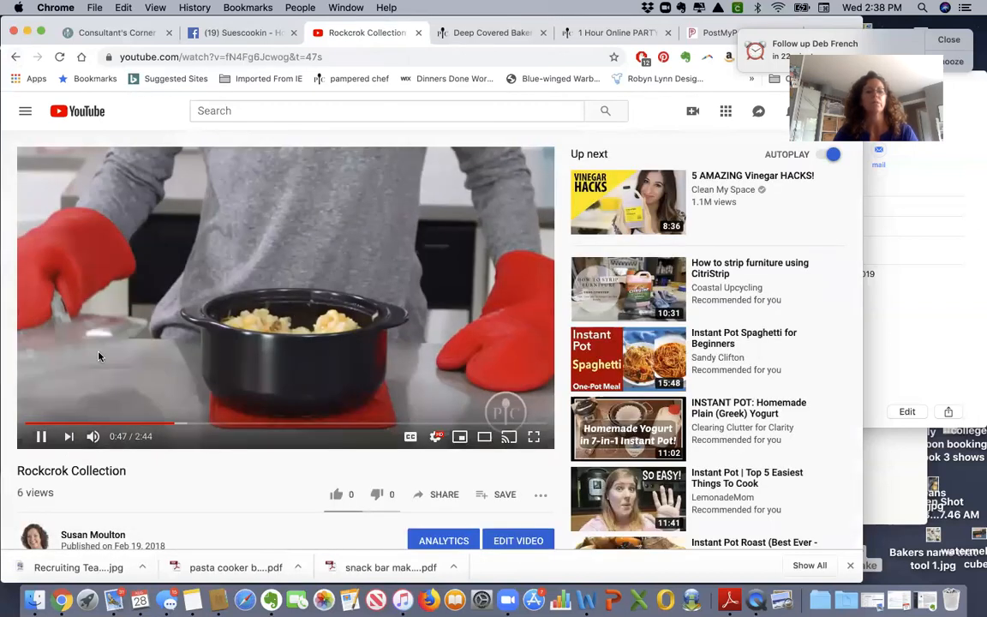
pyautogui.click(40, 436)
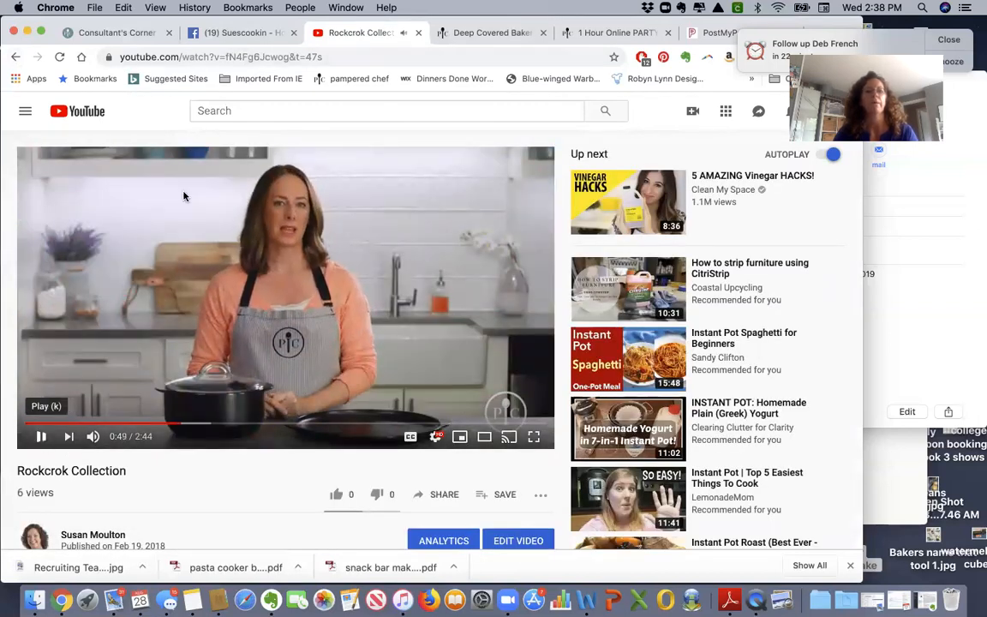
pyautogui.click(325, 57)
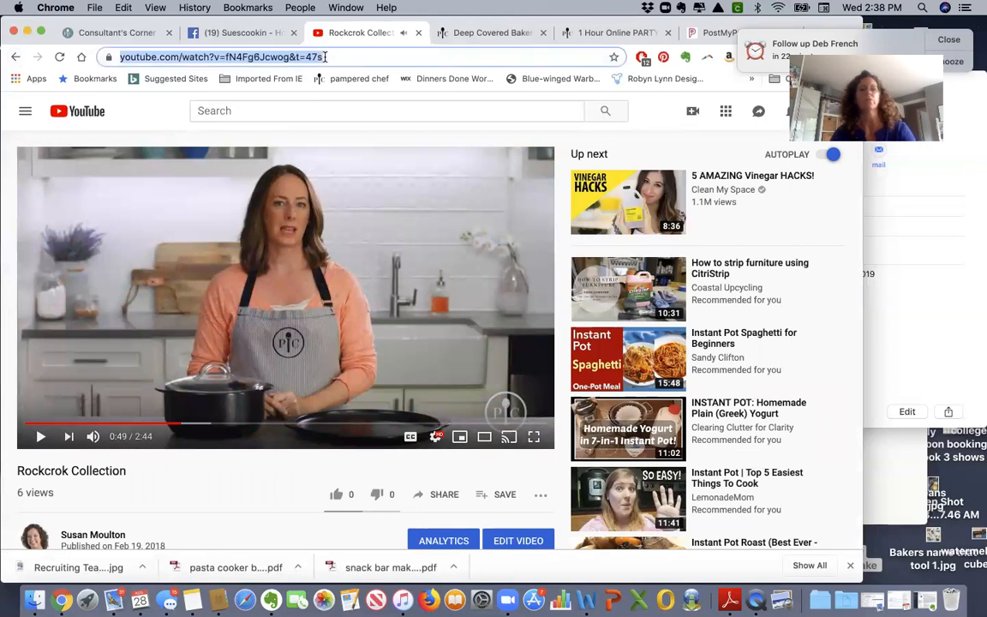
# - Switch back to PostMyParty, make the new post a Video Link and paste the Rockcrok Collection address as its video URL
pyautogui.click(705, 34)
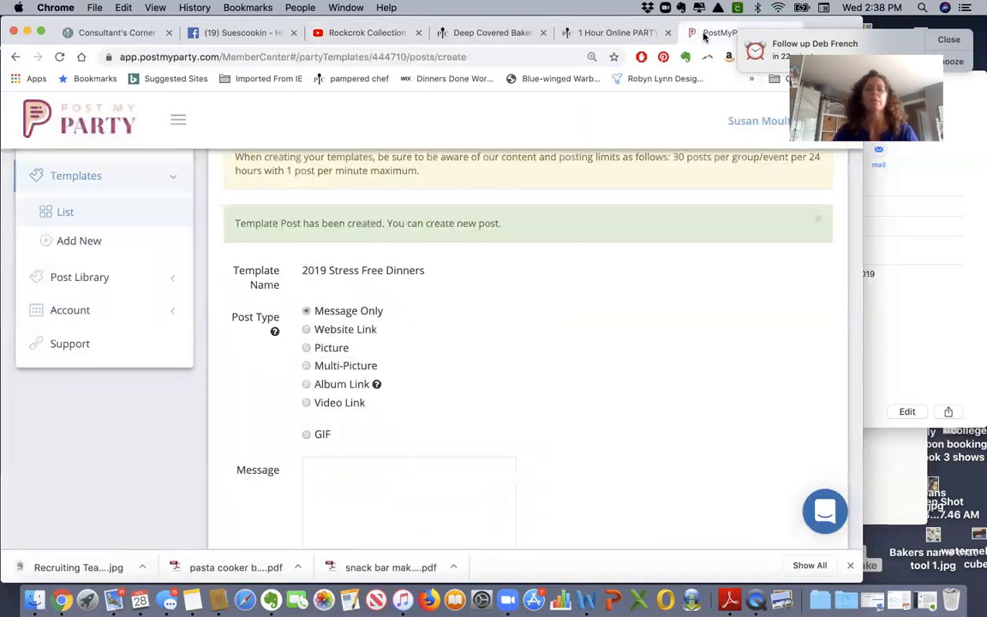
pyautogui.click(306, 403)
pyautogui.click(327, 471)
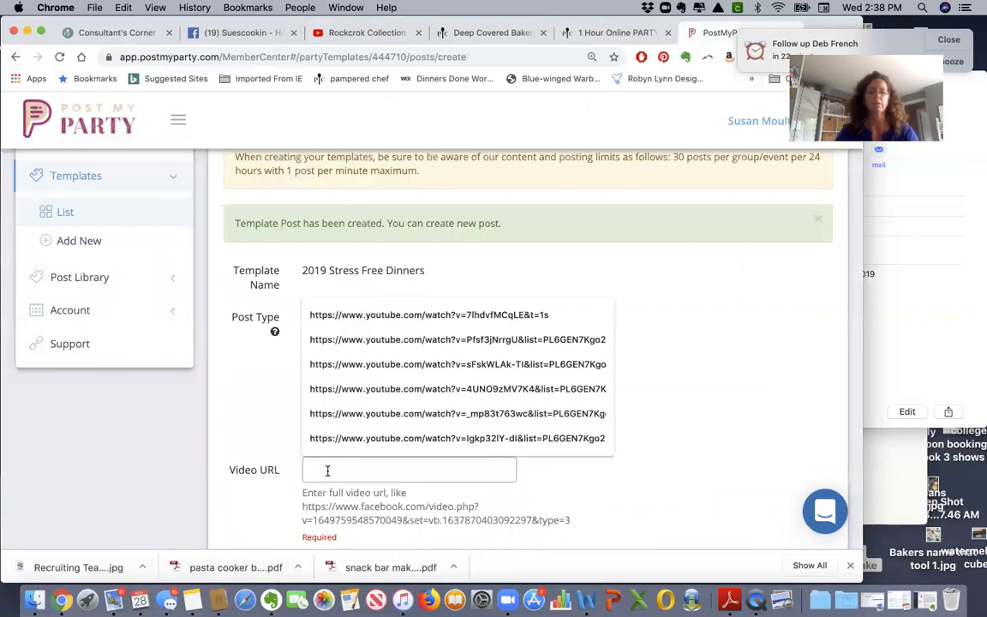
pyautogui.press('super+v')
# - Schedule the video post for day 1 at 4:00 PM
pyautogui.scroll(-10, 630, 359)
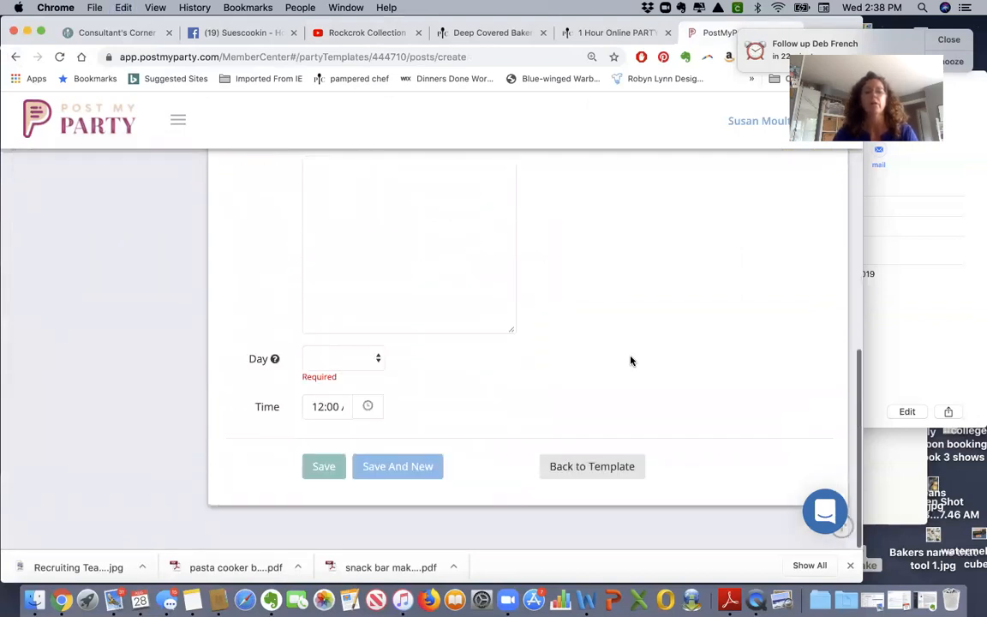
pyautogui.click(378, 360)
pyautogui.click(374, 369)
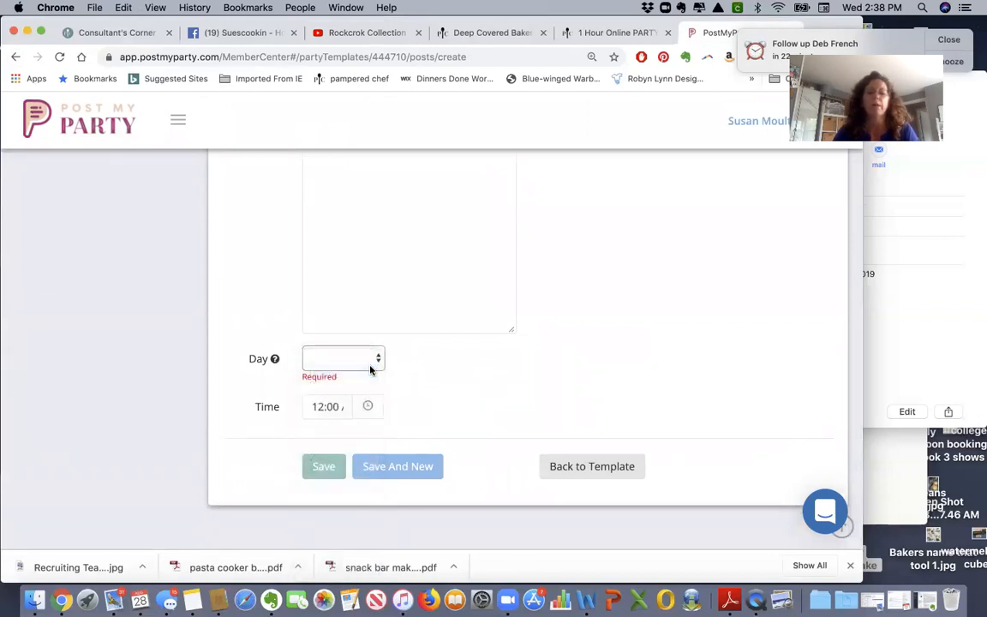
pyautogui.click(332, 408)
pyautogui.moveTo(288, 468); pyautogui.dragTo(247, 472)
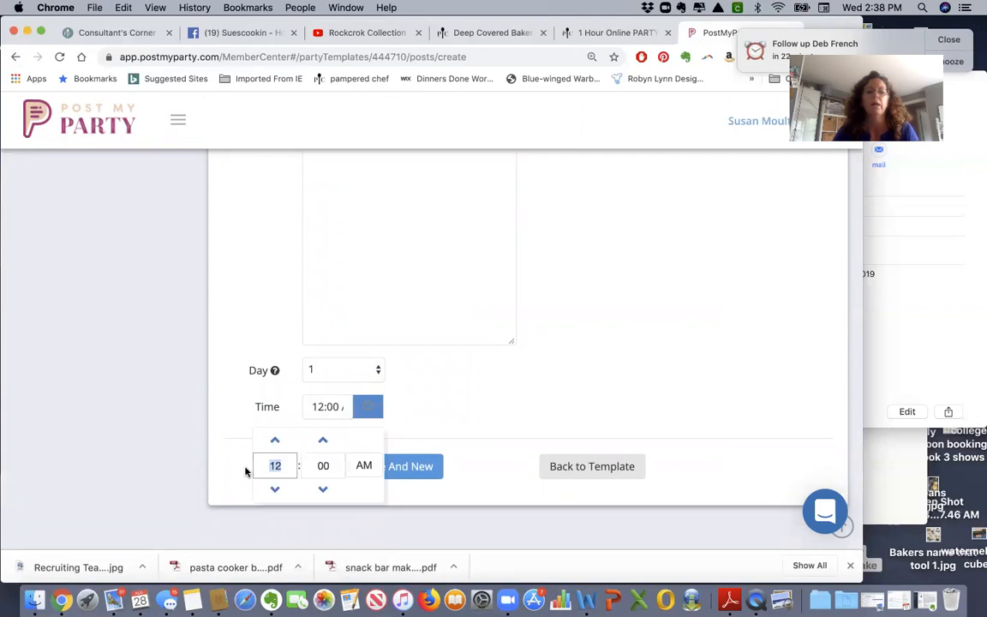
pyautogui.click(334, 408)
pyautogui.click(275, 465)
pyautogui.write('1')
pyautogui.press('BackSpace')
pyautogui.write('4')
pyautogui.click(364, 465)
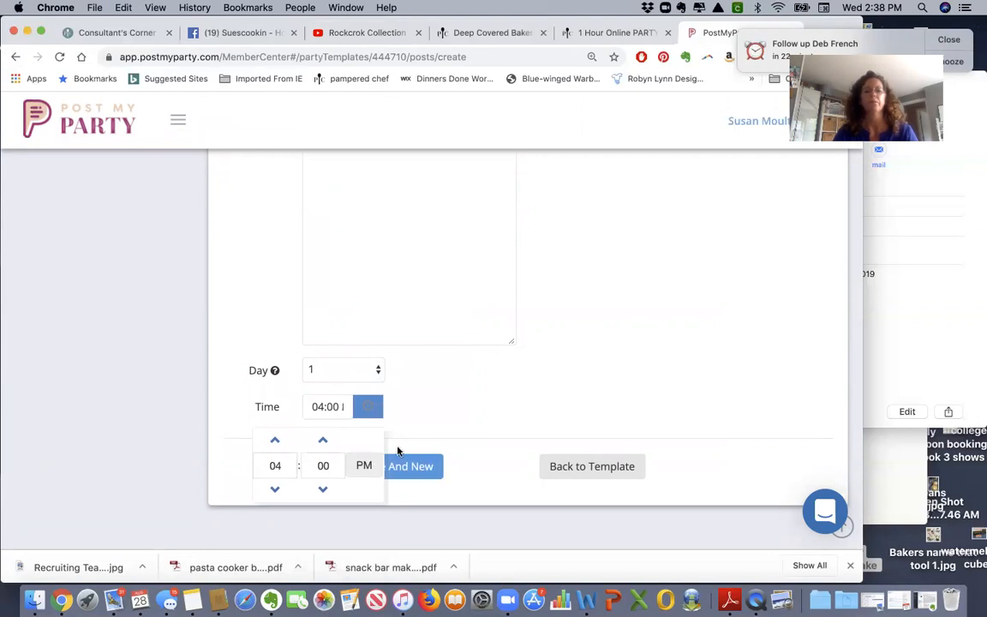
pyautogui.click(433, 420)
# - Save the Rockcrok video post and return to the template's list of posts
pyautogui.click(327, 468)
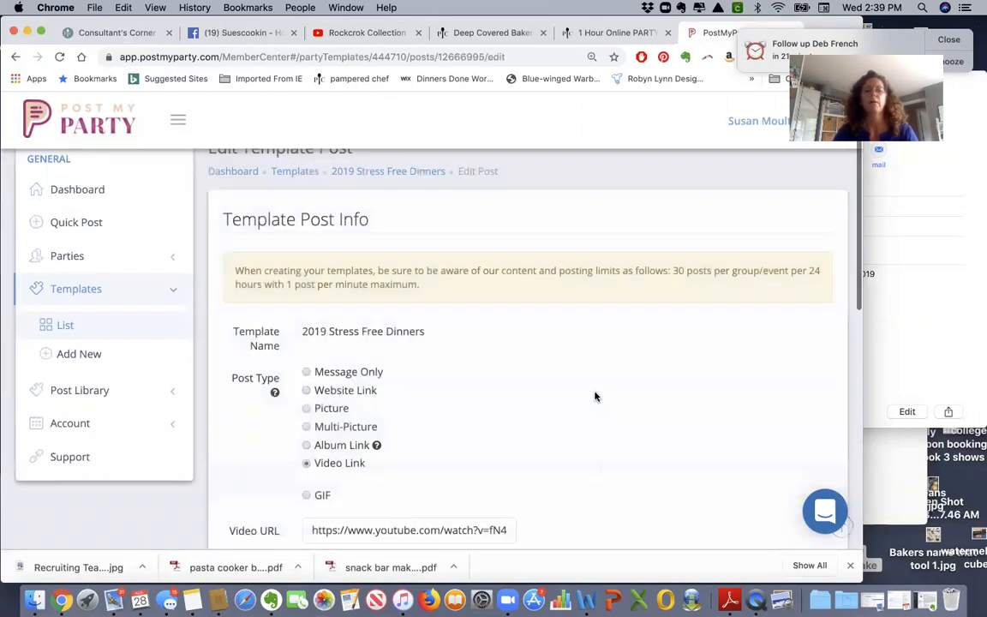
pyautogui.scroll(-10, 596, 397)
pyautogui.click(395, 469)
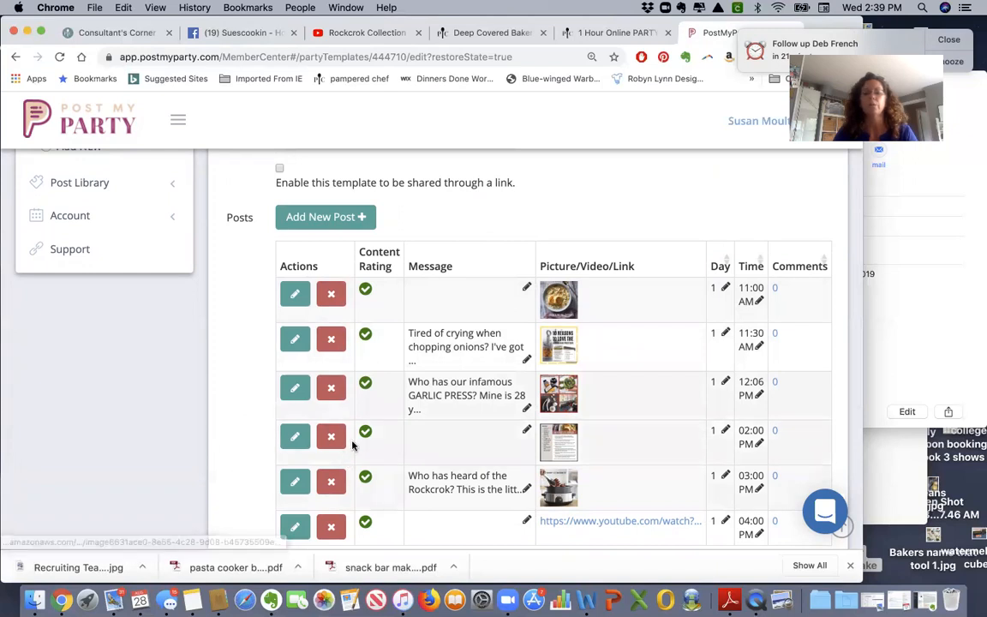
# - Change the Rockcrok slow cooker picture post's time to 2:01 PM, update it and return to the template
pyautogui.click(296, 485)
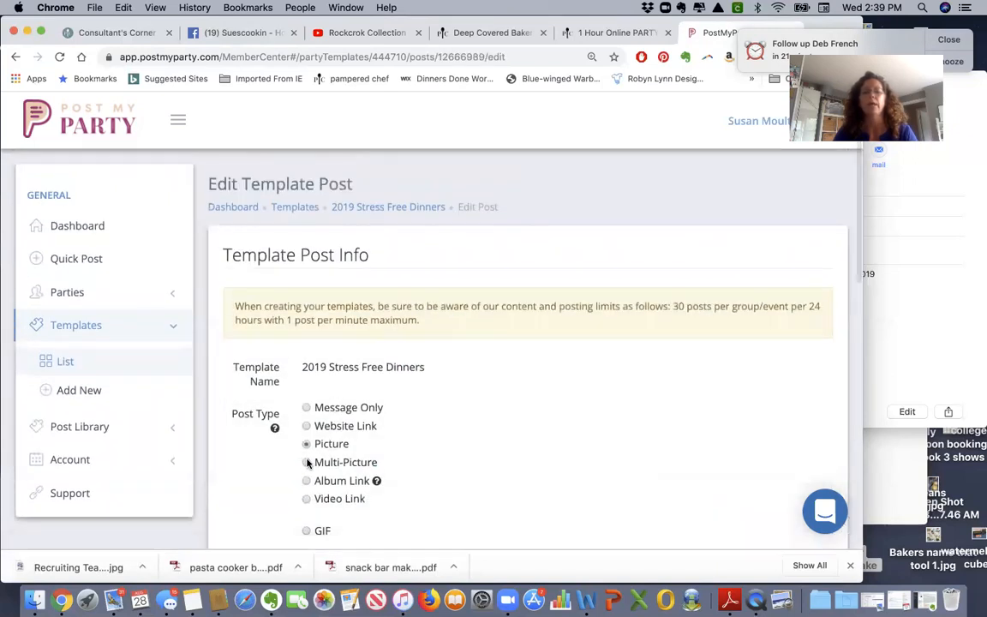
pyautogui.scroll(-15, 308, 464)
pyautogui.click(335, 357)
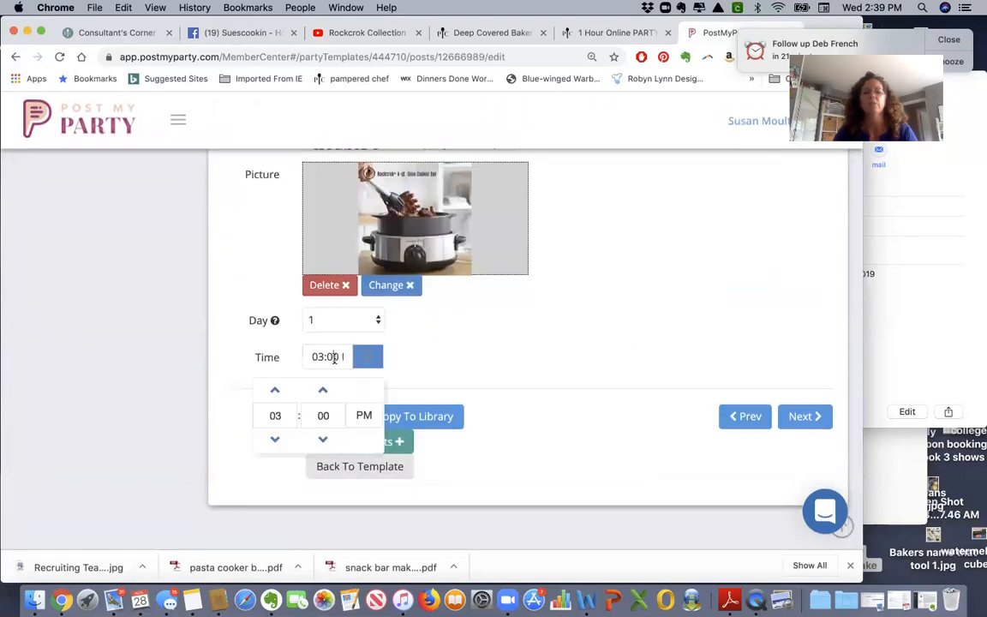
pyautogui.click(283, 415)
pyautogui.press('BackSpace')
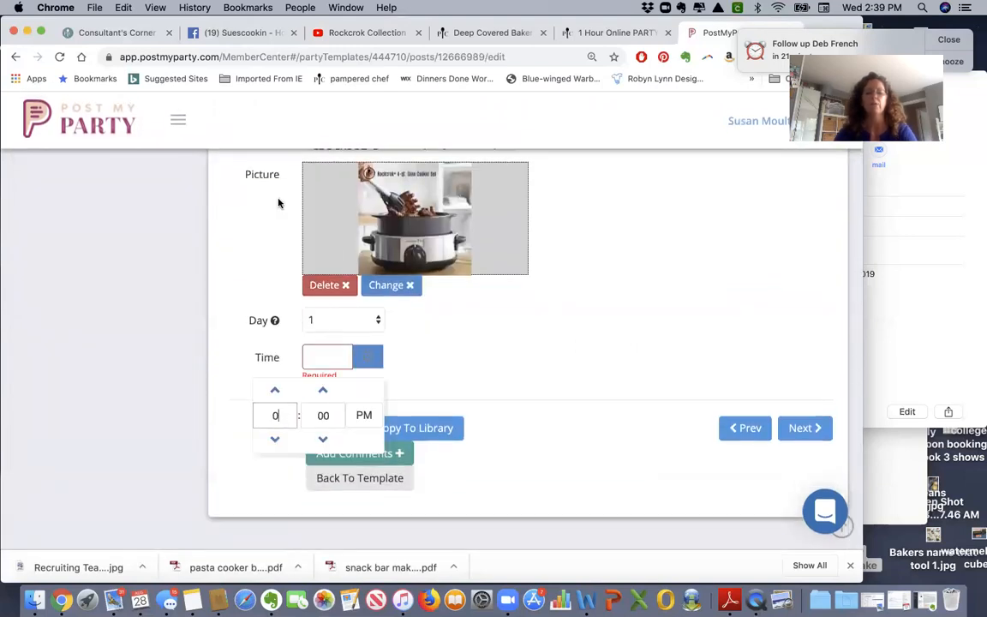
pyautogui.write('2')
pyautogui.click(330, 416)
pyautogui.press('BackSpace')
pyautogui.write('1')
pyautogui.click(471, 342)
pyautogui.click(328, 417)
pyautogui.click(393, 468)
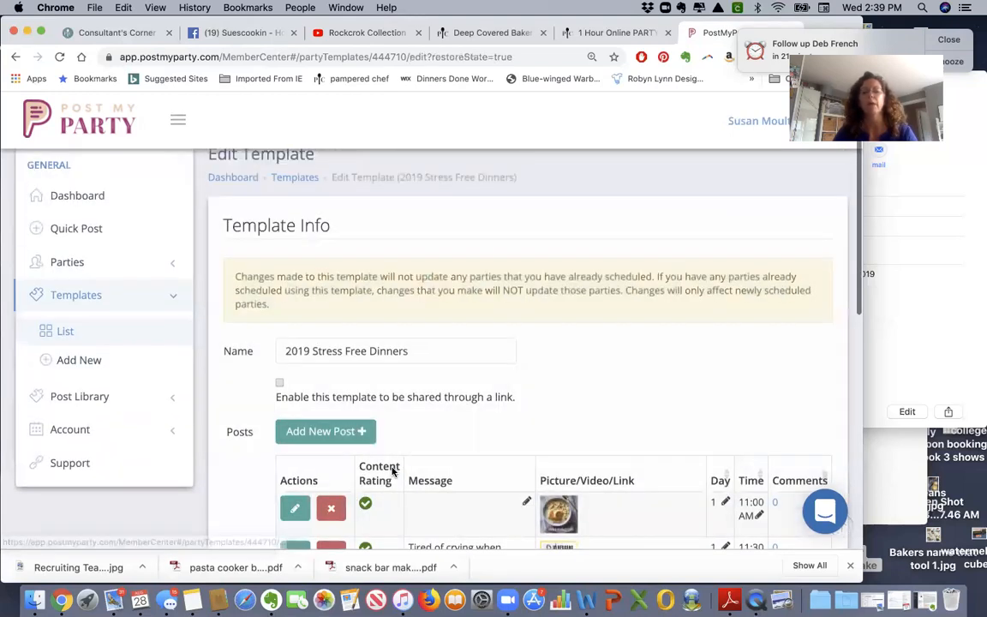
# - Change the Chicken Pot Pie Chowder recipe post's time to 3:00 PM, update it and return to the template
pyautogui.scroll(2, 580, 332)
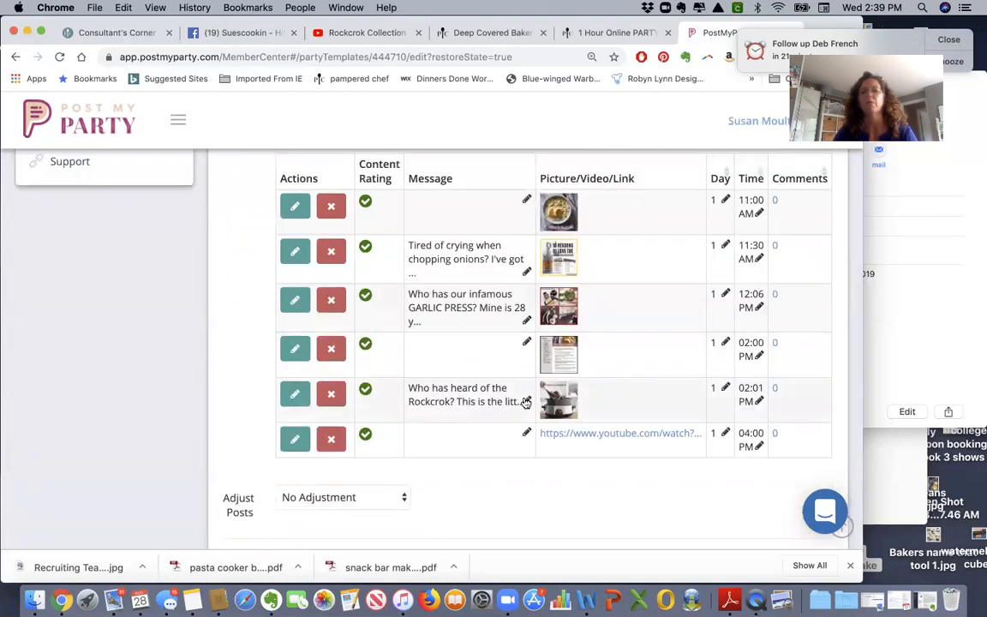
pyautogui.click(295, 351)
pyautogui.scroll(-10, 293, 348)
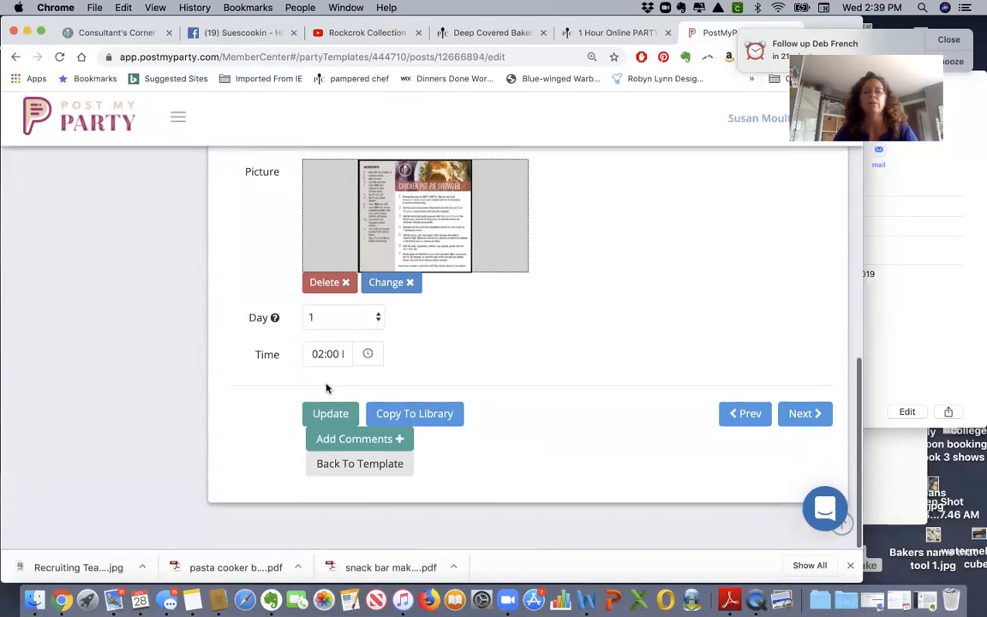
pyautogui.click(330, 354)
pyautogui.click(286, 419)
pyautogui.write('3')
pyautogui.click(334, 417)
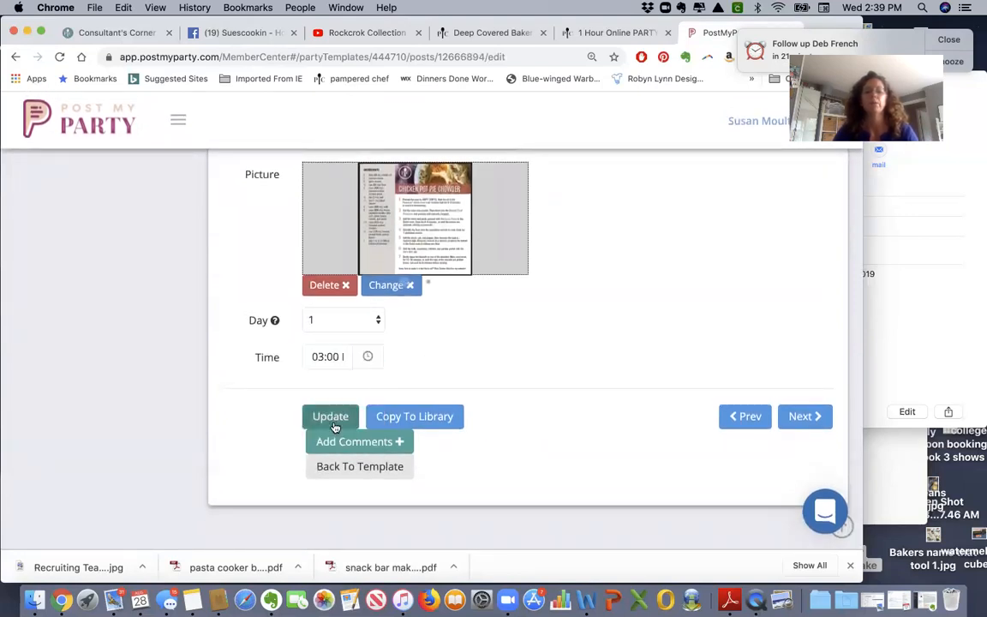
pyautogui.click(360, 468)
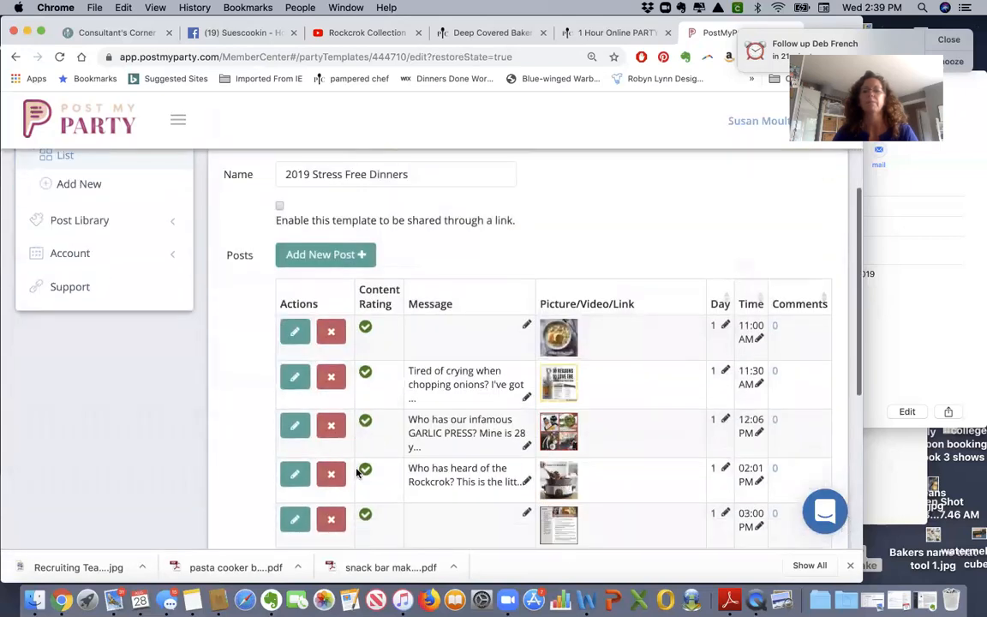
pyautogui.scroll(-3, 358, 472)
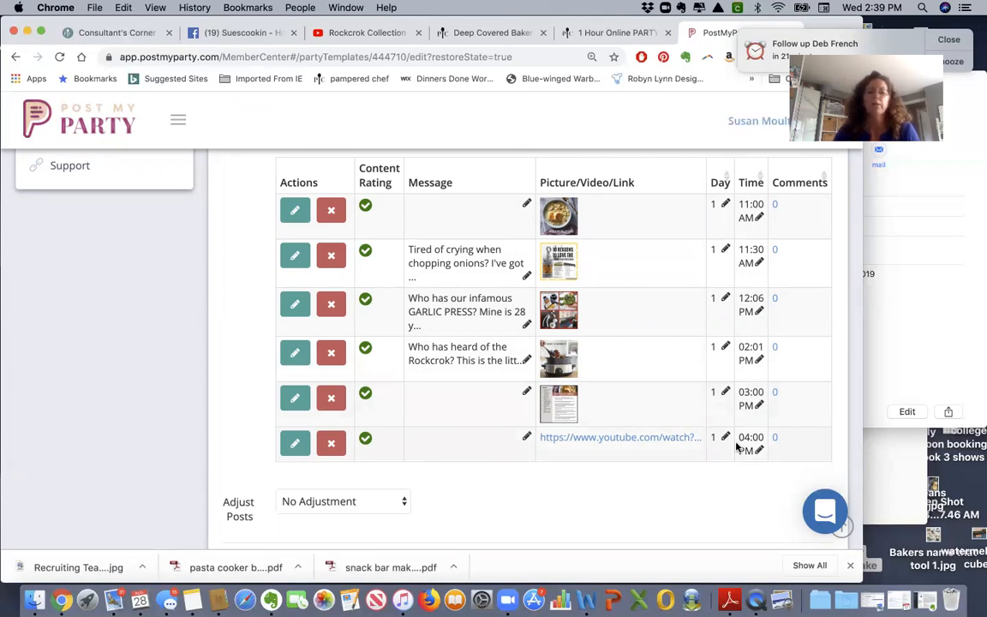
pyautogui.scroll(3, 736, 446)
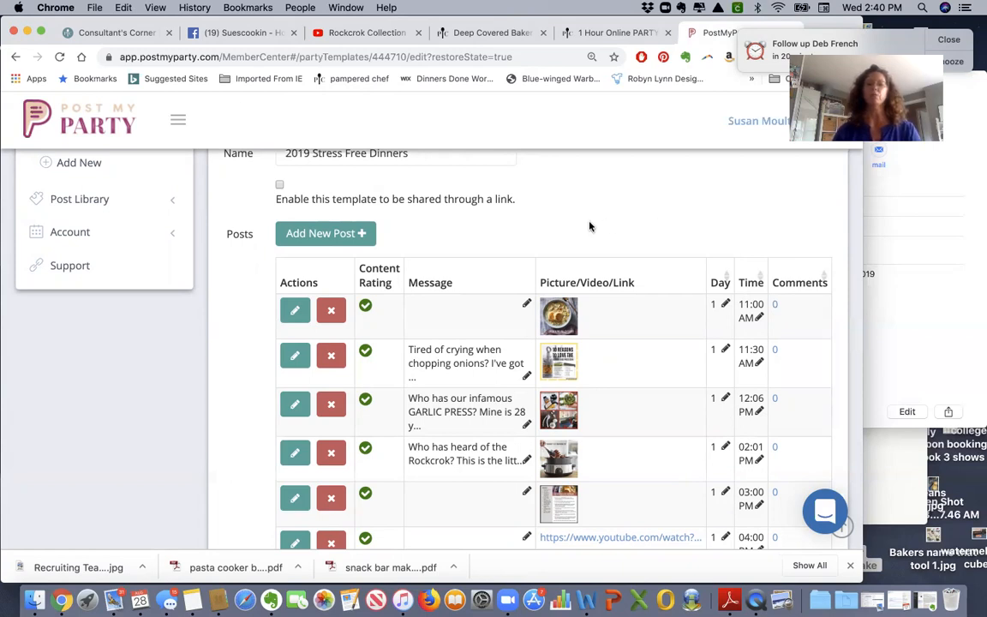
pyautogui.scroll(-3, 582, 173)
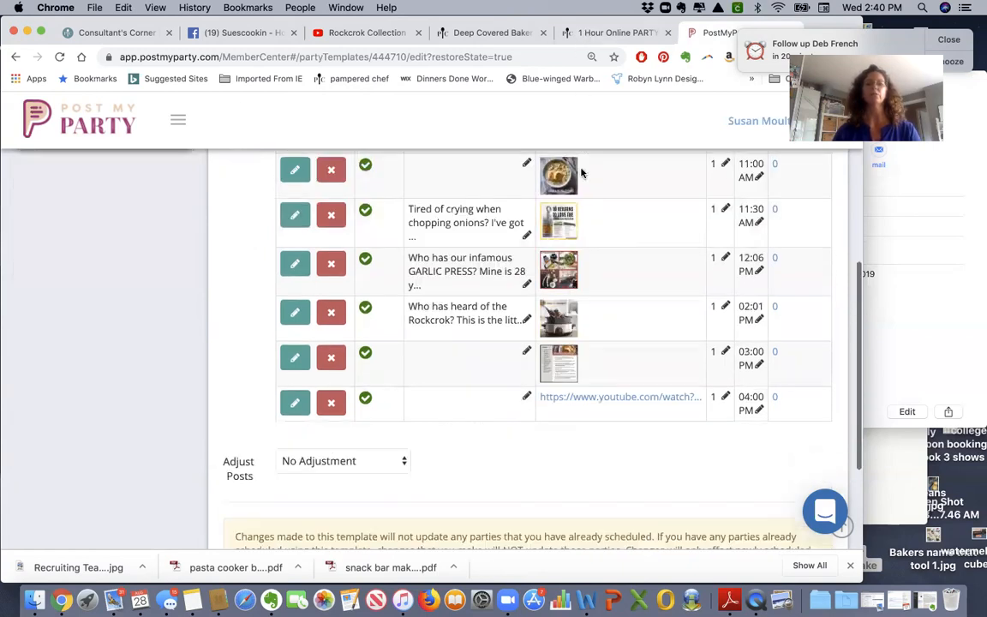
pyautogui.scroll(5, 581, 173)
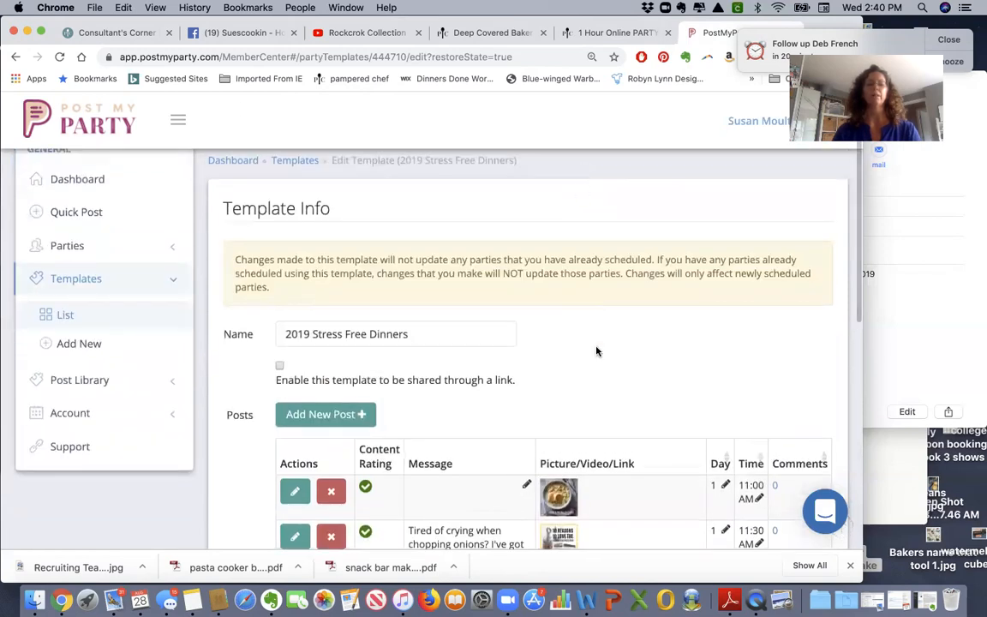